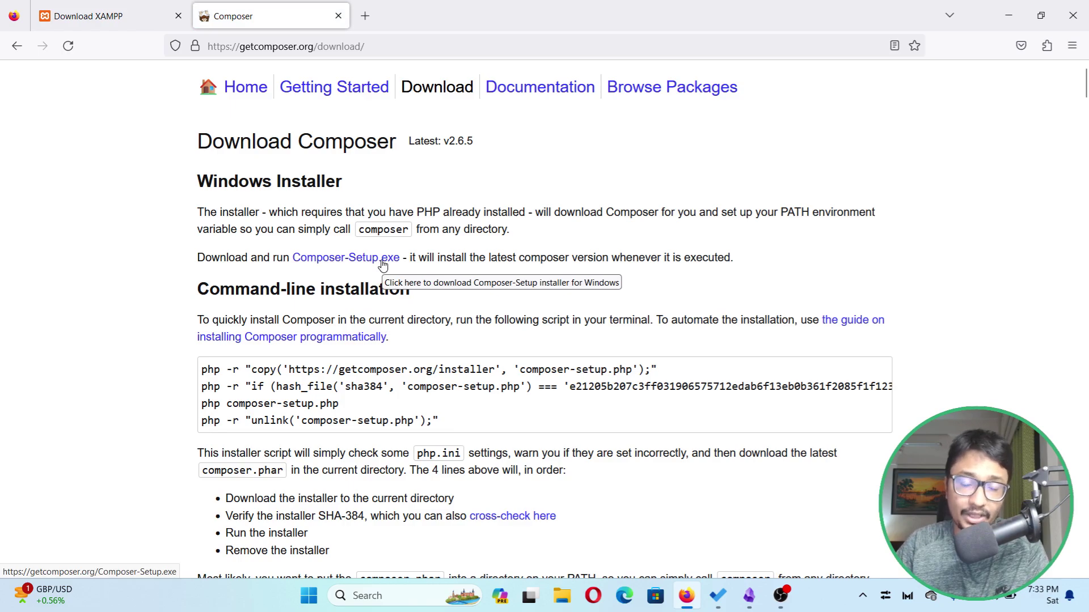
- Look over the XAMPP download page and the versions offered for Windows
{"action": "left_click", "coordinate": [96, 17]}
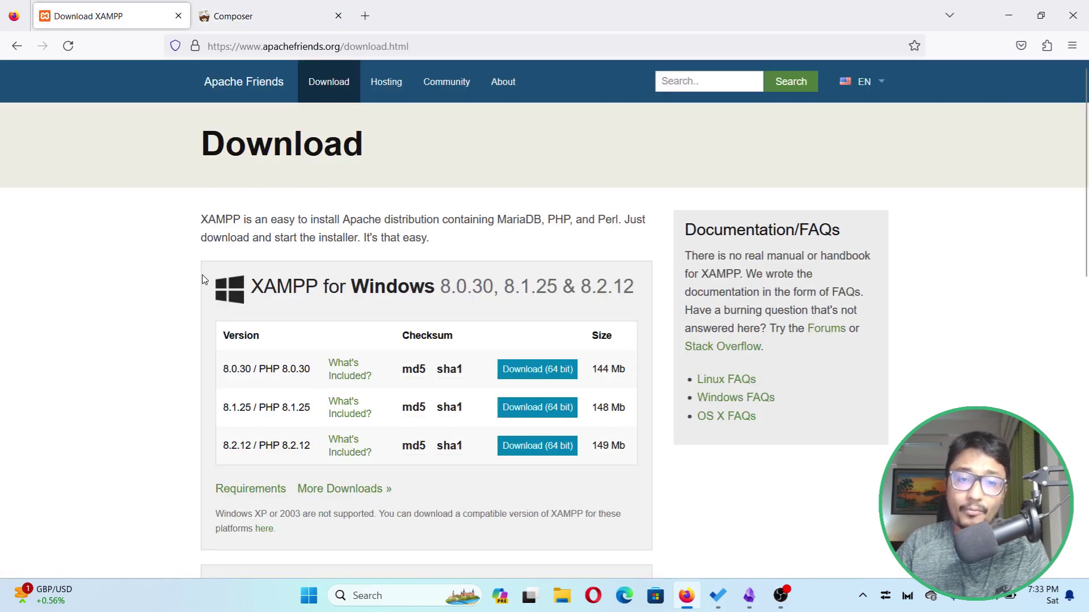
{"action": "scroll", "coordinate": [203, 279], "scroll_direction": "down", "scroll_amount": 15}
{"action": "scroll", "coordinate": [203, 279], "scroll_direction": "up", "scroll_amount": 15}
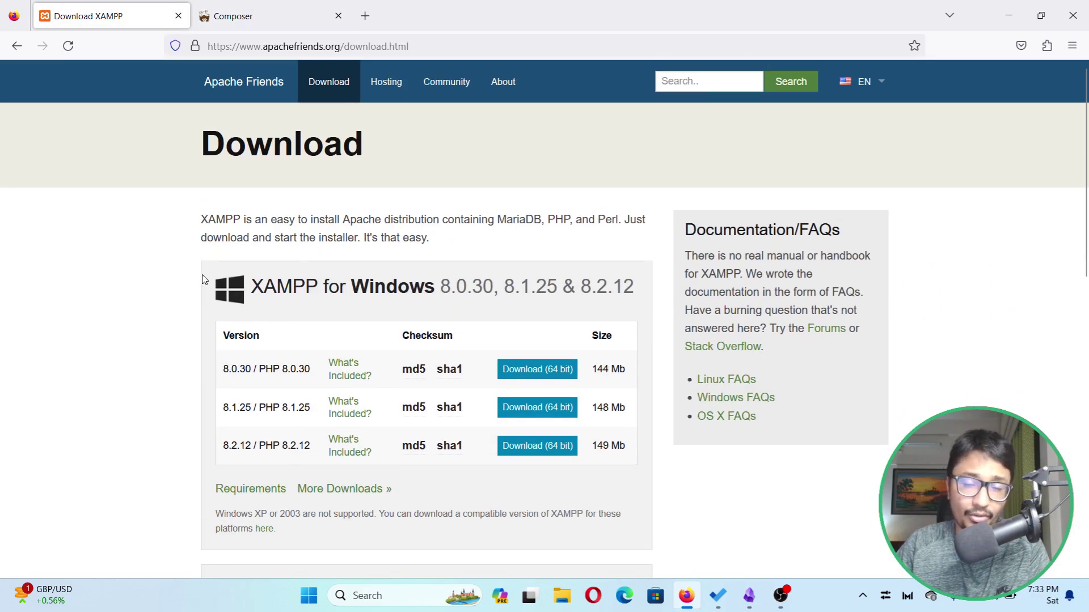
- Search the web for "vs code" in a new browser tab and open the official Visual Studio Code site
{"action": "left_click", "coordinate": [365, 16]}
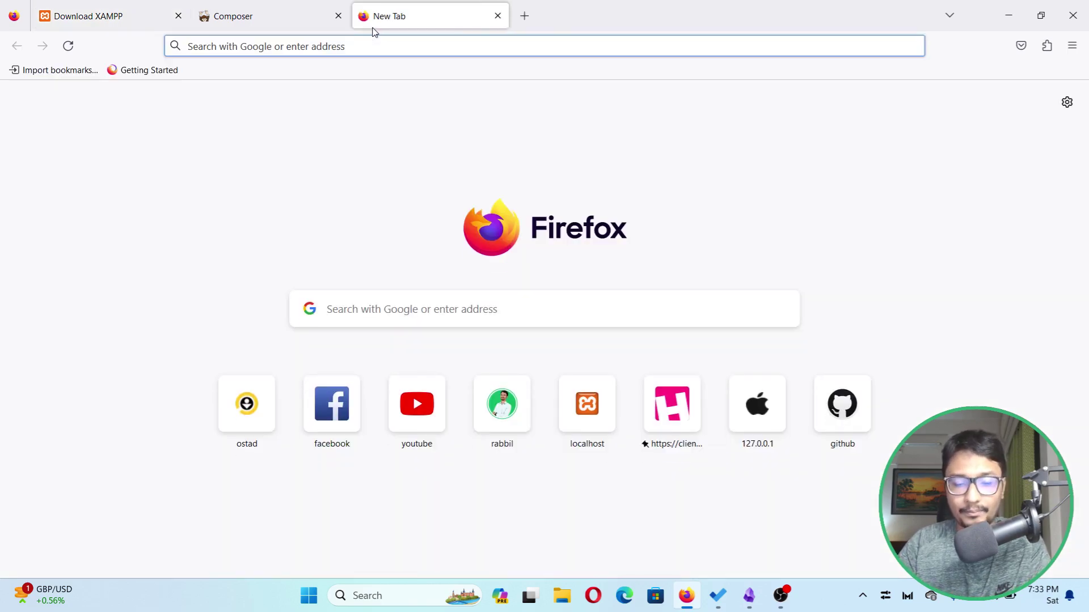
{"action": "type", "text": "vs co"}
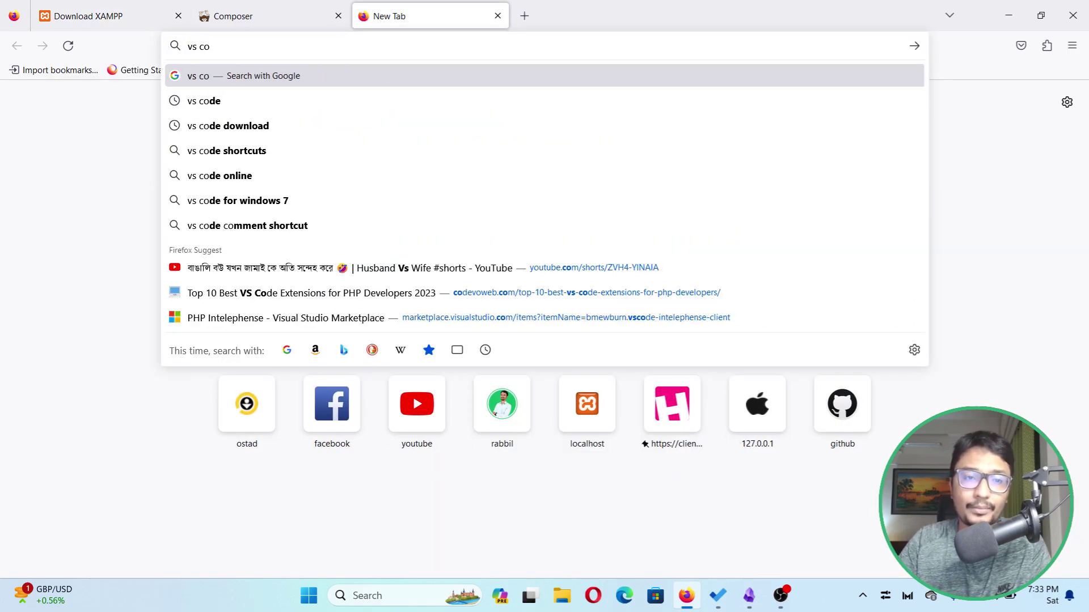
{"action": "key", "text": "Down"}
{"action": "key", "text": "Return"}
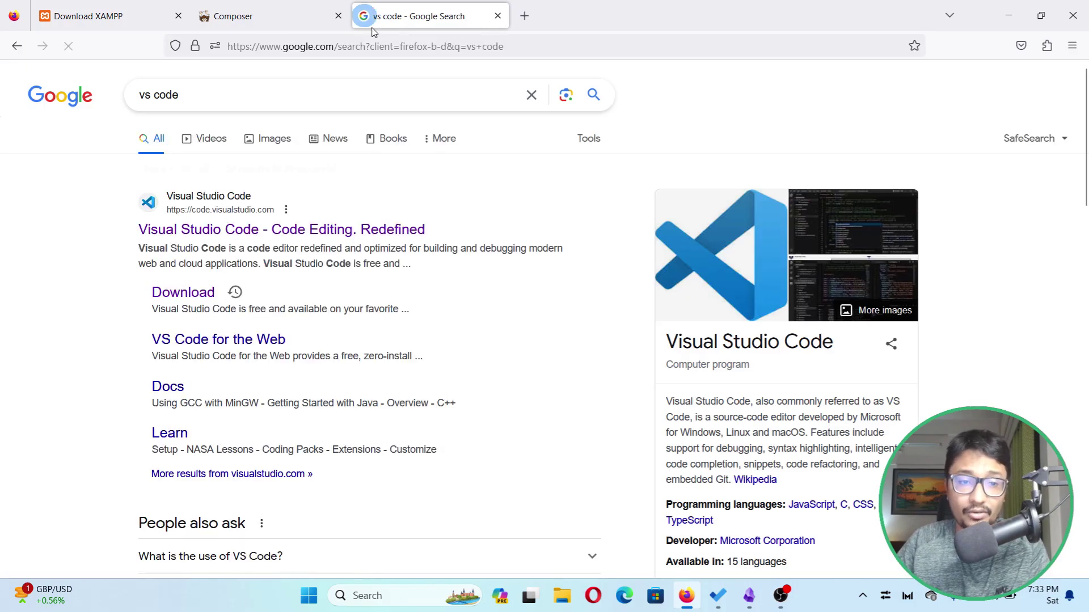
{"action": "left_click", "coordinate": [304, 230]}
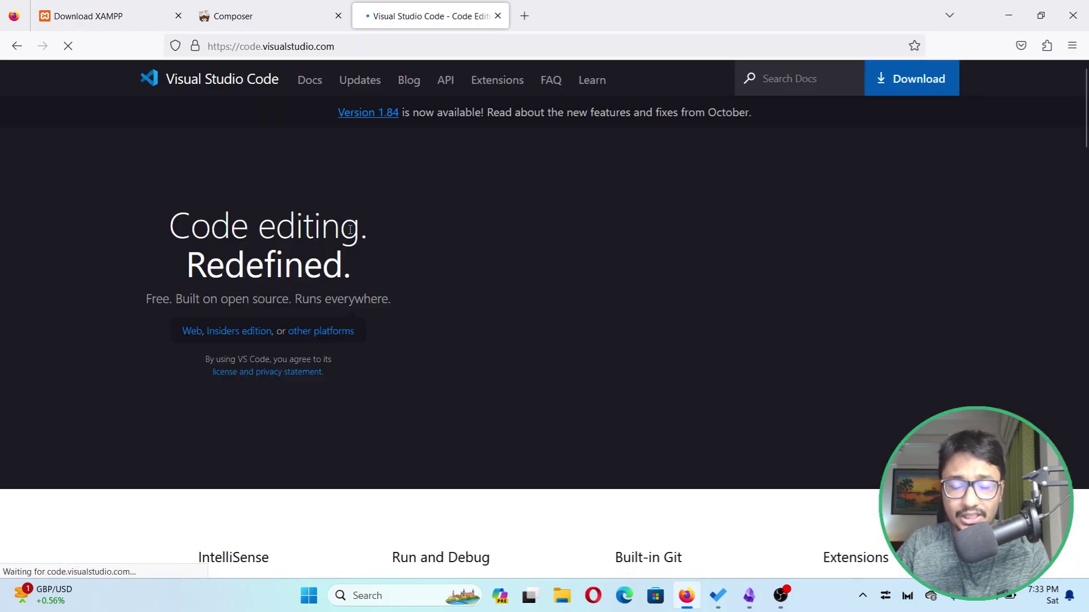
- Search for "php xdebug download" in another browser tab and view the Windows binaries on Xdebug's Downloads page
{"action": "left_click", "coordinate": [524, 16]}
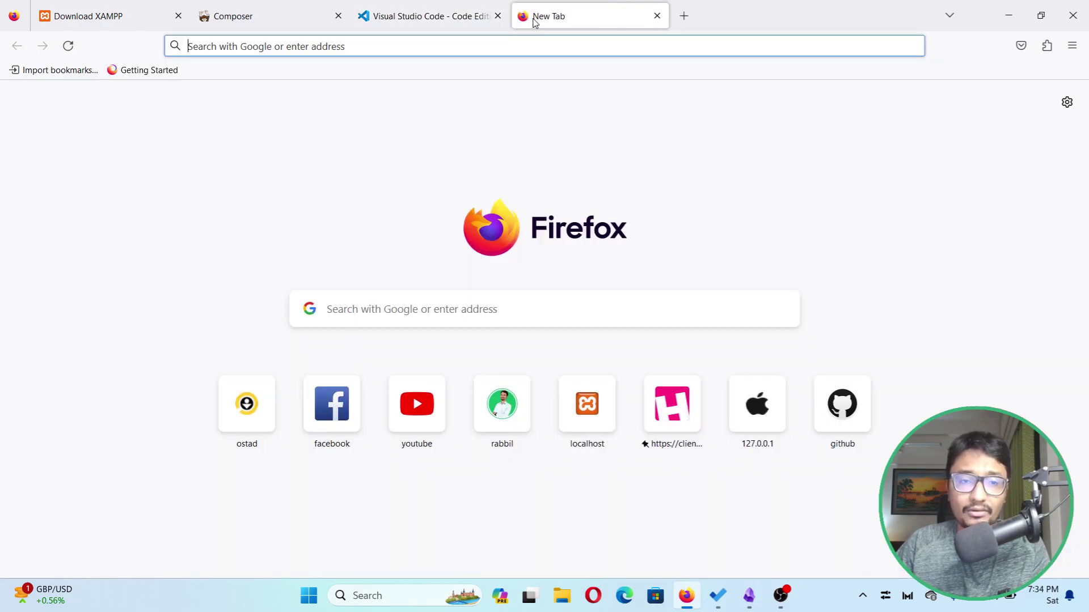
{"action": "type", "text": "x"}
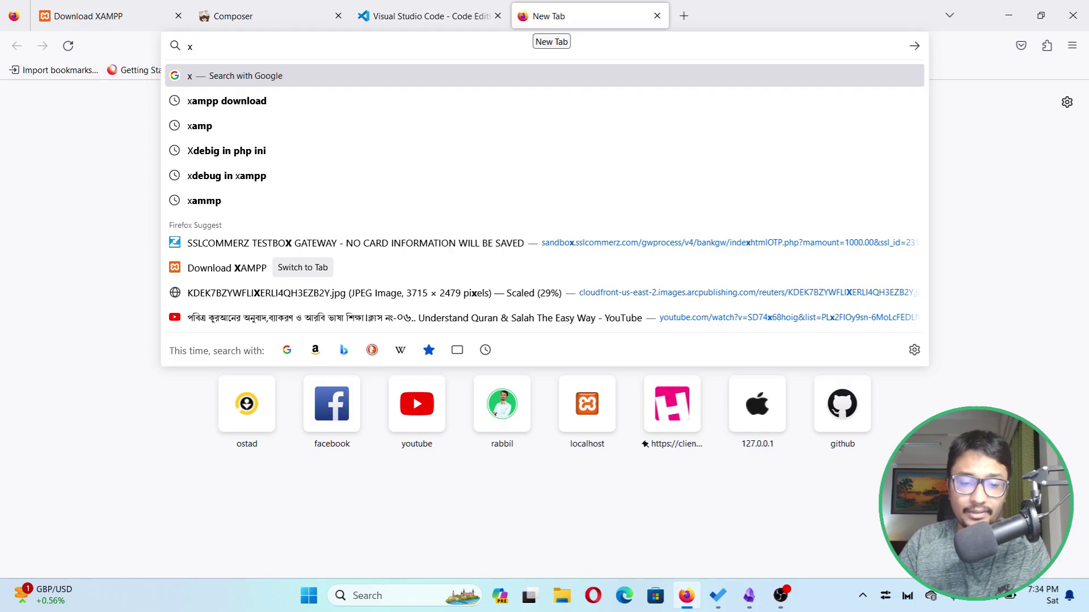
{"action": "type", "text": "dbu"}
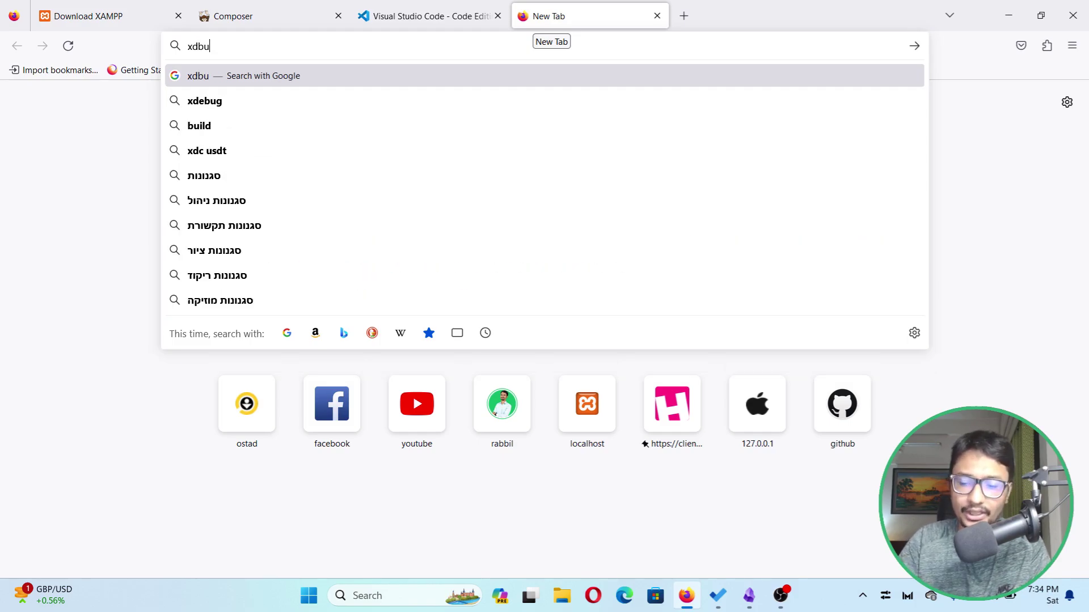
{"action": "key", "text": "Down"}
{"action": "type", "text": "d"}
{"action": "key", "text": "Down"}
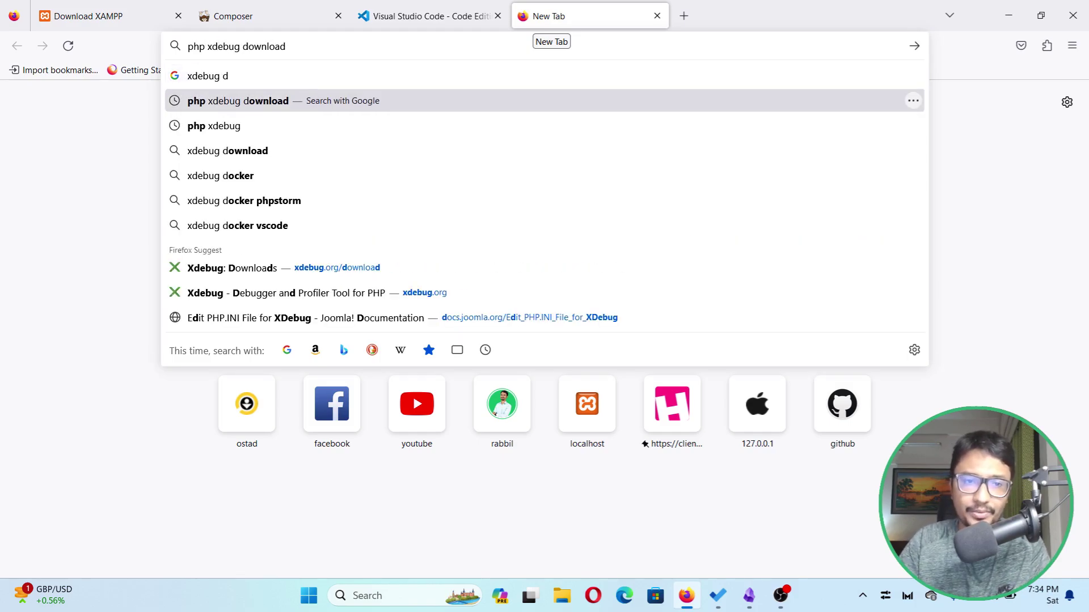
{"action": "key", "text": "Return"}
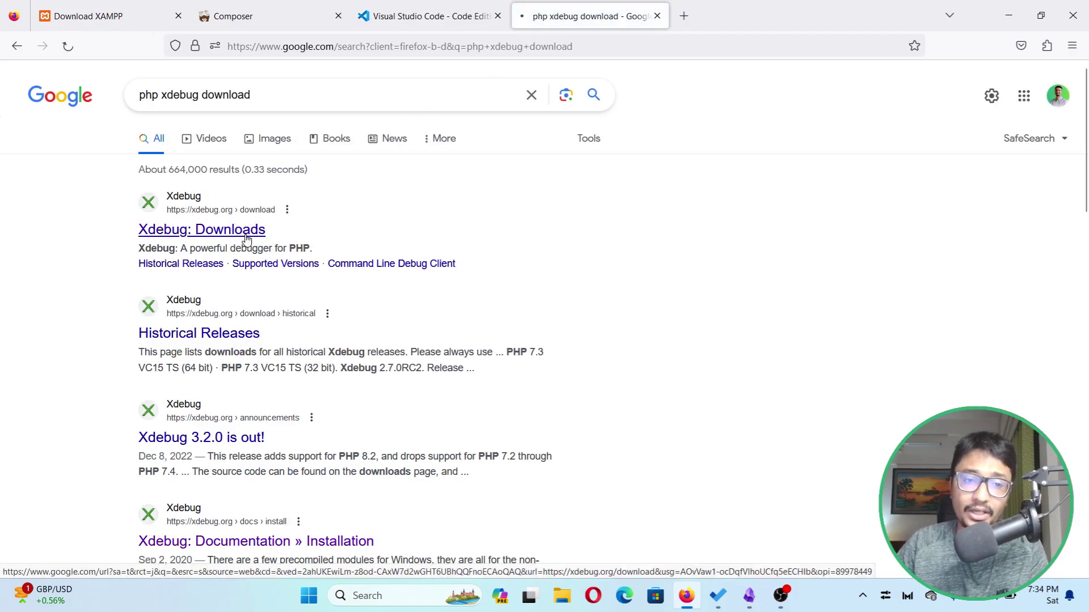
{"action": "left_click", "coordinate": [260, 232]}
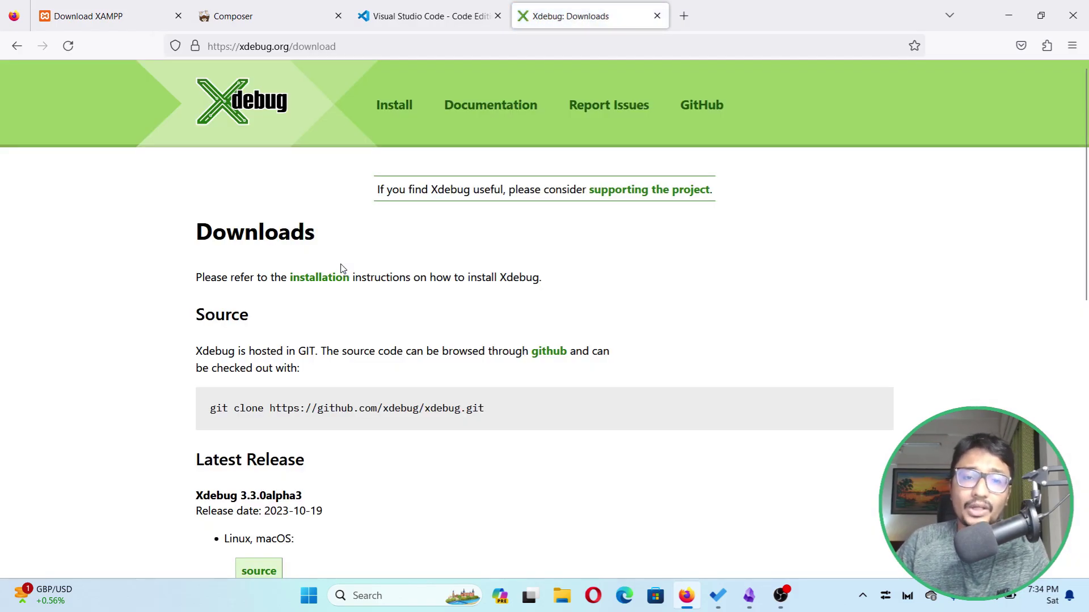
{"action": "scroll", "coordinate": [342, 269], "scroll_direction": "down", "scroll_amount": 5}
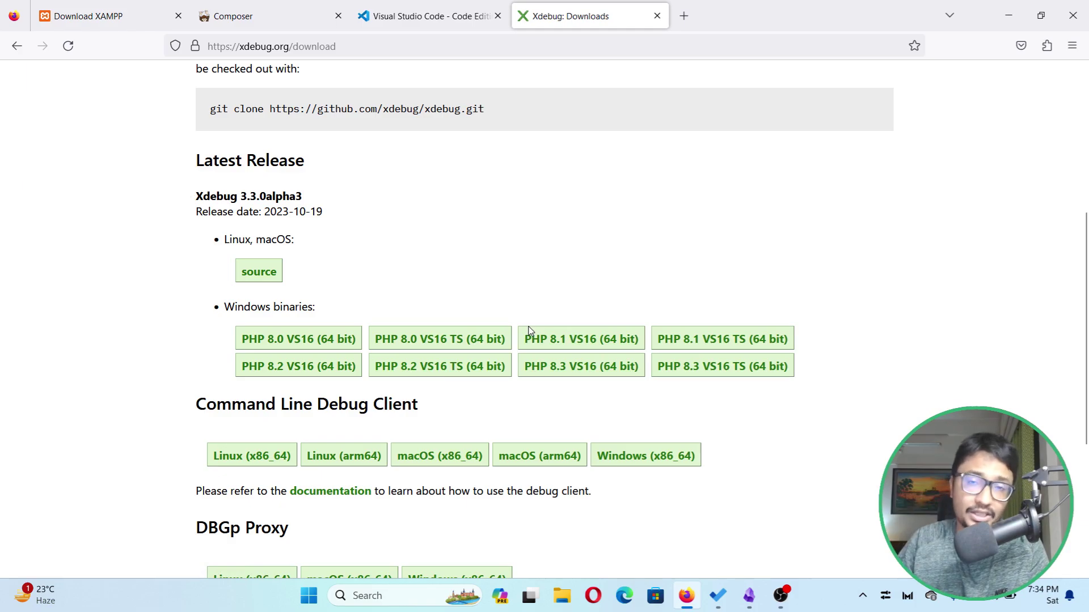
- Switch to File Explorer, open the Downloads folder and enlarge its file icons
{"action": "left_click", "coordinate": [560, 585]}
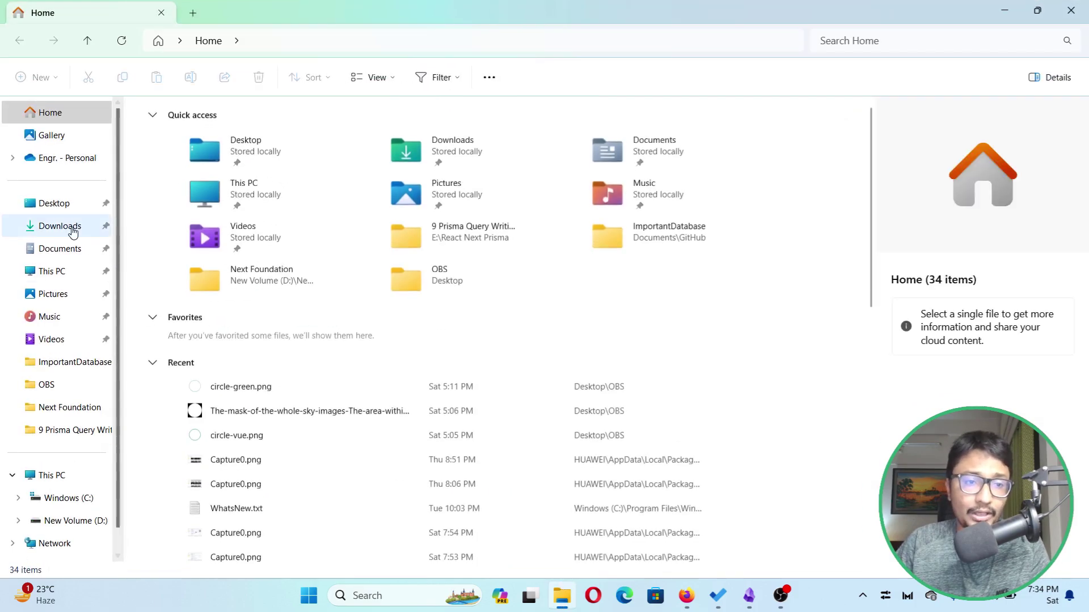
{"action": "left_click", "coordinate": [61, 228]}
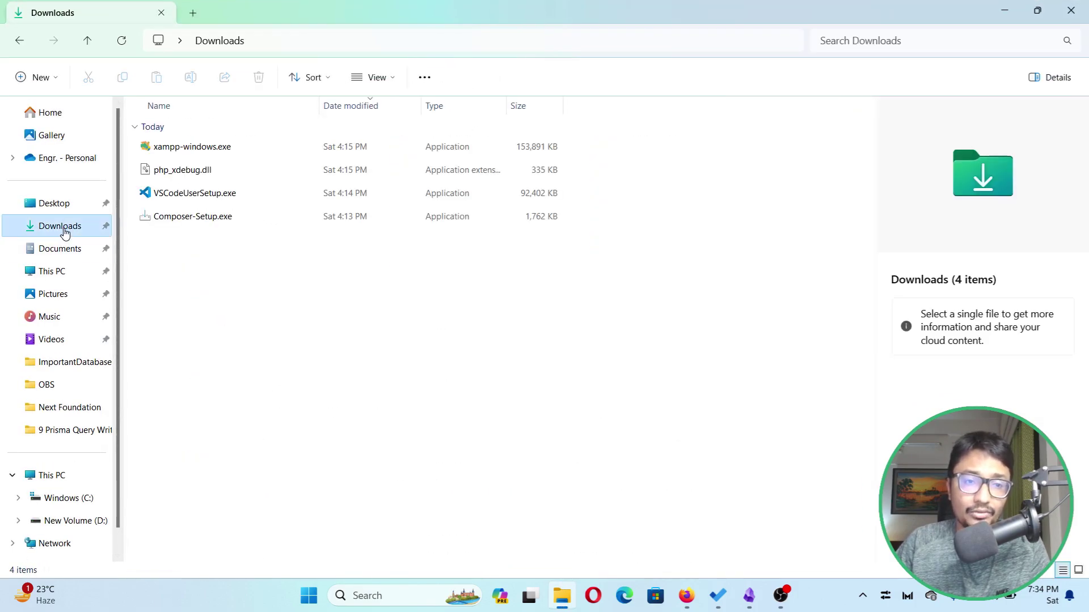
{"action": "scroll", "coordinate": [182, 274], "scroll_direction": "up", "scroll_amount": 4}
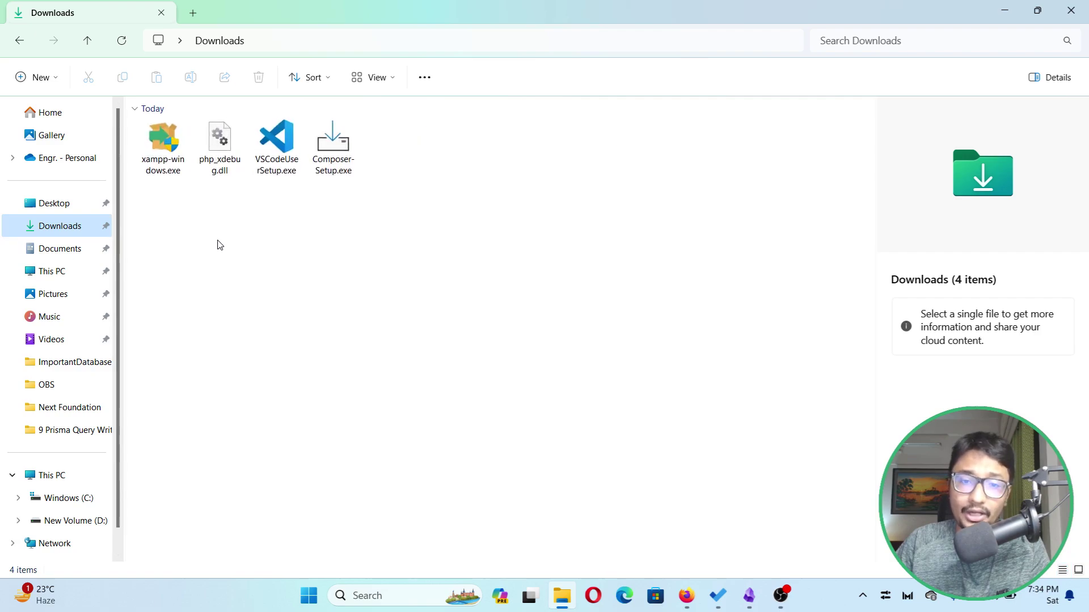
{"action": "scroll", "coordinate": [220, 245], "scroll_direction": "up", "scroll_amount": 2}
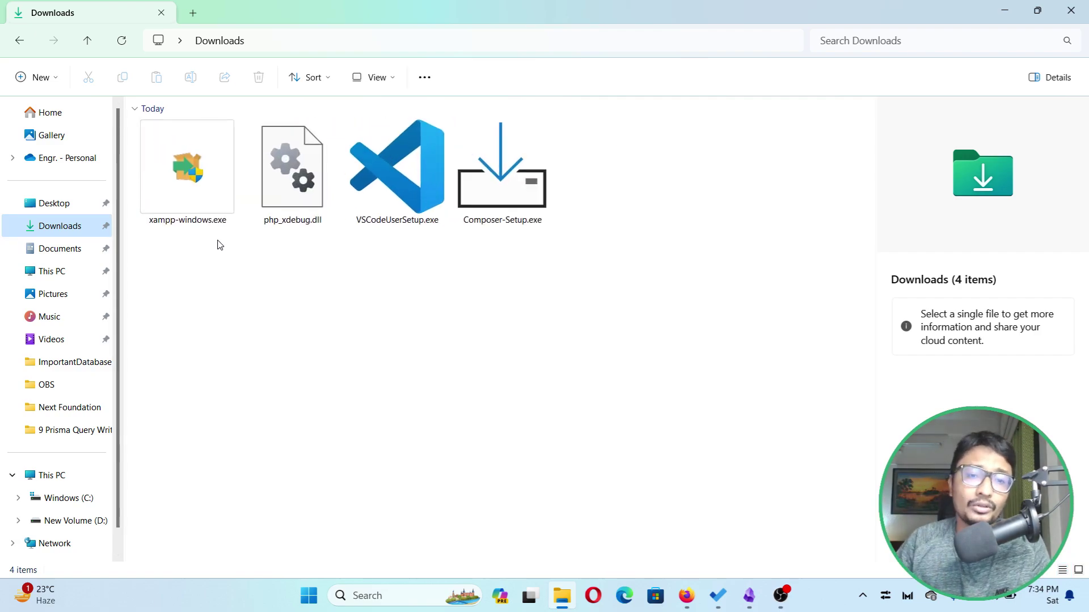
- Run xampp-windows.exe, acknowledge the User Account Control warning and accept the default components
{"action": "left_click", "coordinate": [193, 226]}
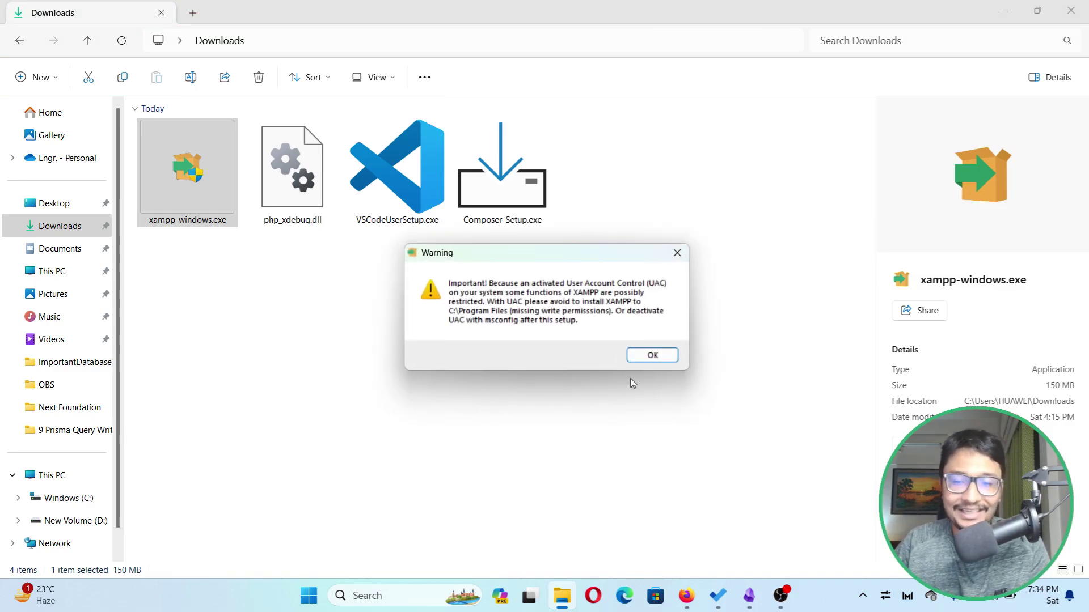
{"action": "left_click", "coordinate": [651, 356]}
{"action": "left_click", "coordinate": [644, 436]}
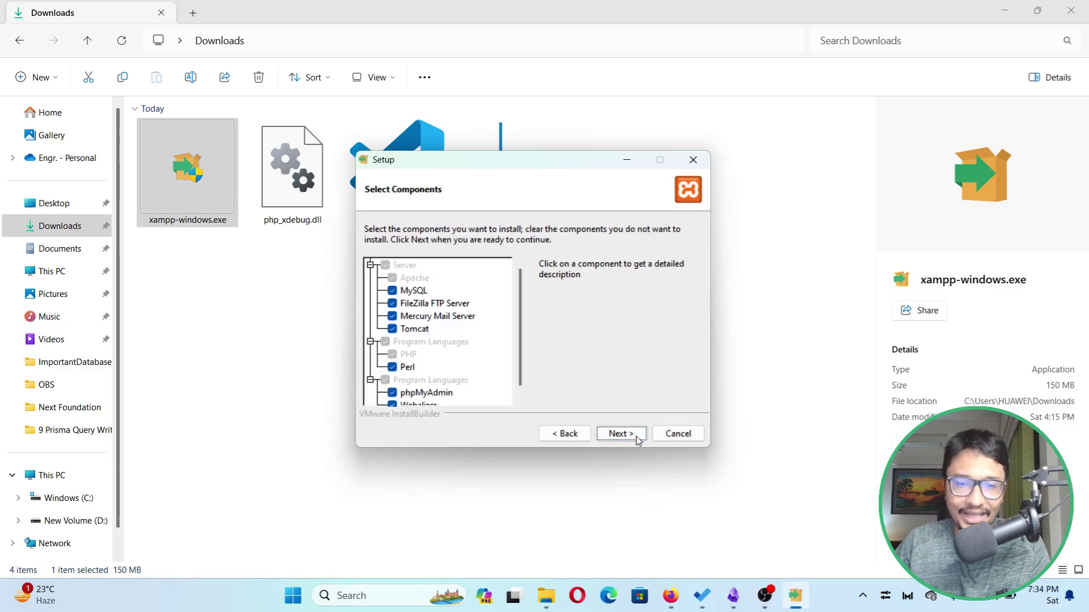
{"action": "left_click", "coordinate": [636, 436]}
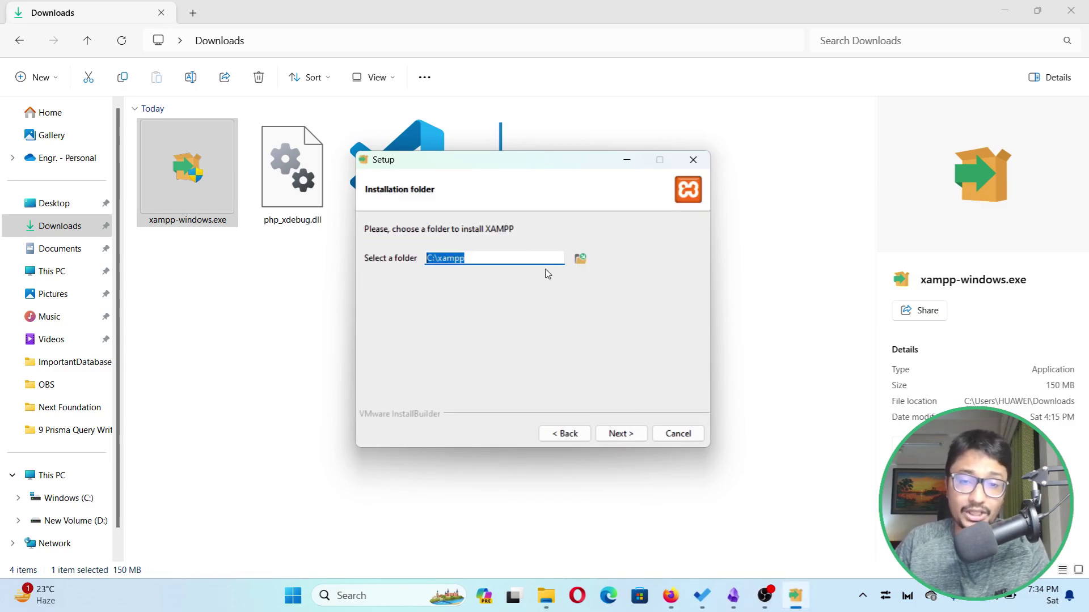
- Keep C:\xampp as the installation folder and English as the language, and install XAMPP
{"action": "left_click_drag", "start_coordinate": [472, 265], "coordinate": [423, 258]}
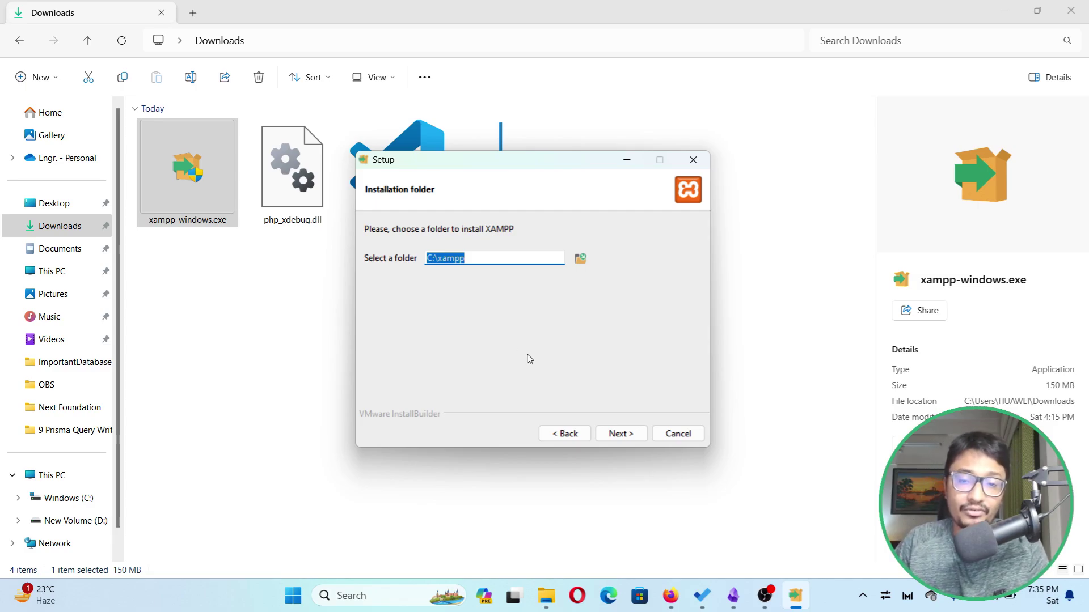
{"action": "left_click", "coordinate": [634, 433]}
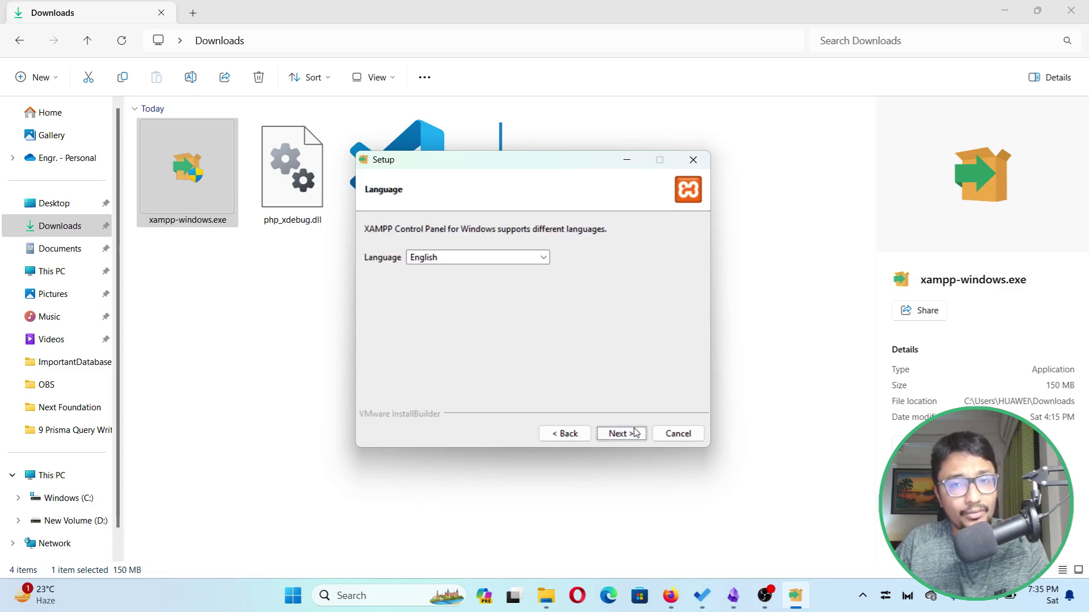
{"action": "left_click", "coordinate": [605, 436]}
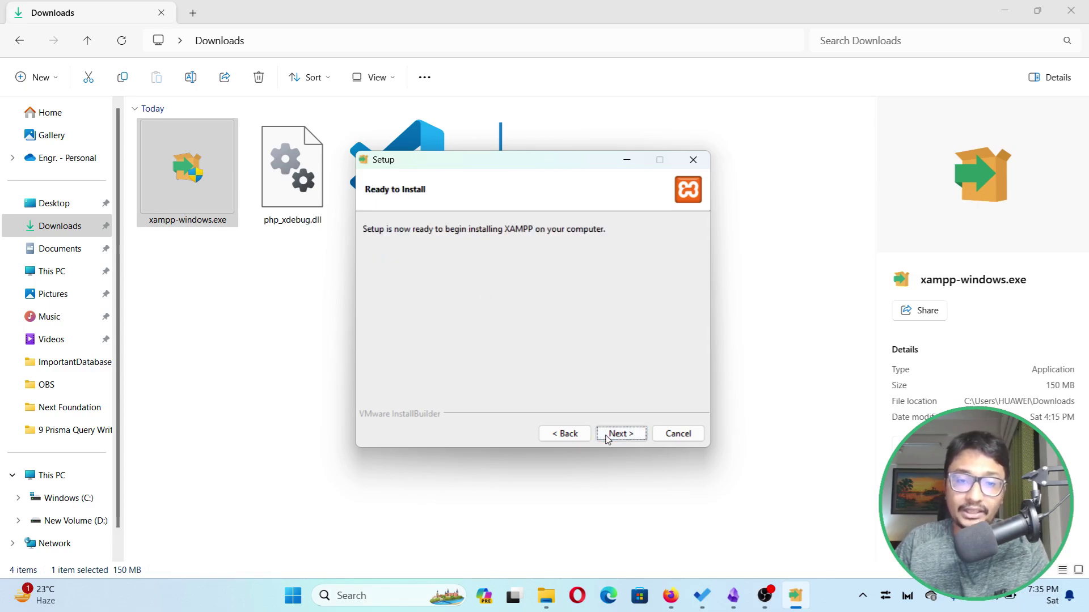
{"action": "left_click", "coordinate": [619, 434]}
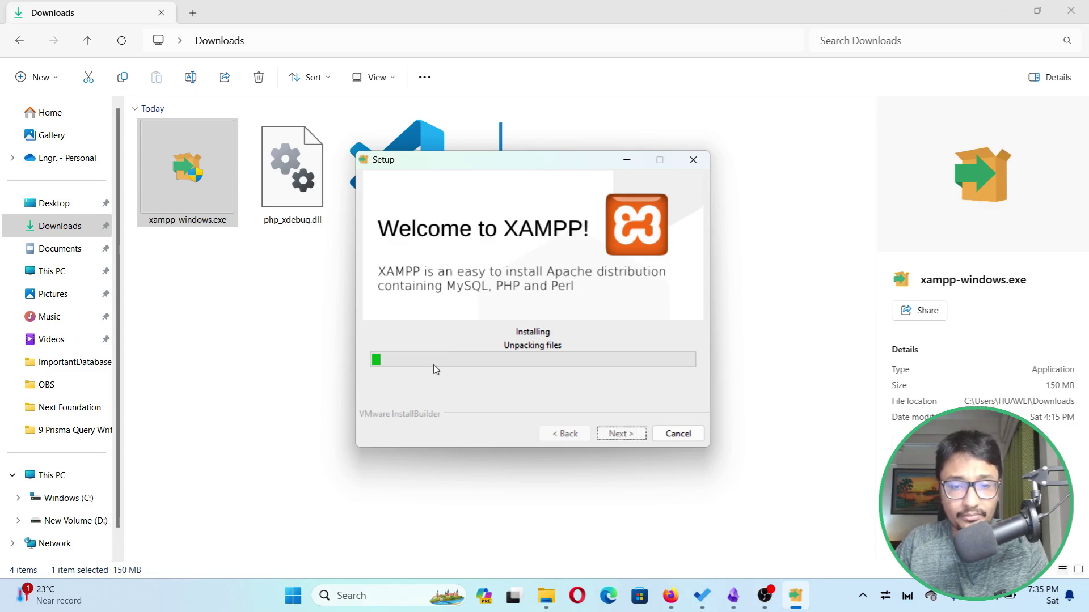
{"action": "left_click", "coordinate": [237, 591]}
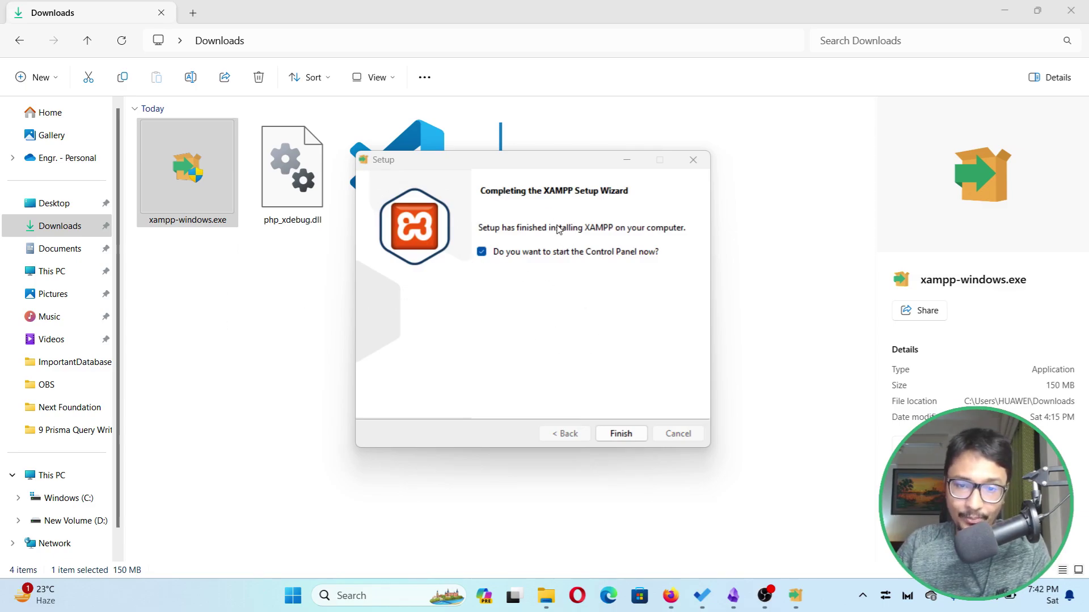
- Finish the XAMPP setup with the Control Panel set to launch, and start the Apache and MySQL modules
{"action": "left_click", "coordinate": [629, 434]}
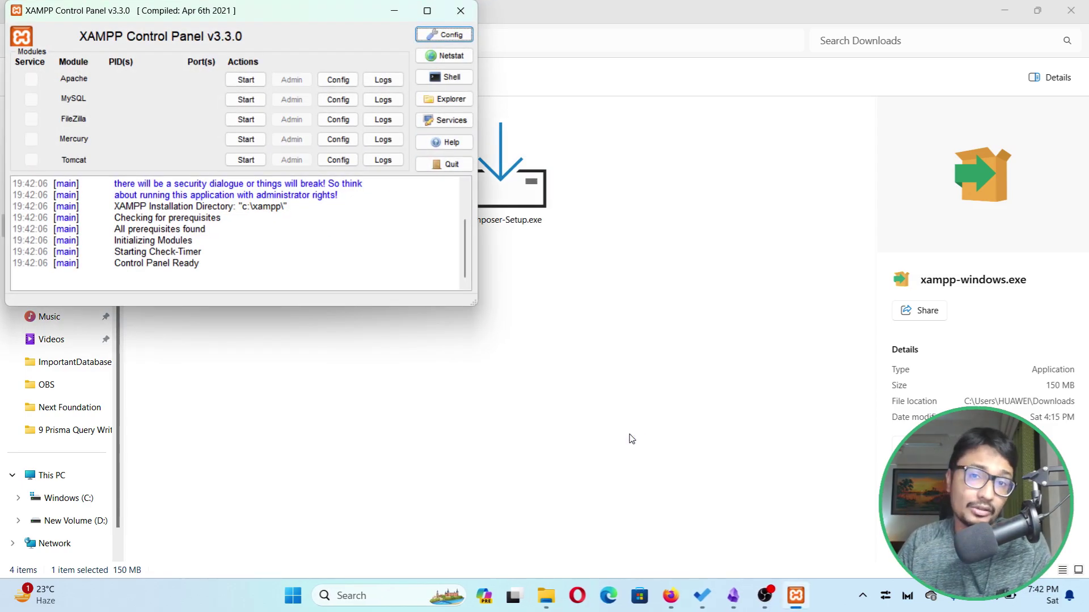
{"action": "left_click_drag", "start_coordinate": [319, 16], "coordinate": [516, 72]}
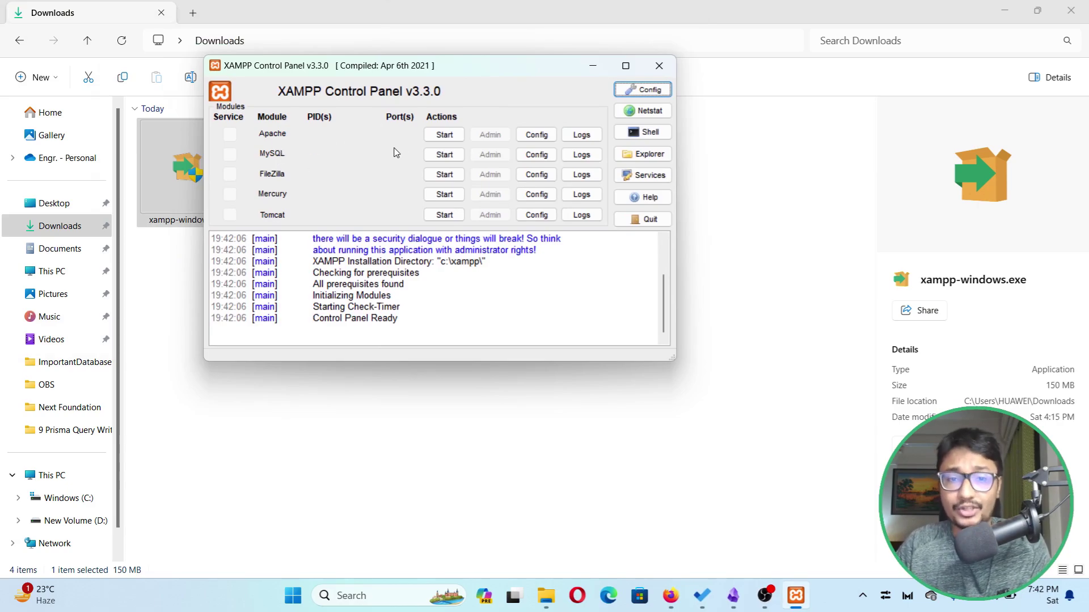
{"action": "left_click", "coordinate": [444, 135]}
{"action": "left_click", "coordinate": [444, 155]}
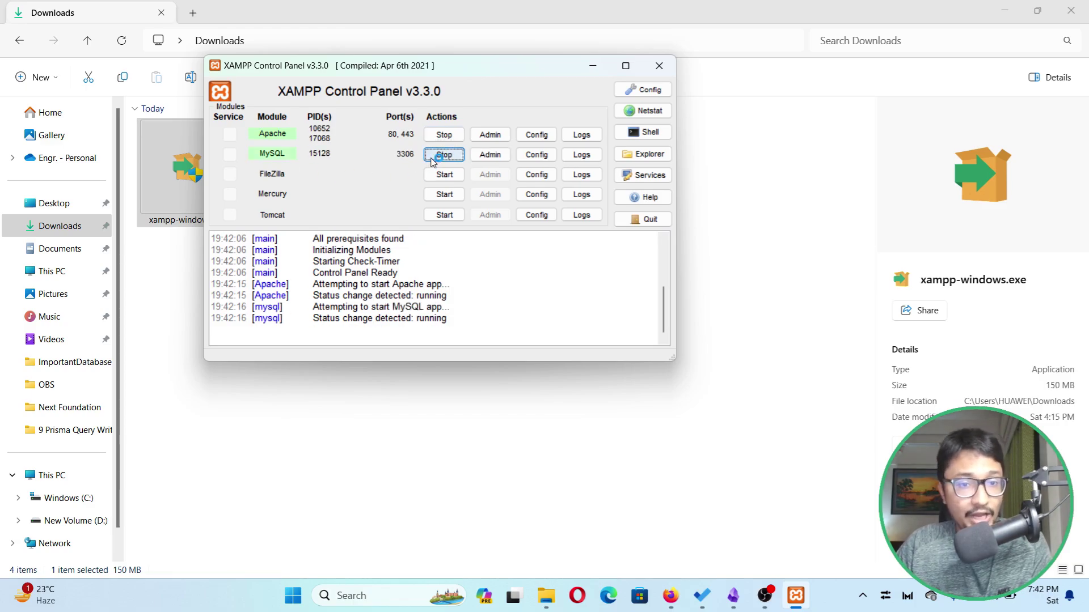
- Stop the MySQL and Apache modules and close the XAMPP Control Panel
{"action": "left_click", "coordinate": [443, 154]}
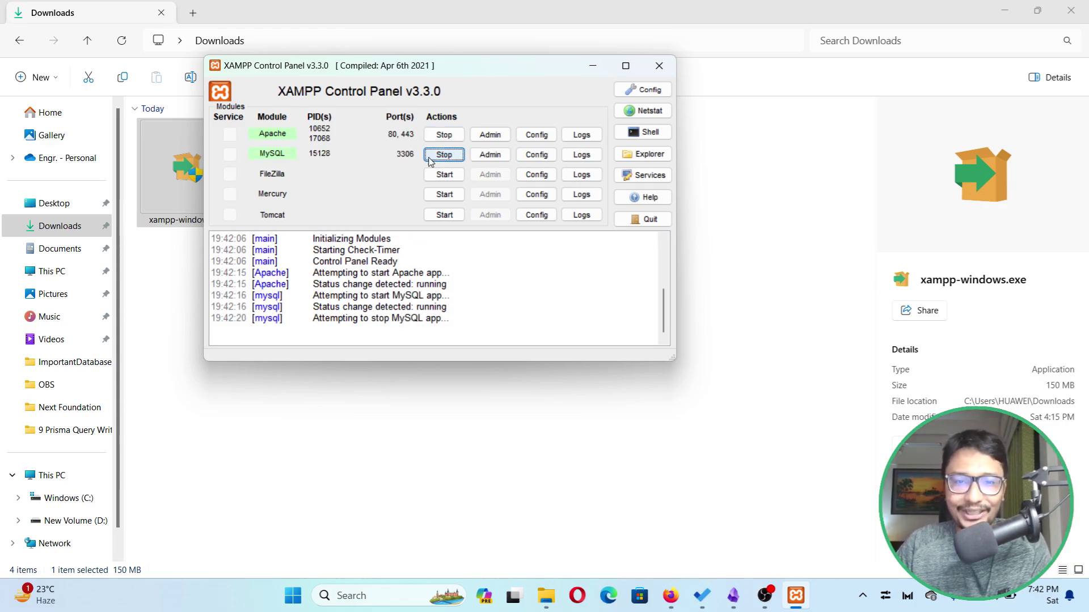
{"action": "left_click", "coordinate": [444, 134]}
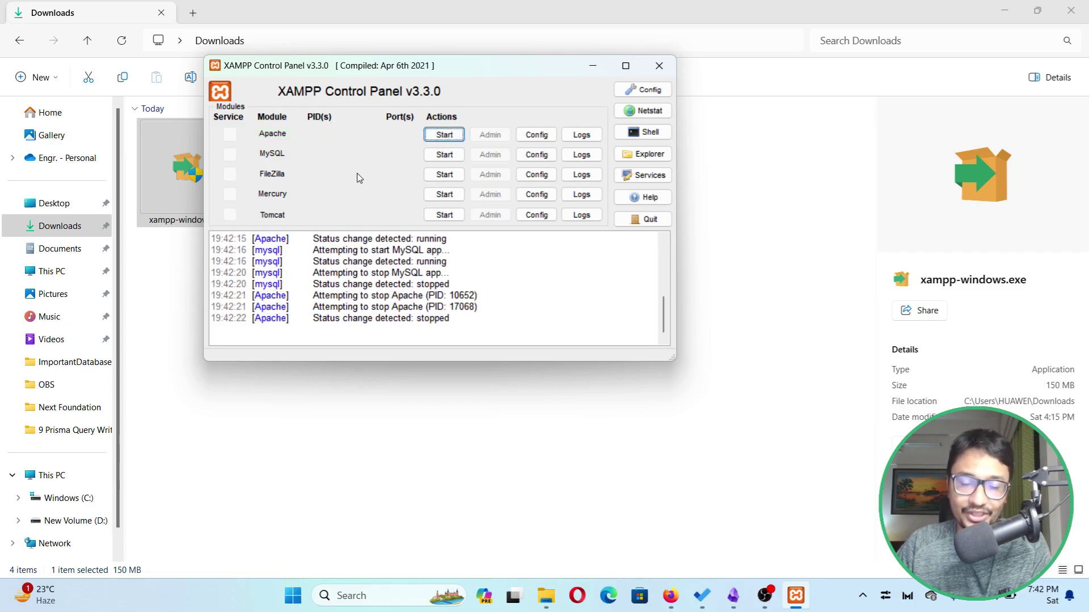
{"action": "left_click", "coordinate": [659, 66]}
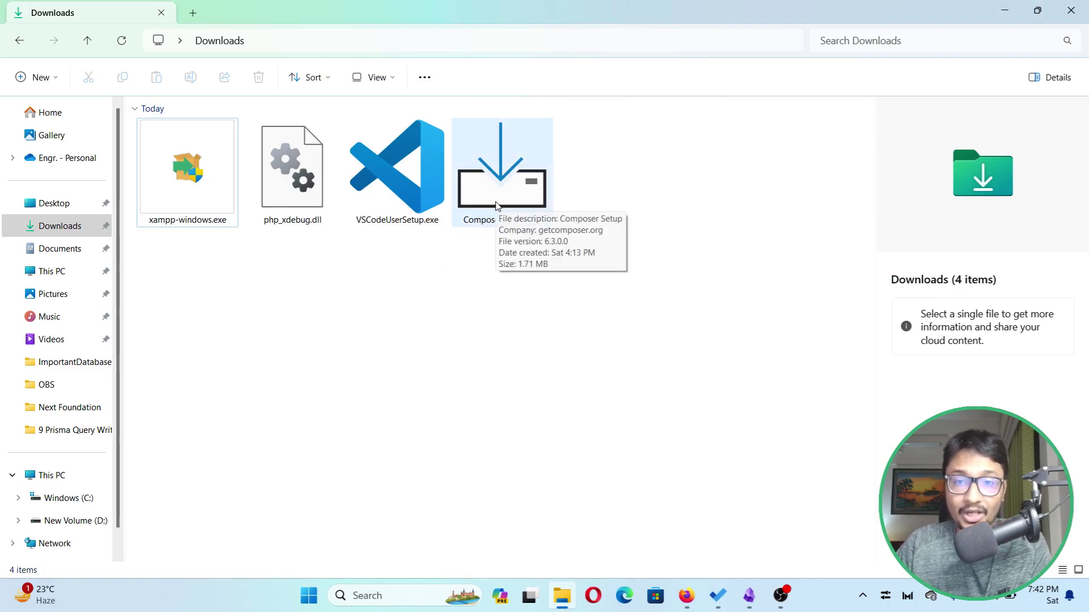
- Switch to the Obsidian setup notes and review the XAMPP installation and "php -v" version check items
{"action": "left_click", "coordinate": [153, 191]}
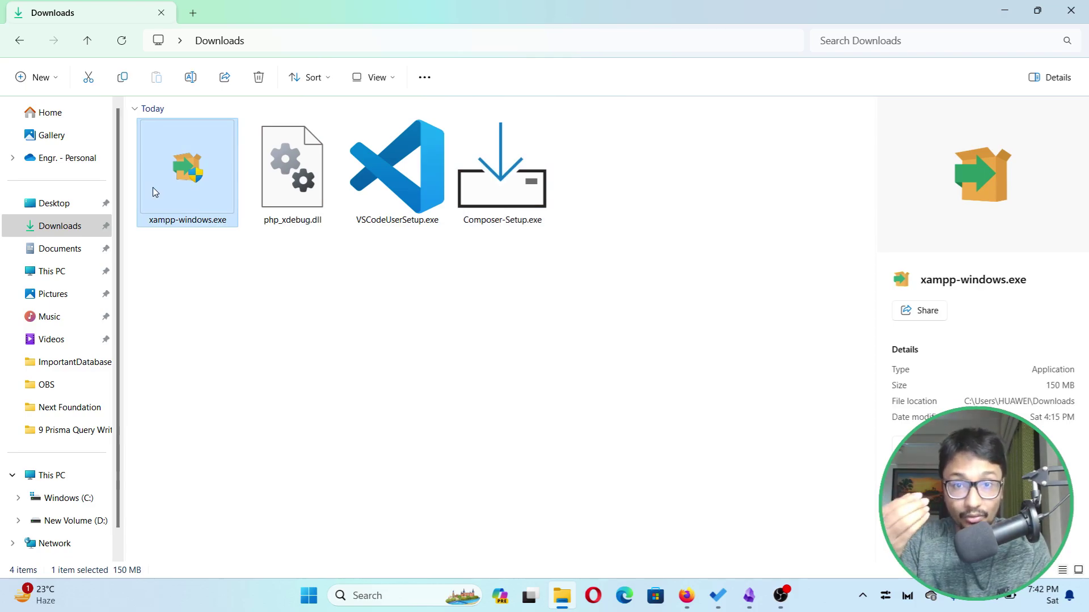
{"action": "left_click", "coordinate": [749, 597]}
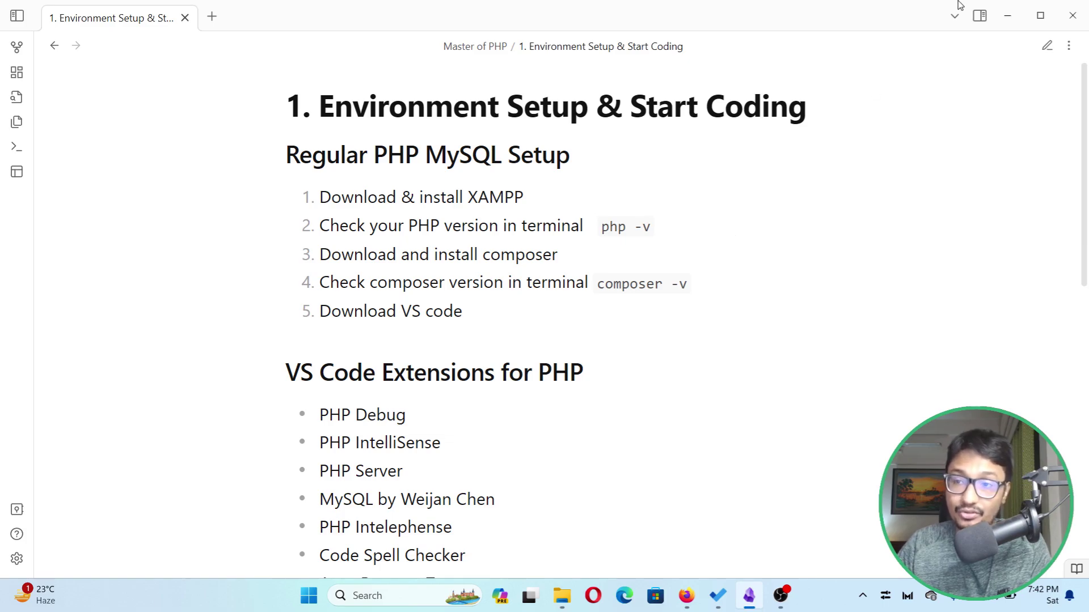
{"action": "left_click_drag", "start_coordinate": [327, 197], "coordinate": [527, 191]}
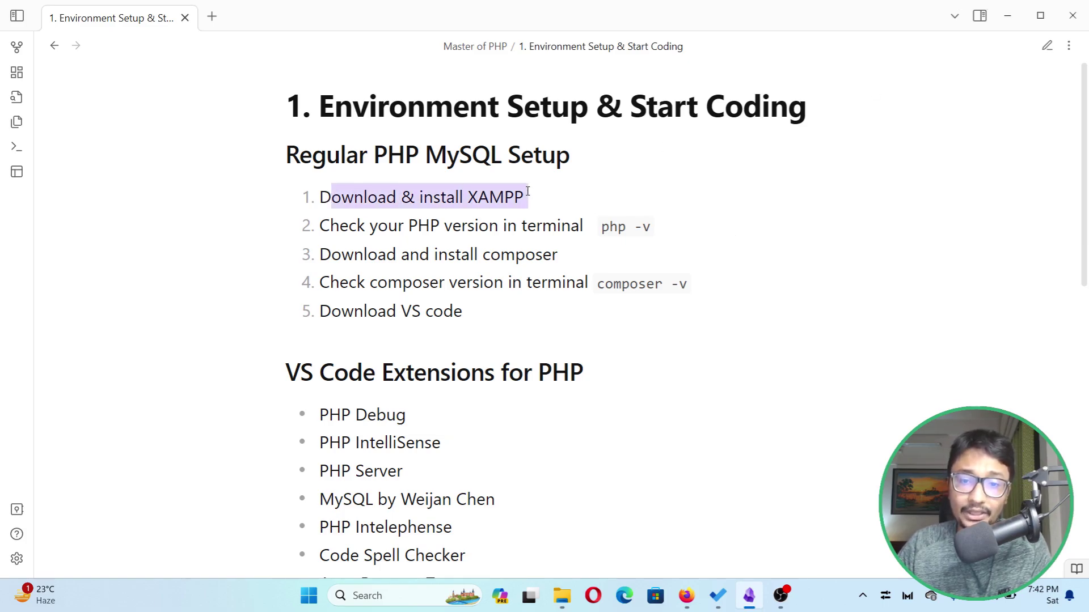
{"action": "left_click_drag", "start_coordinate": [327, 229], "coordinate": [675, 230]}
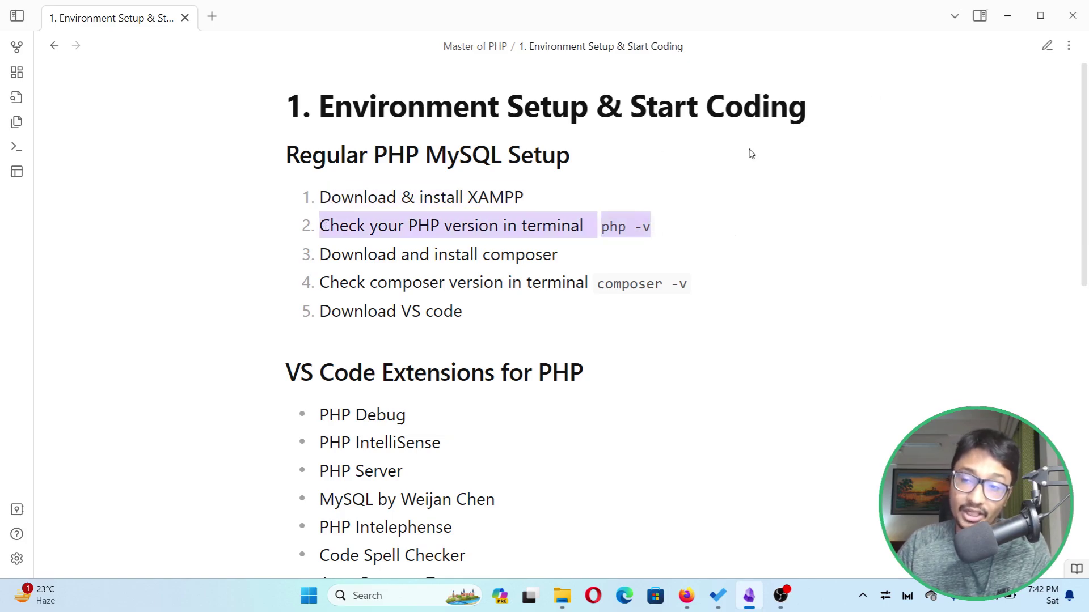
- Switch to Microsoft To Do, complete the "Check your PHP version in terminal php -v" task in Environment Setup, and minimize the window
{"action": "left_click", "coordinate": [1008, 8]}
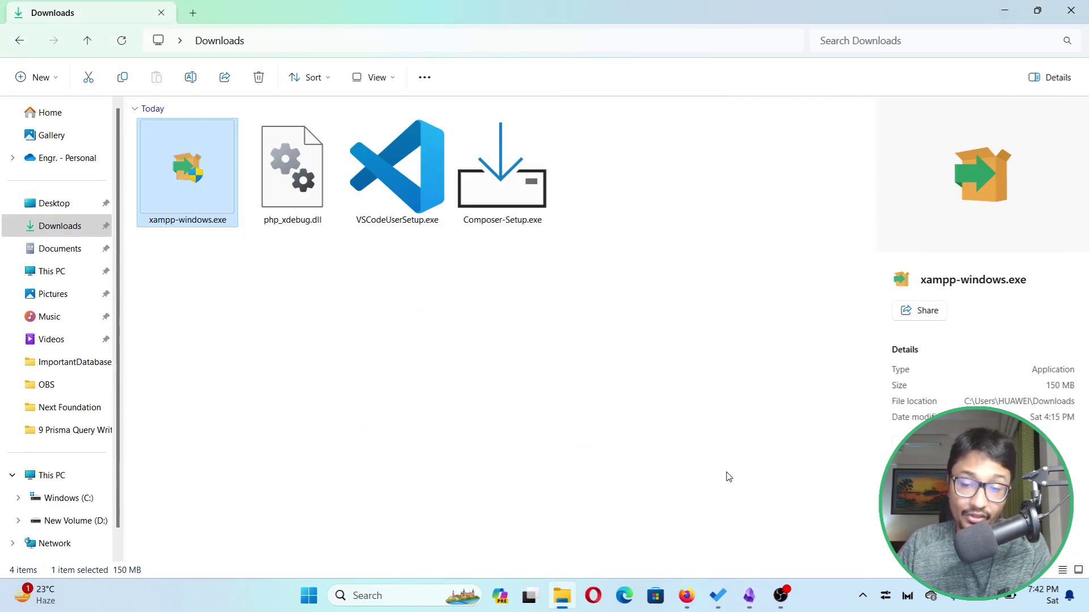
{"action": "left_click", "coordinate": [717, 593]}
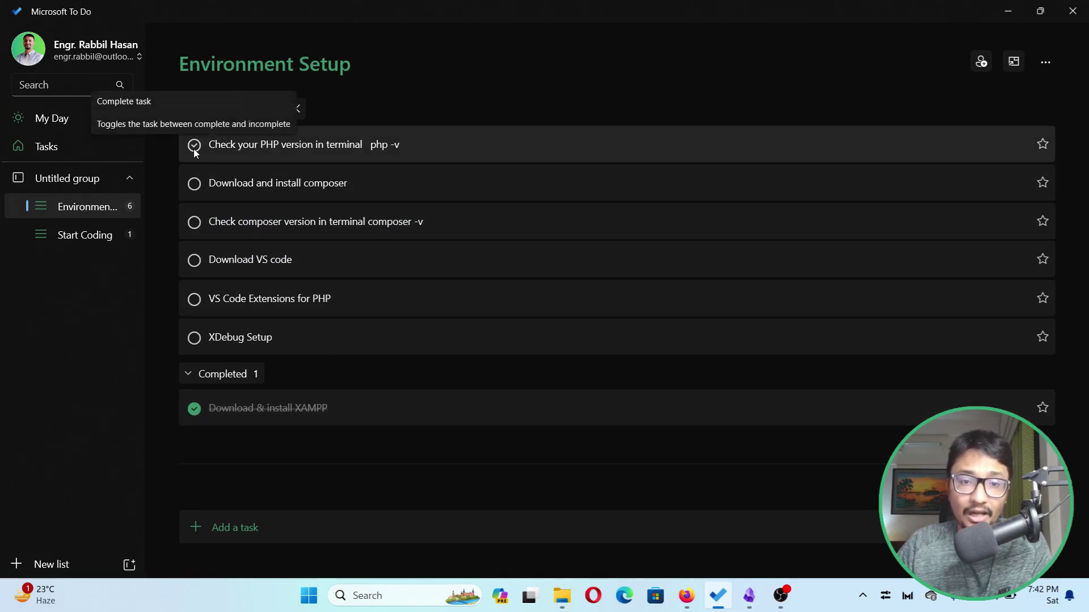
{"action": "left_click", "coordinate": [193, 149]}
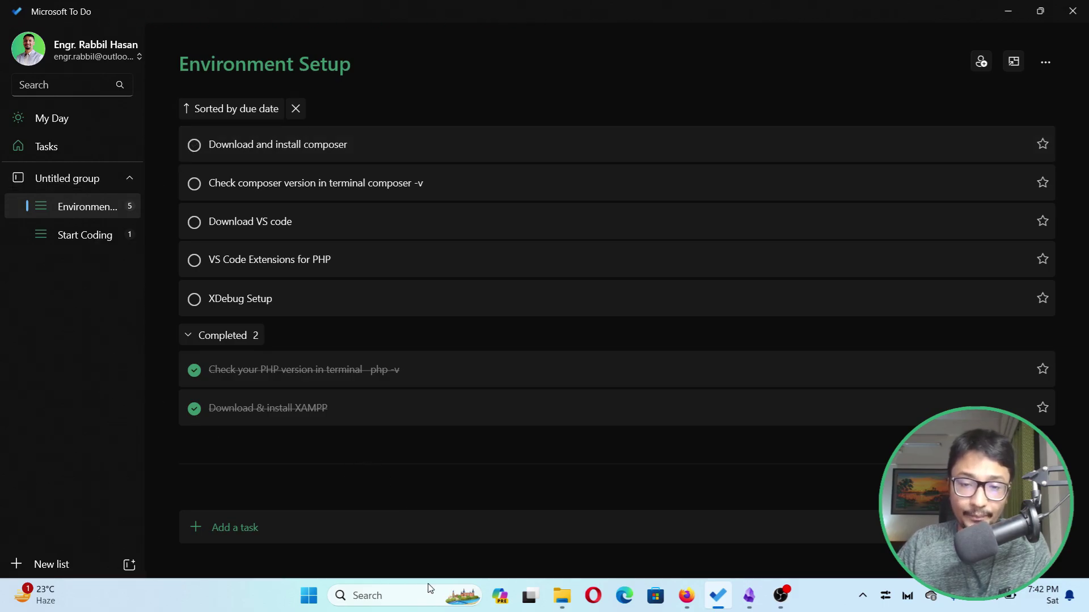
{"action": "left_click", "coordinate": [1008, 11]}
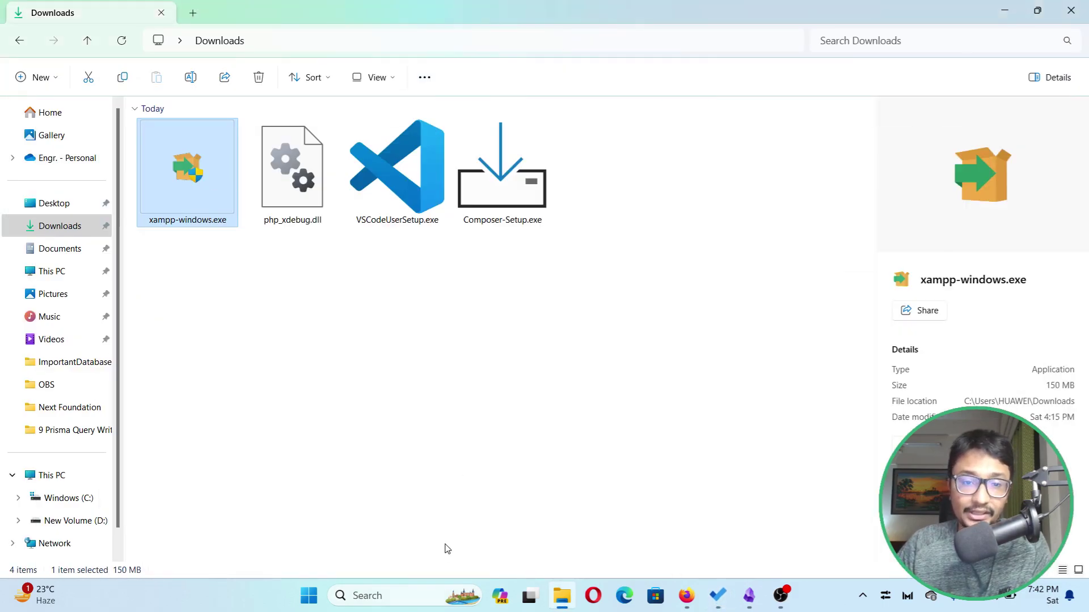
- Launch Command Prompt from Windows search, run "php -v", and highlight the reported PHP version details
{"action": "left_click", "coordinate": [385, 605]}
{"action": "type", "text": "cmd"}
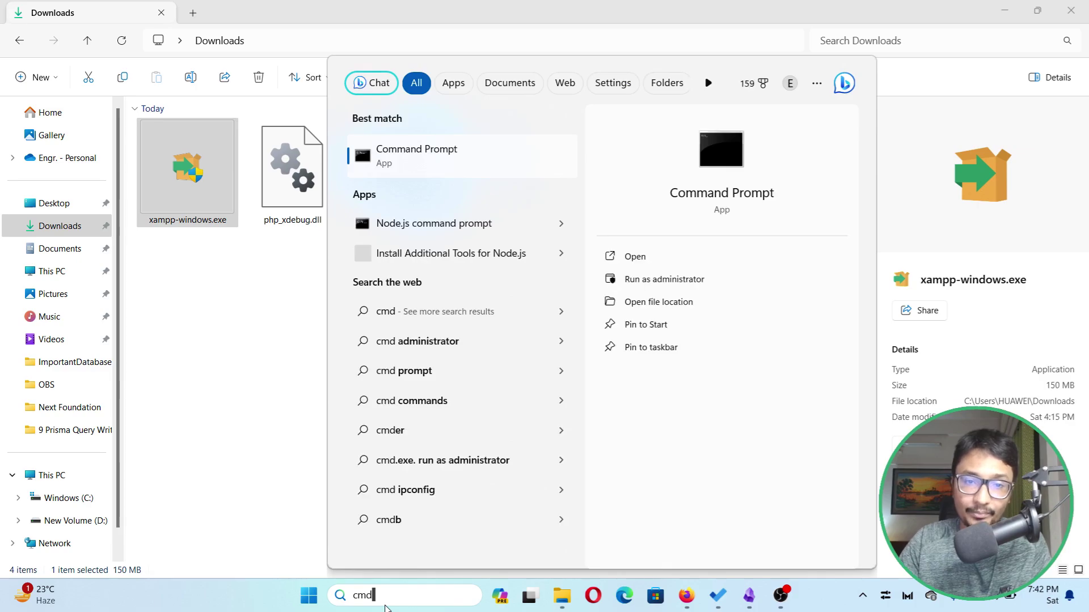
{"action": "key", "text": "Return"}
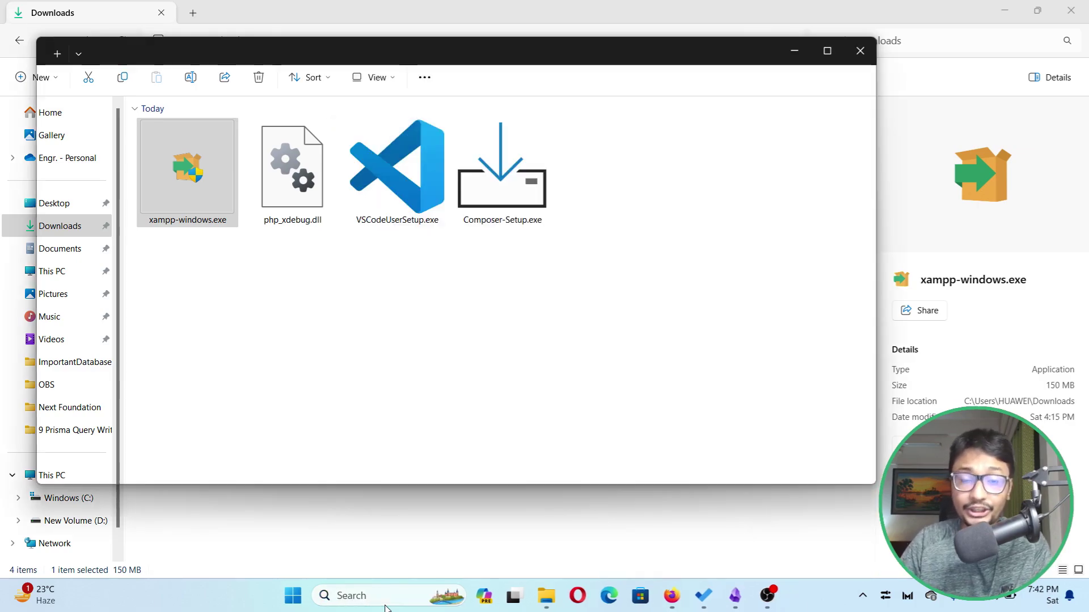
{"action": "type", "text": "php =v"}
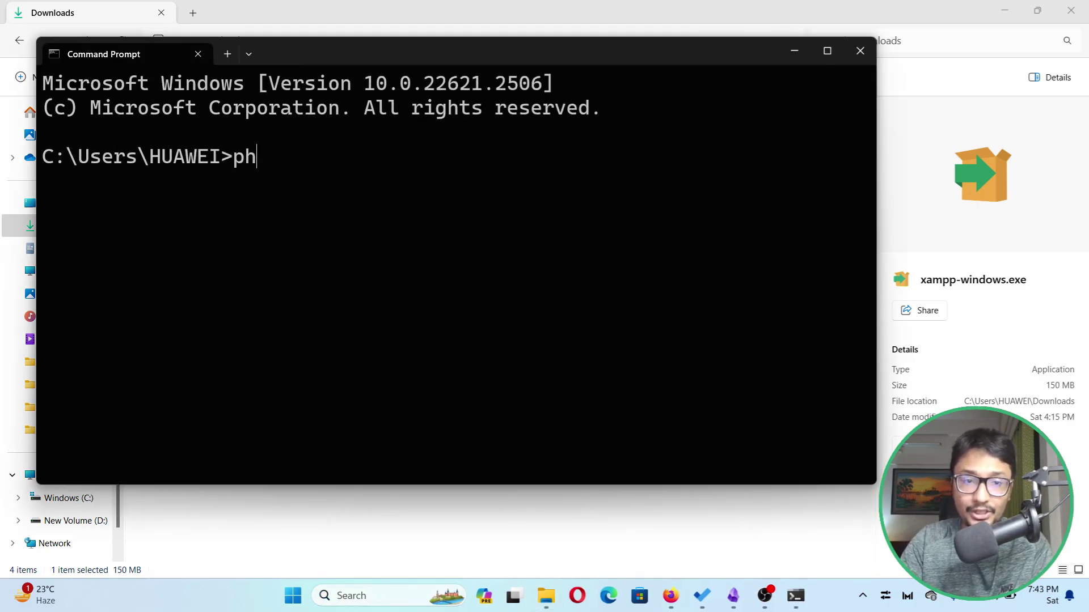
{"action": "key", "text": "BackSpace"}
{"action": "key", "text": "BackSpace"}
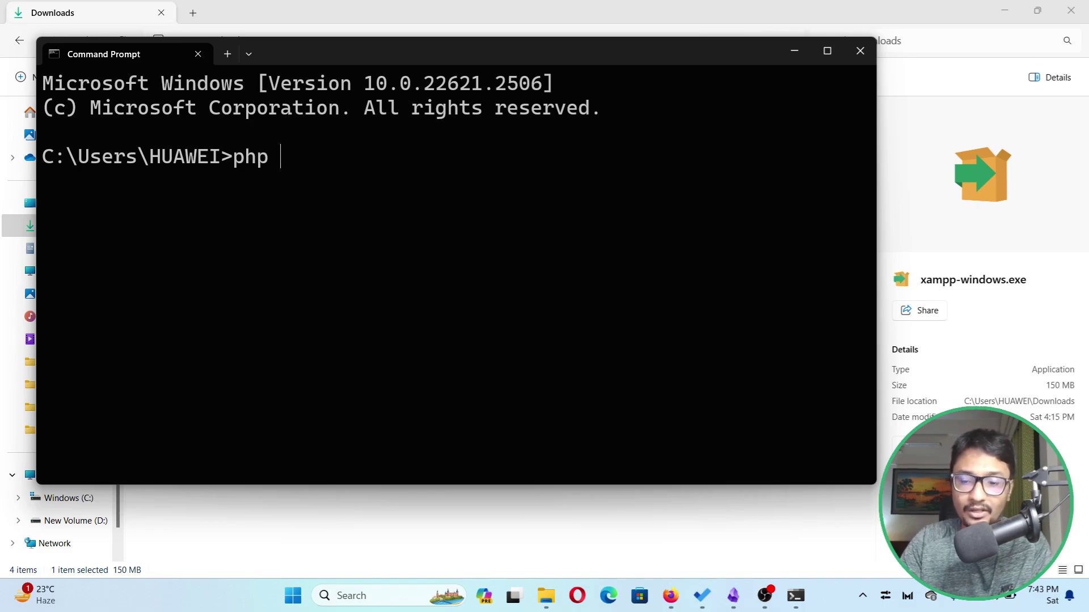
{"action": "type", "text": "=-"}
{"action": "key", "text": "BackSpace"}
{"action": "key", "text": "BackSpace"}
{"action": "type", "text": "-v"}
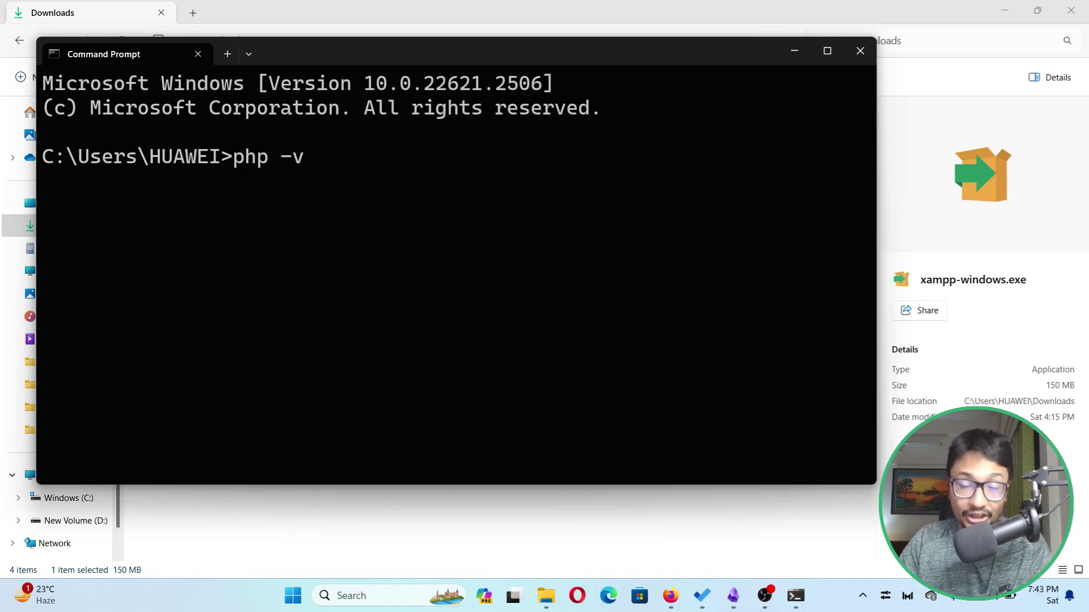
{"action": "key", "text": "Return"}
{"action": "key", "text": "ctrl+minus"}
{"action": "key", "text": "ctrl+minus"}
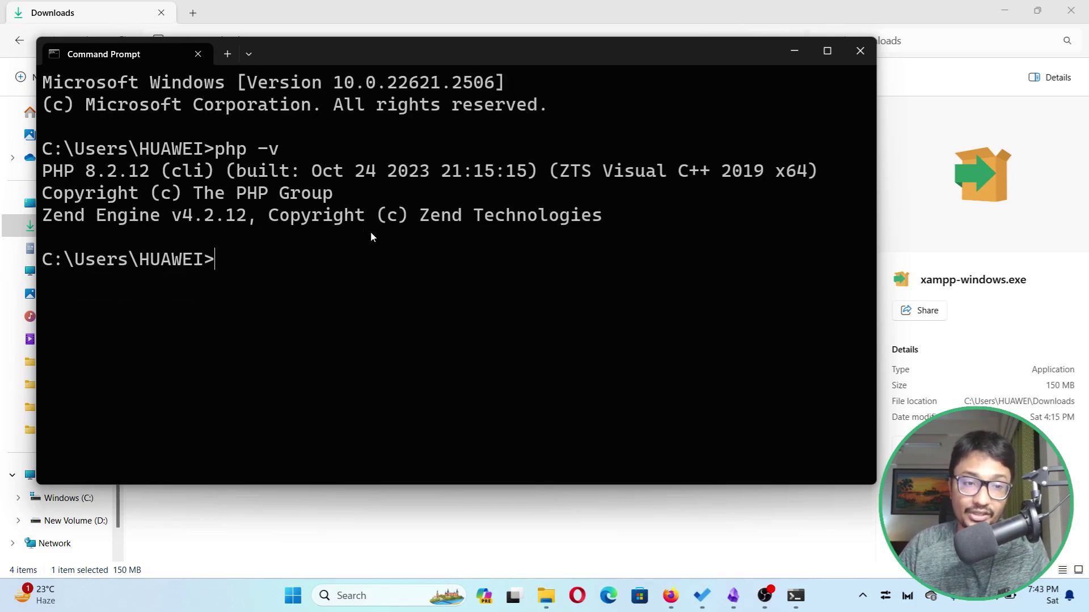
{"action": "left_click_drag", "start_coordinate": [582, 210], "coordinate": [53, 169]}
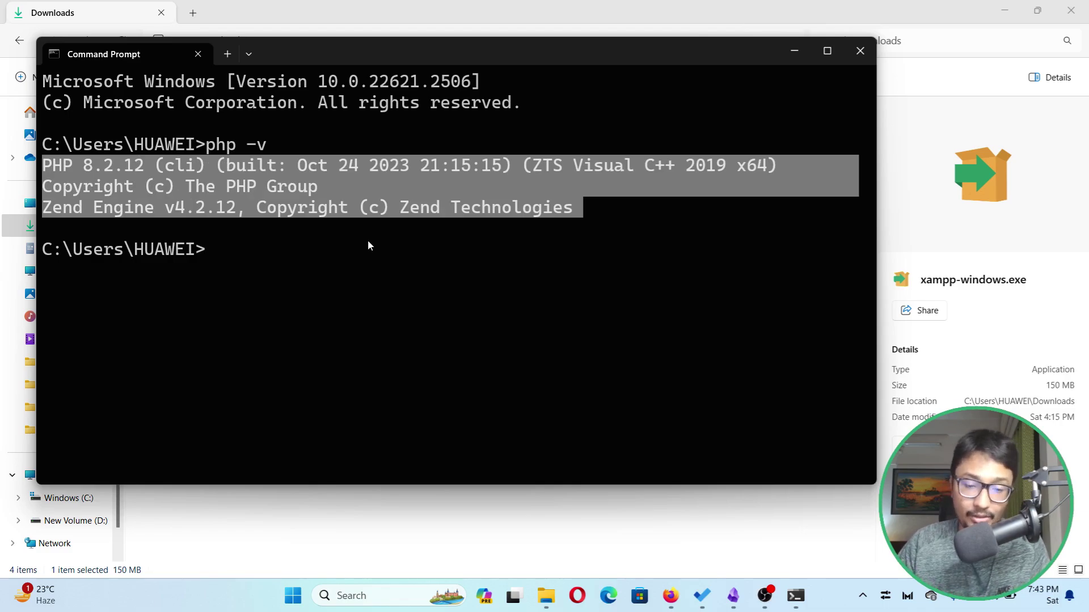
- Try to check the Composer version with "composer -v", and close the Command Prompt window
{"action": "type", "text": "compomser"}
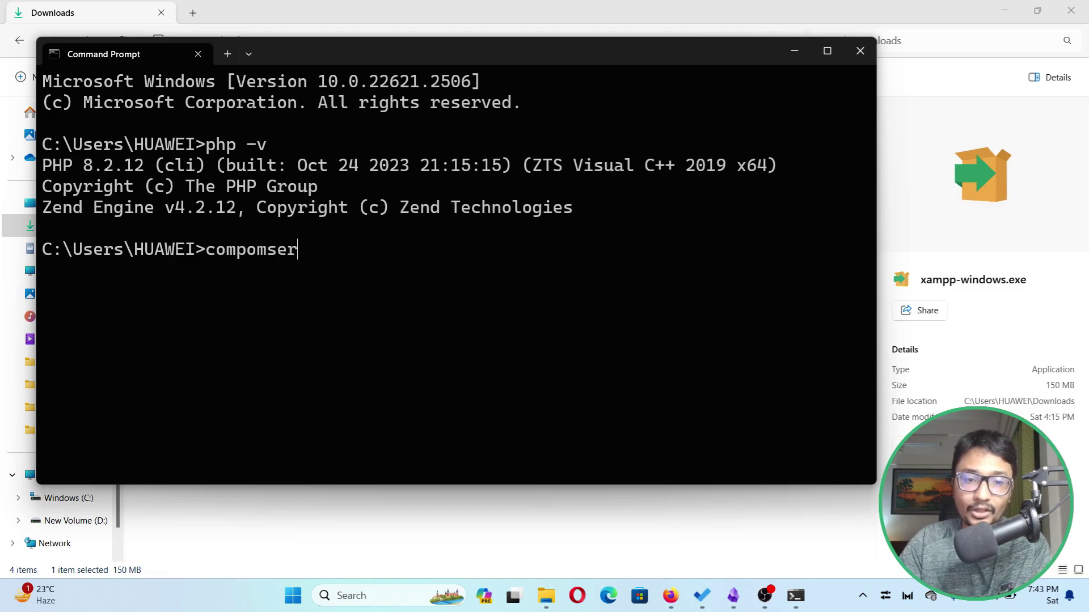
{"action": "key", "text": "BackSpace"}
{"action": "key", "text": "BackSpace"}
{"action": "key", "text": "BackSpace"}
{"action": "key", "text": "BackSpace"}
{"action": "type", "text": "ser -v"}
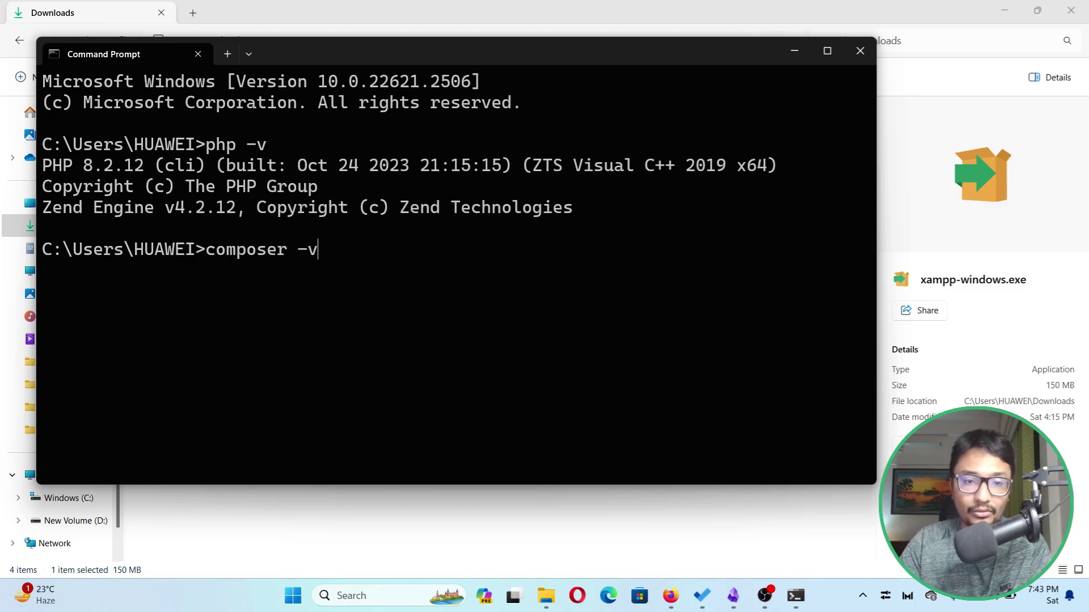
{"action": "key", "text": "Return"}
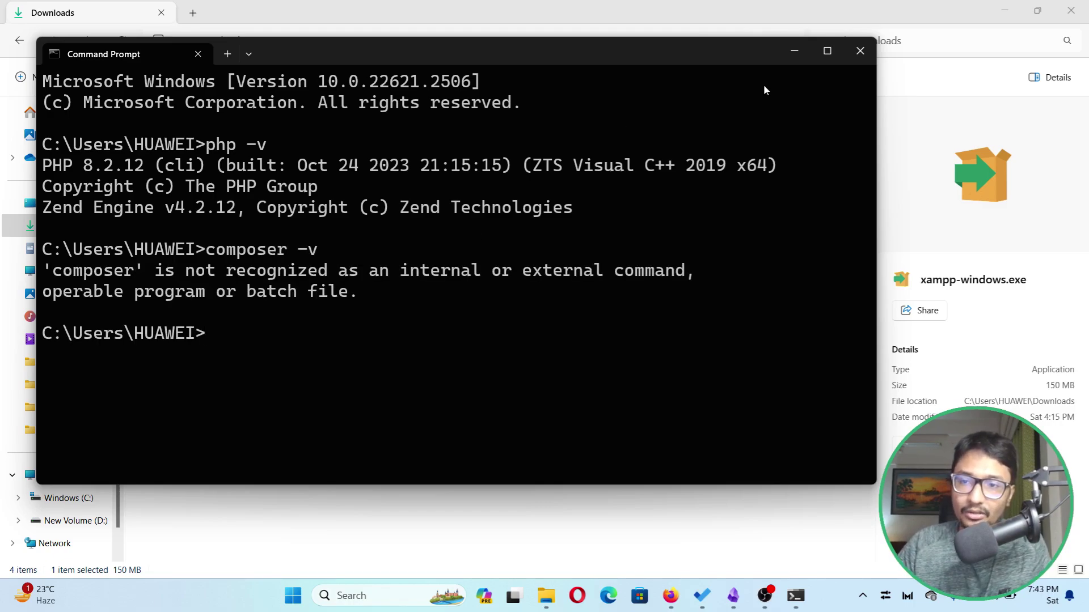
{"action": "left_click", "coordinate": [860, 50]}
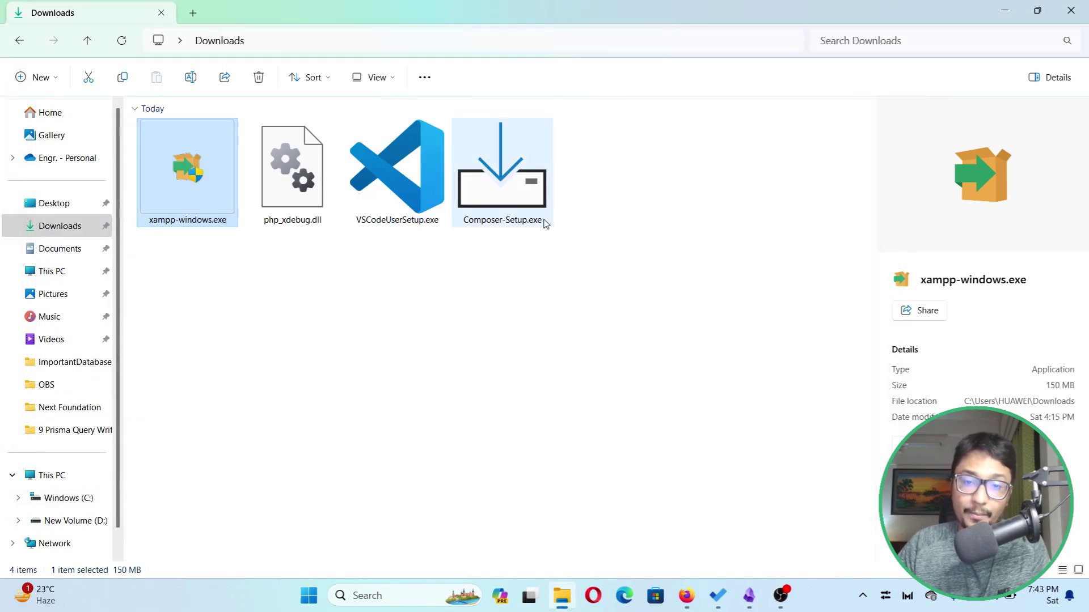
- Install Composer for all users from Composer-Setup.exe, with developer mode off, PHP at C:\xampp\php\php.exe and no proxy, and finish the setup
{"action": "double_click", "coordinate": [536, 220]}
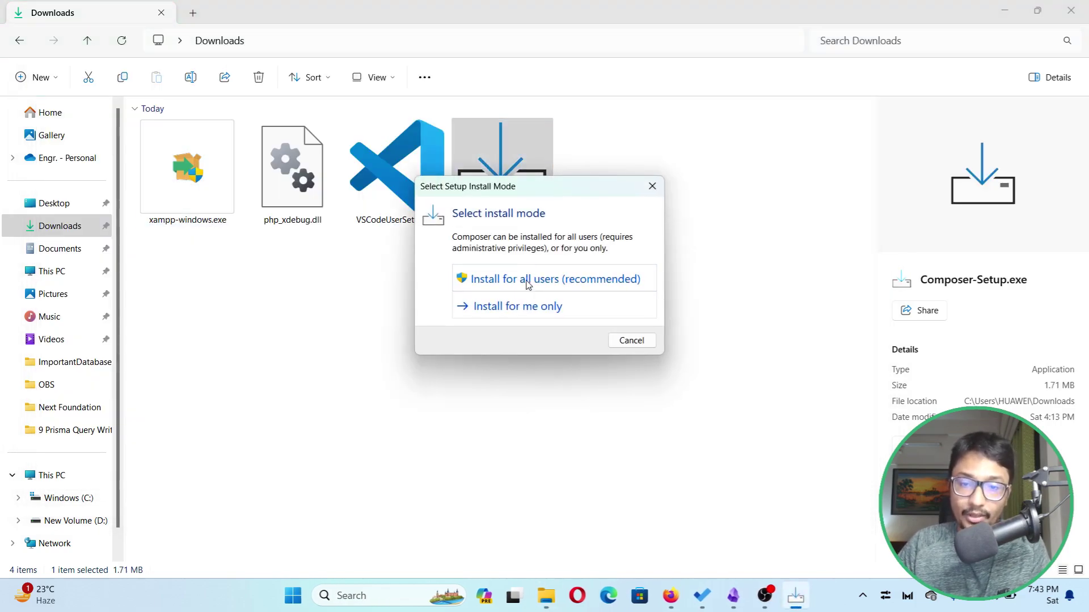
{"action": "left_click", "coordinate": [527, 281]}
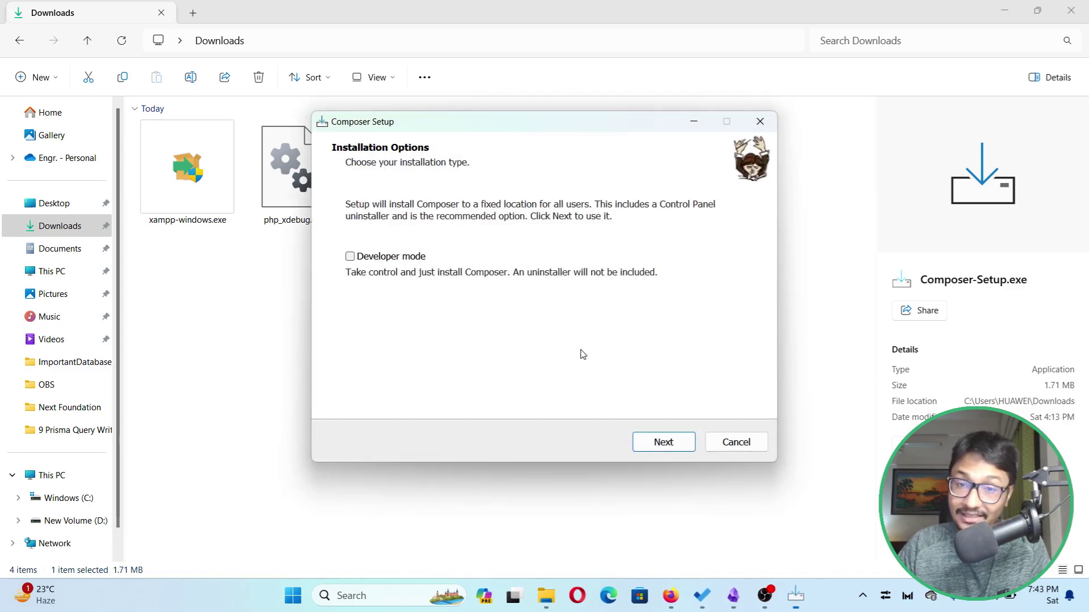
{"action": "left_click", "coordinate": [661, 450]}
{"action": "left_click", "coordinate": [661, 450]}
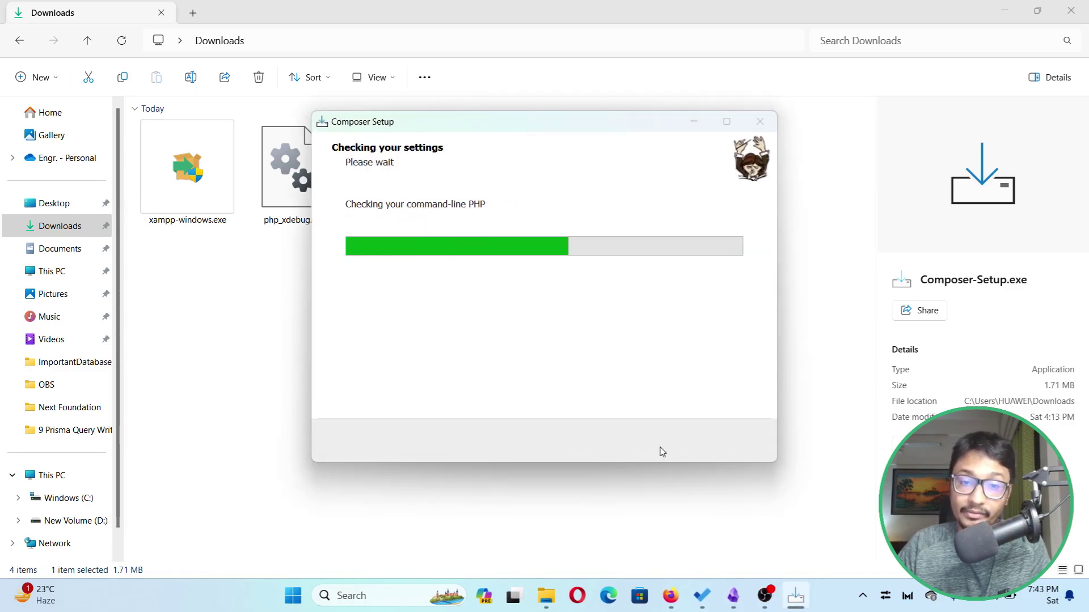
{"action": "left_click", "coordinate": [657, 448]}
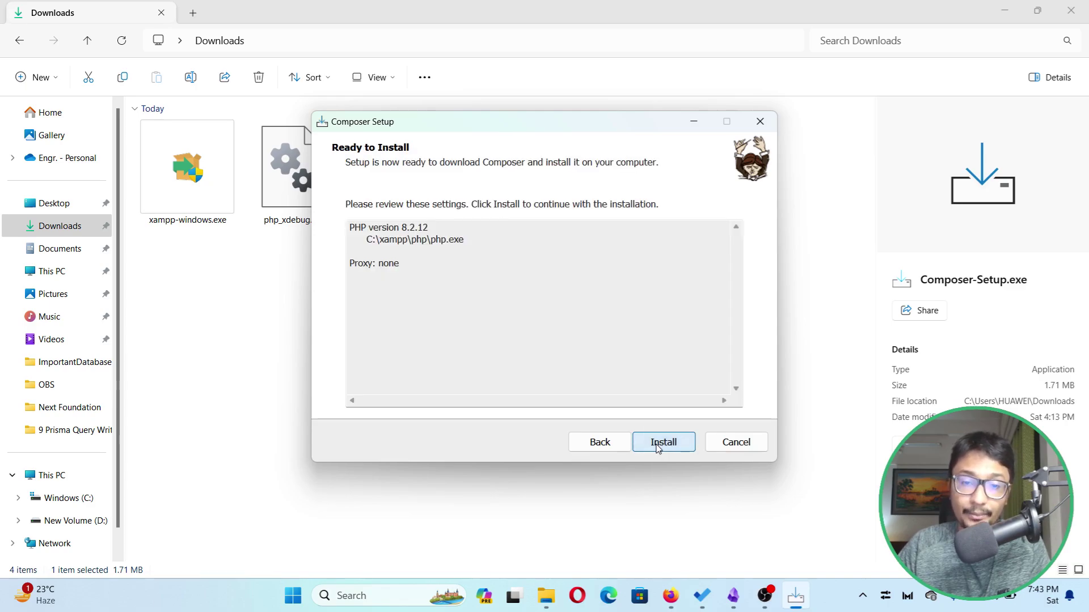
{"action": "left_click", "coordinate": [658, 447]}
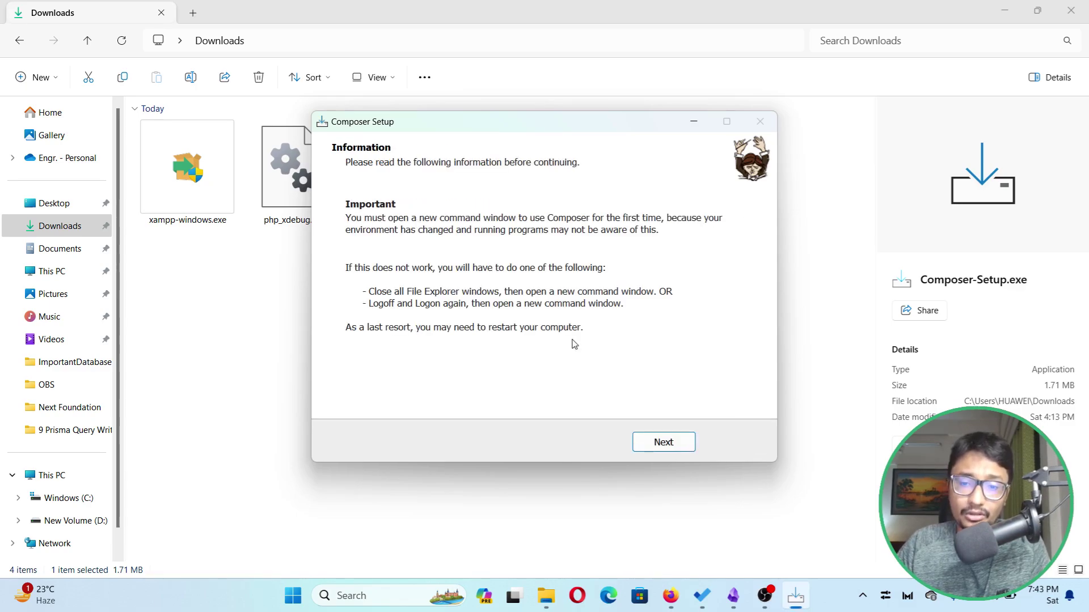
{"action": "left_click", "coordinate": [651, 438]}
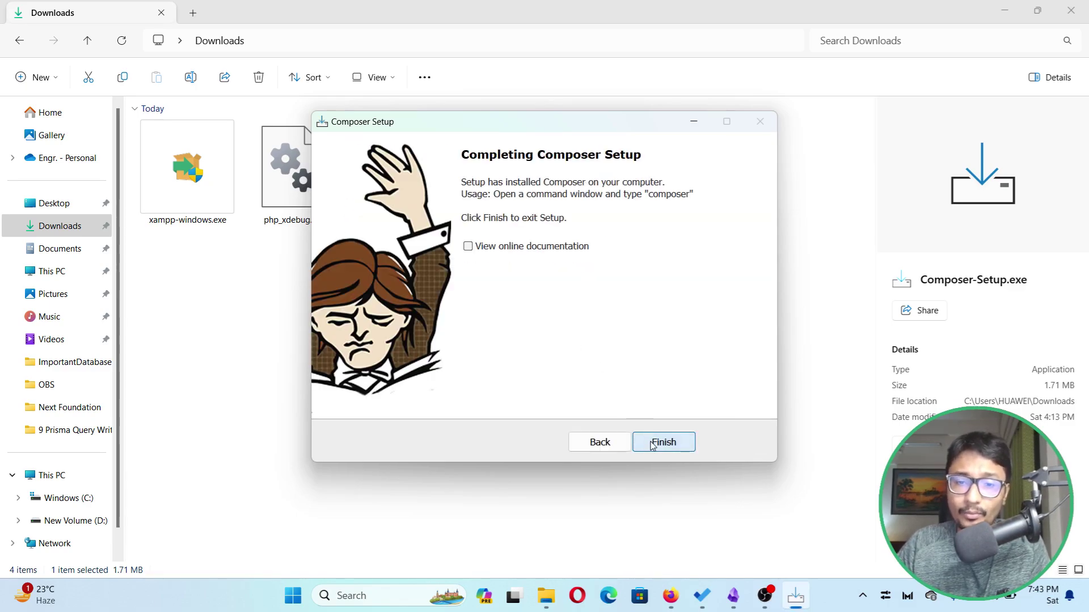
{"action": "left_click", "coordinate": [652, 445]}
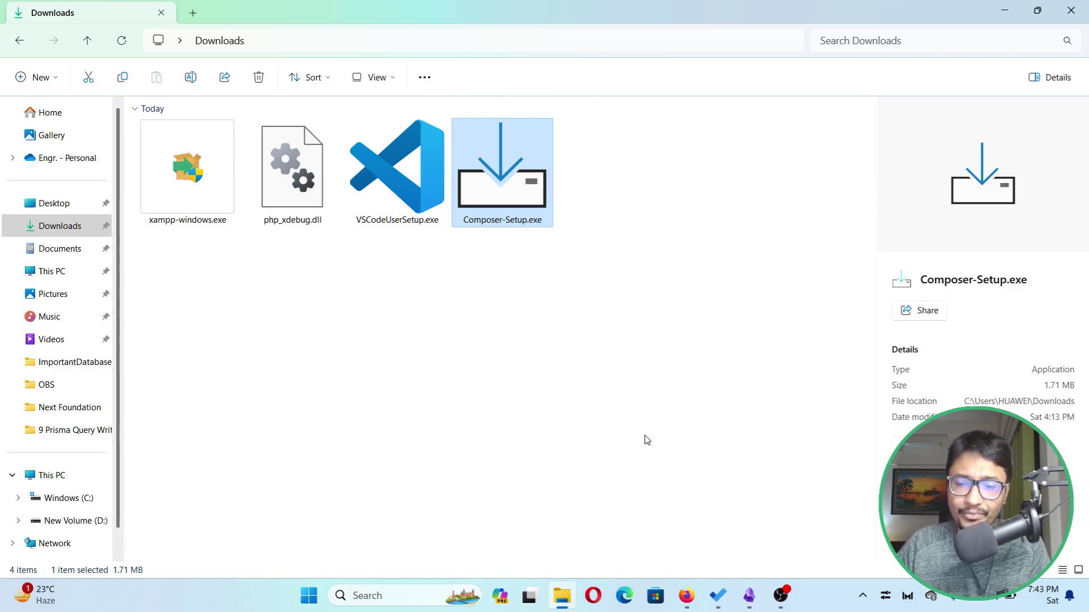
- Launch a new Command Prompt from Windows search, enlarge its text, and run "composer -v"
{"action": "left_click", "coordinate": [423, 595]}
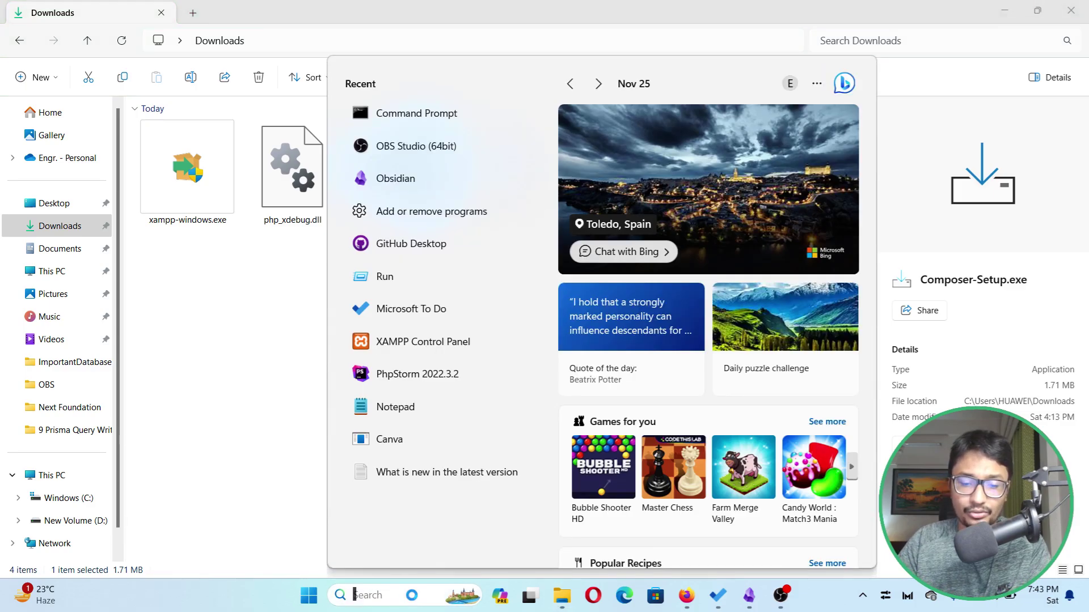
{"action": "type", "text": "cmd"}
{"action": "key", "text": "Return"}
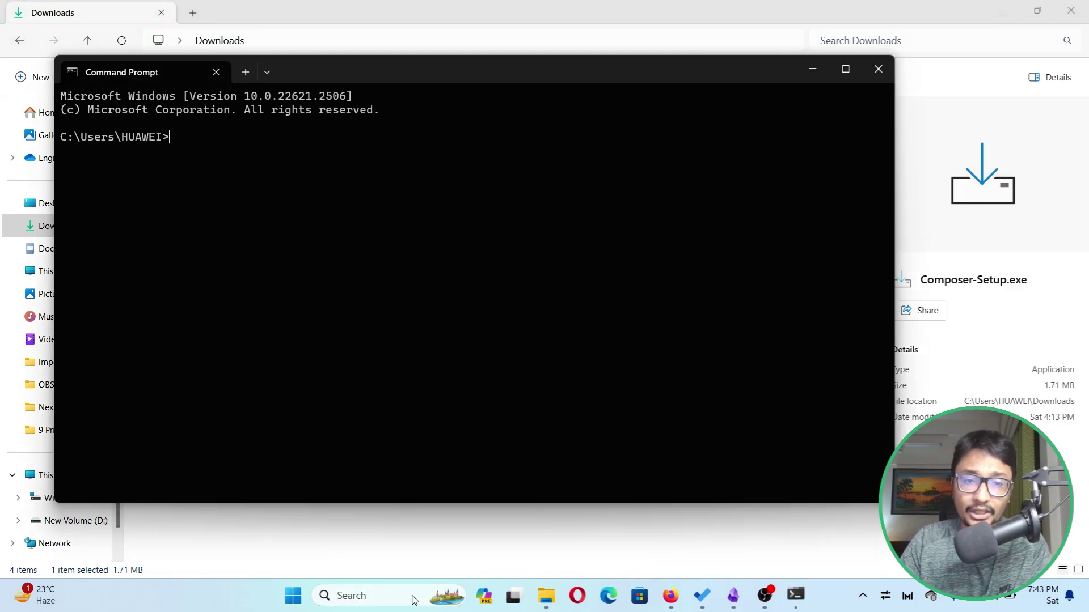
{"action": "scroll", "coordinate": [444, 294], "scroll_direction": "up", "scroll_amount": 5}
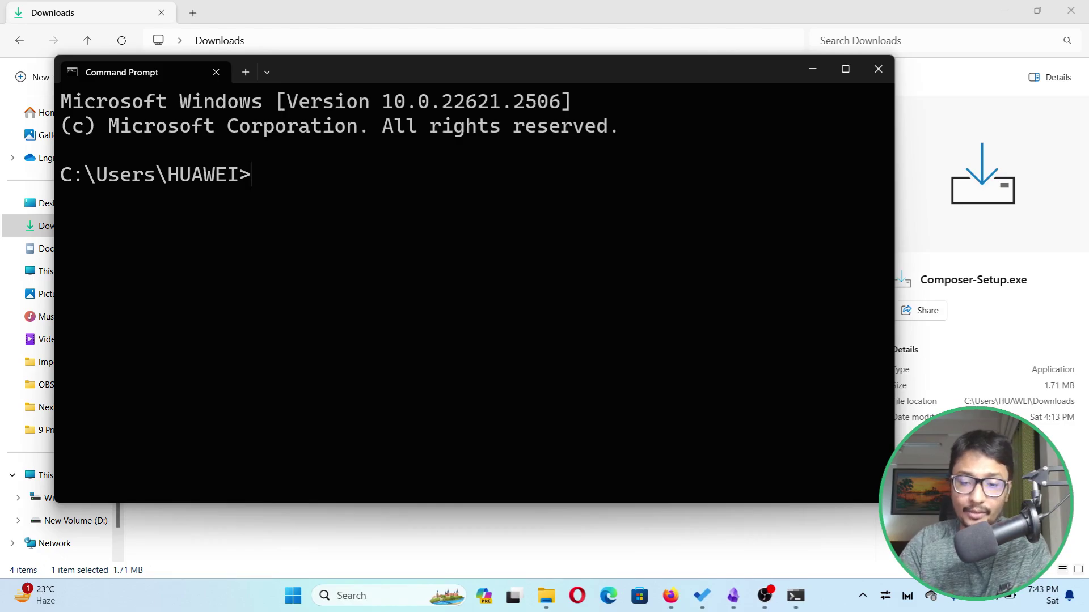
{"action": "type", "text": "composer -"}
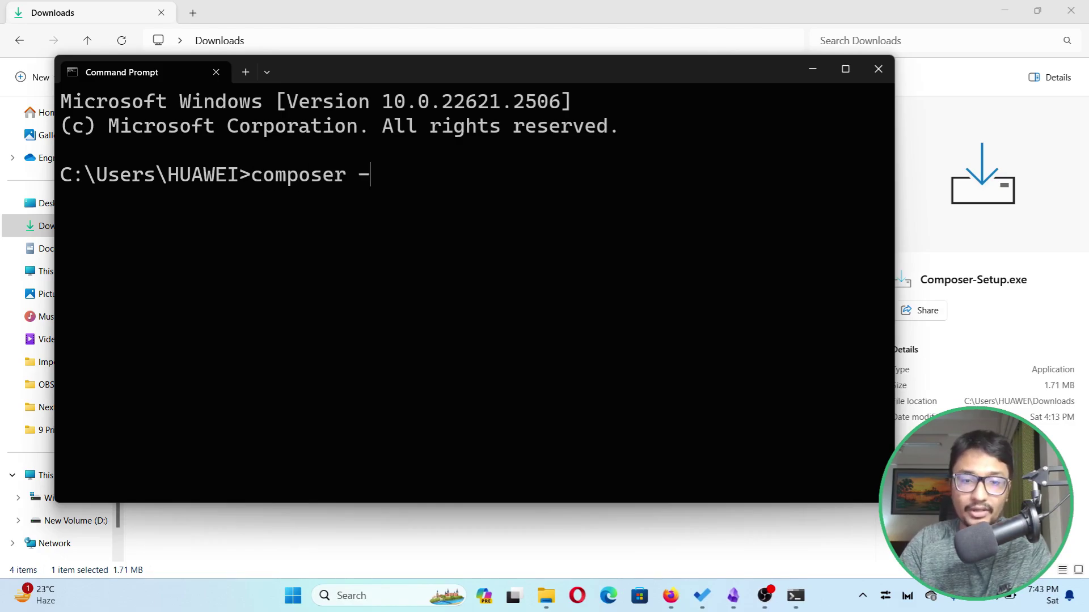
{"action": "type", "text": "v"}
{"action": "key", "text": "Return"}
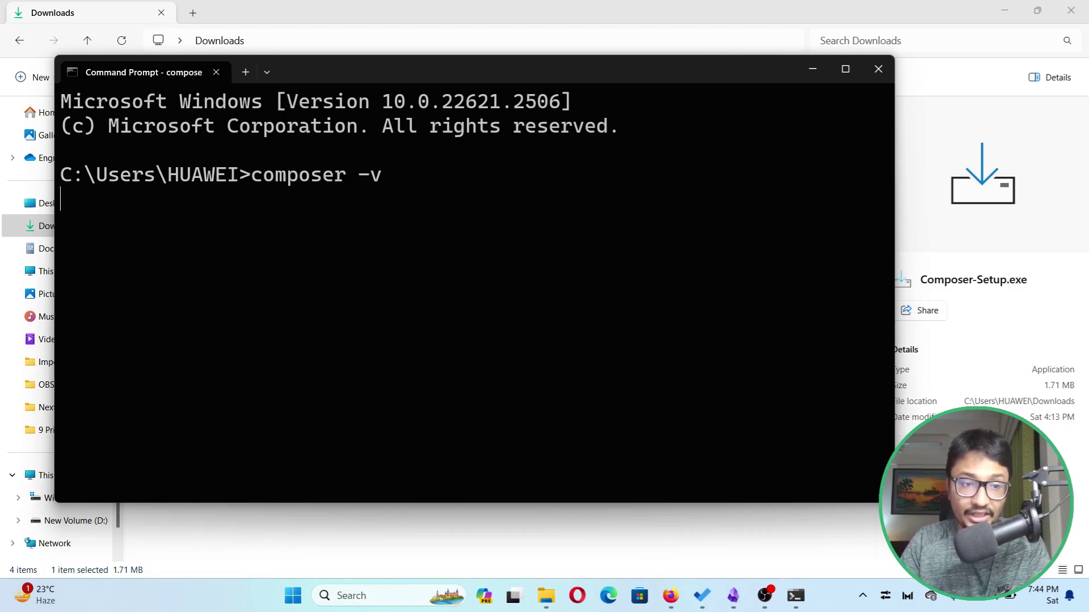
- Examine the Composer version information at the beginning of the command output, and close the Command Prompt
{"action": "scroll", "coordinate": [419, 231], "scroll_direction": "up", "scroll_amount": 15}
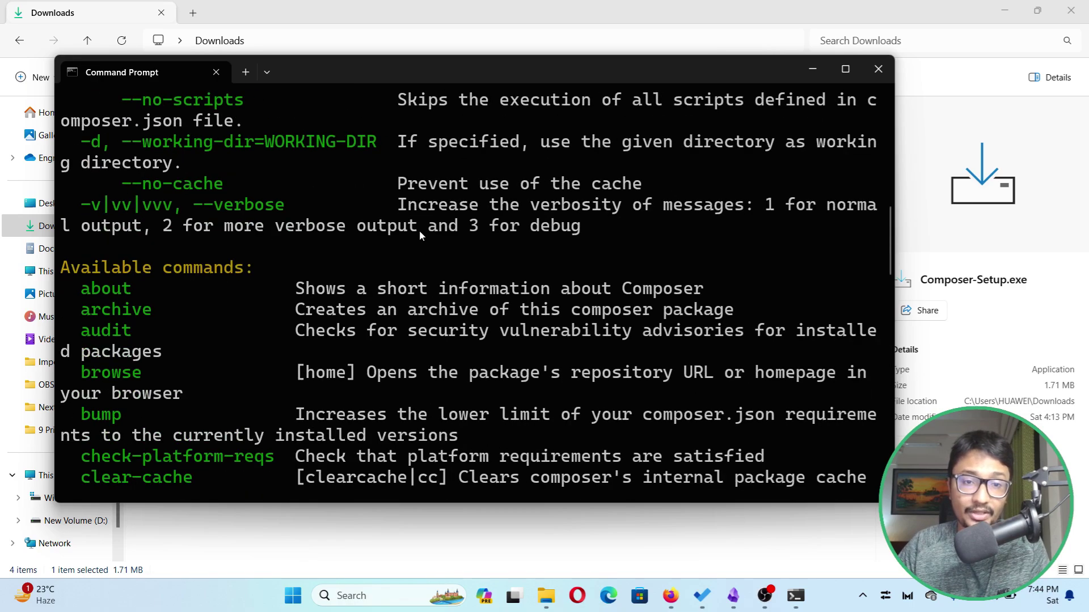
{"action": "scroll", "coordinate": [420, 230], "scroll_direction": "up", "scroll_amount": 10}
{"action": "left_click_drag", "start_coordinate": [61, 195], "coordinate": [571, 291]}
{"action": "left_click", "coordinate": [595, 291]}
{"action": "left_click", "coordinate": [878, 69]}
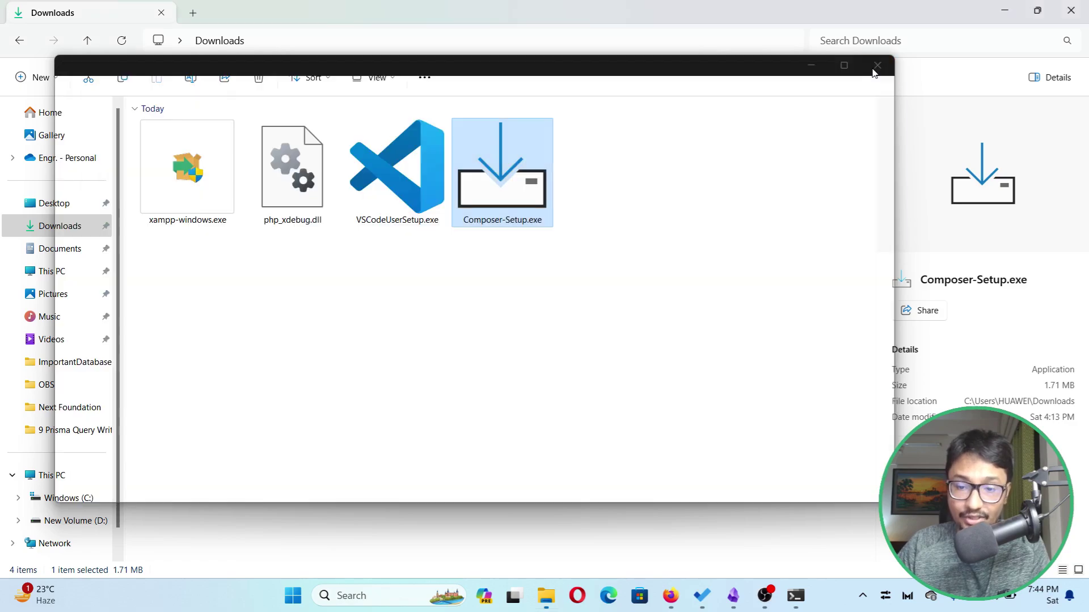
- In Microsoft To Do, complete the tasks for installing Composer, checking its version and downloading VS Code, and minimize the window
{"action": "left_click", "coordinate": [718, 595]}
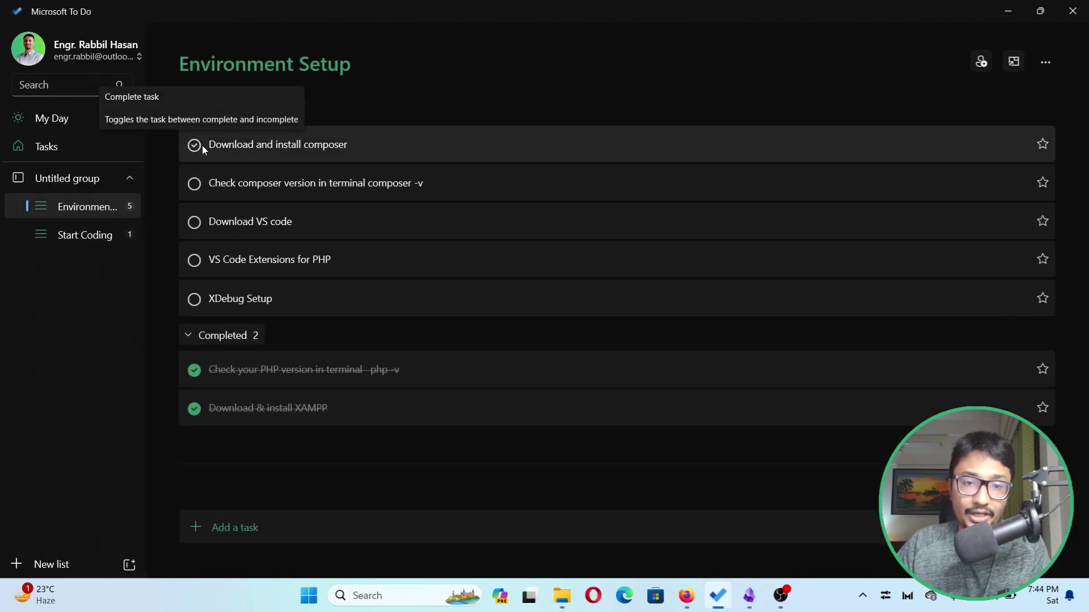
{"action": "left_click", "coordinate": [201, 146]}
{"action": "left_click", "coordinate": [193, 146]}
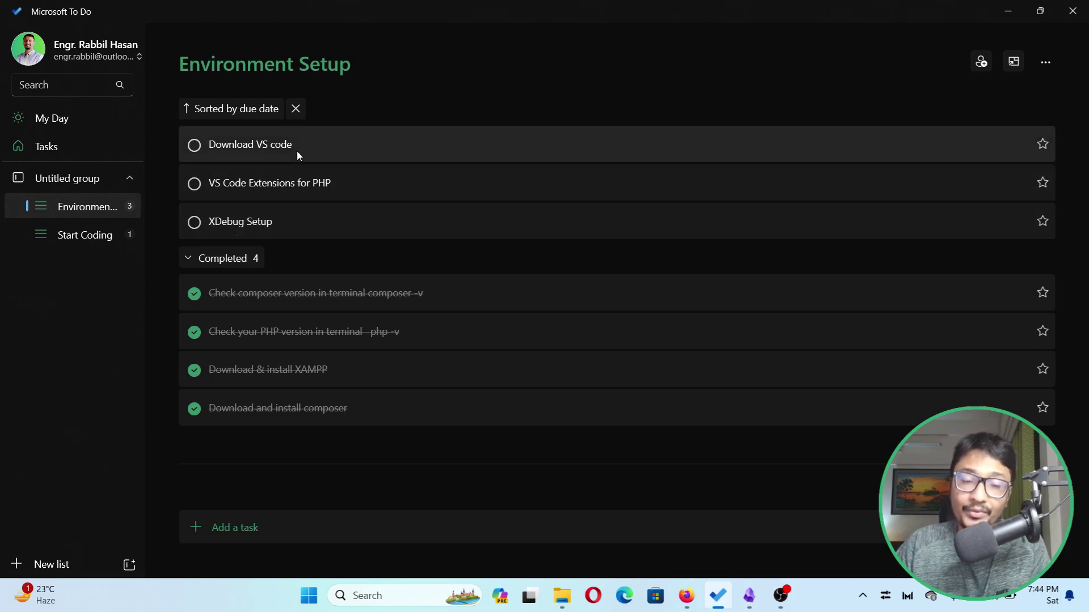
{"action": "left_click", "coordinate": [214, 147]}
{"action": "left_click", "coordinate": [194, 145]}
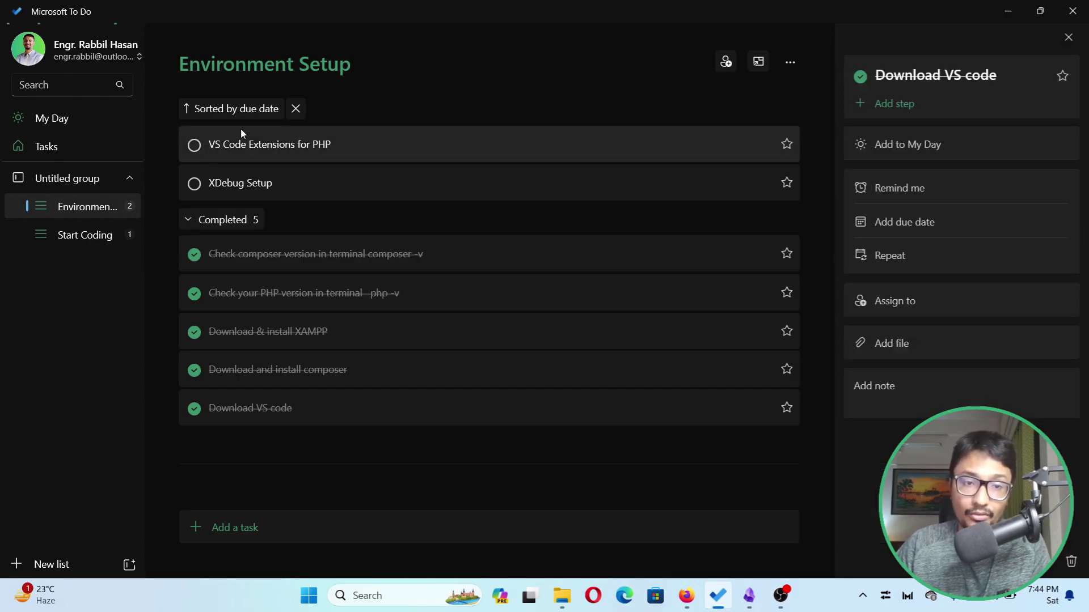
{"action": "left_click", "coordinate": [1008, 10]}
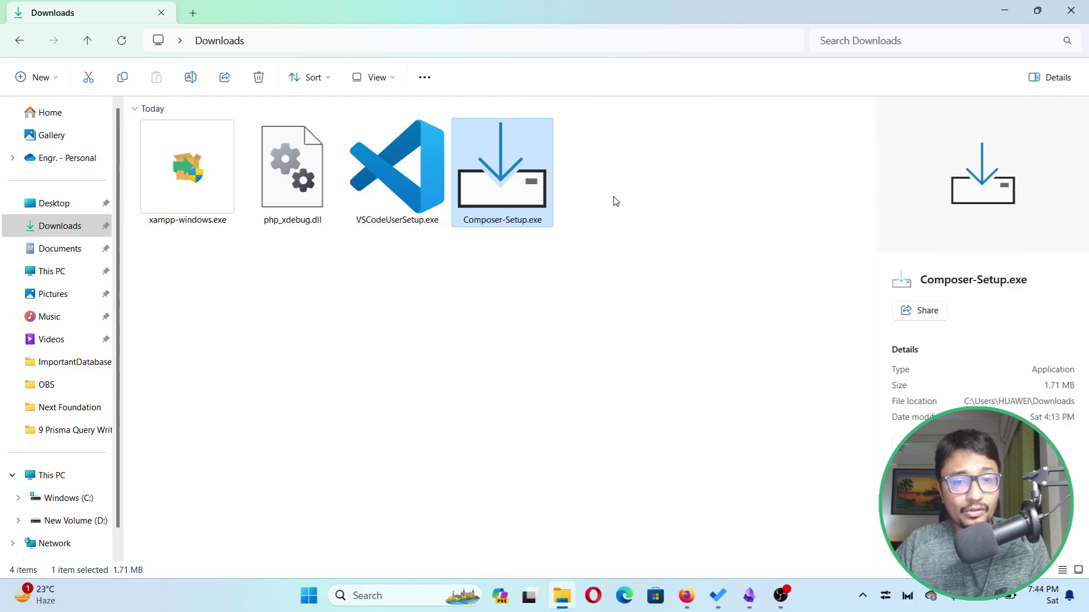
- Launch VSCodeUserSetup.exe from Downloads, accept the license agreement, and continue to the destination location page
{"action": "double_click", "coordinate": [404, 211]}
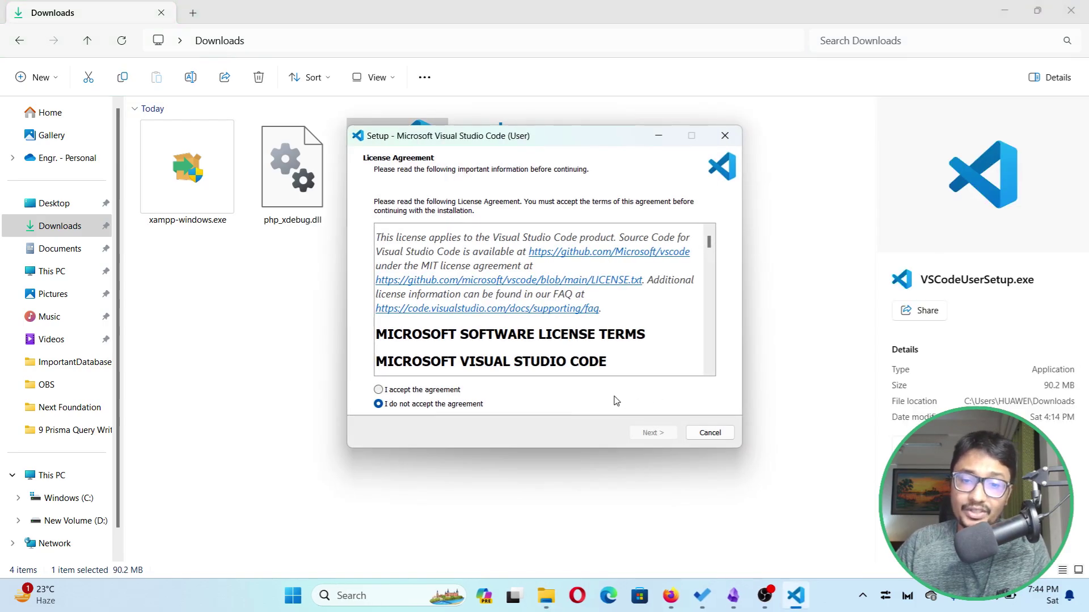
{"action": "left_click", "coordinate": [445, 390]}
{"action": "left_click", "coordinate": [653, 431]}
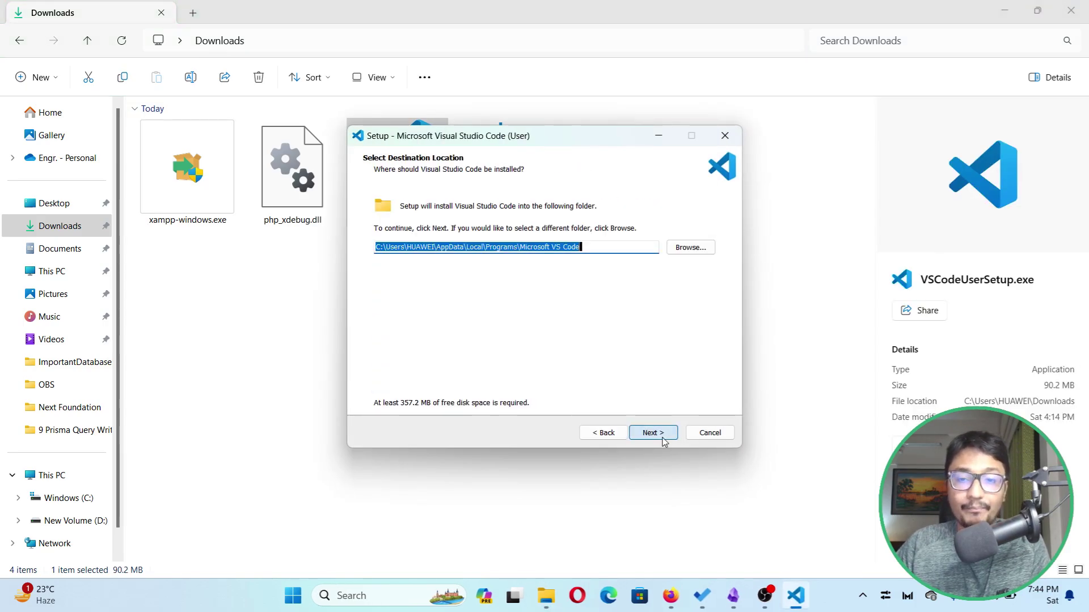
- Install Visual Studio Code with the default destination, Start Menu folder and additional tasks, and finish setup with launching enabled
{"action": "left_click", "coordinate": [660, 434]}
{"action": "left_click", "coordinate": [662, 435]}
{"action": "left_click", "coordinate": [663, 435]}
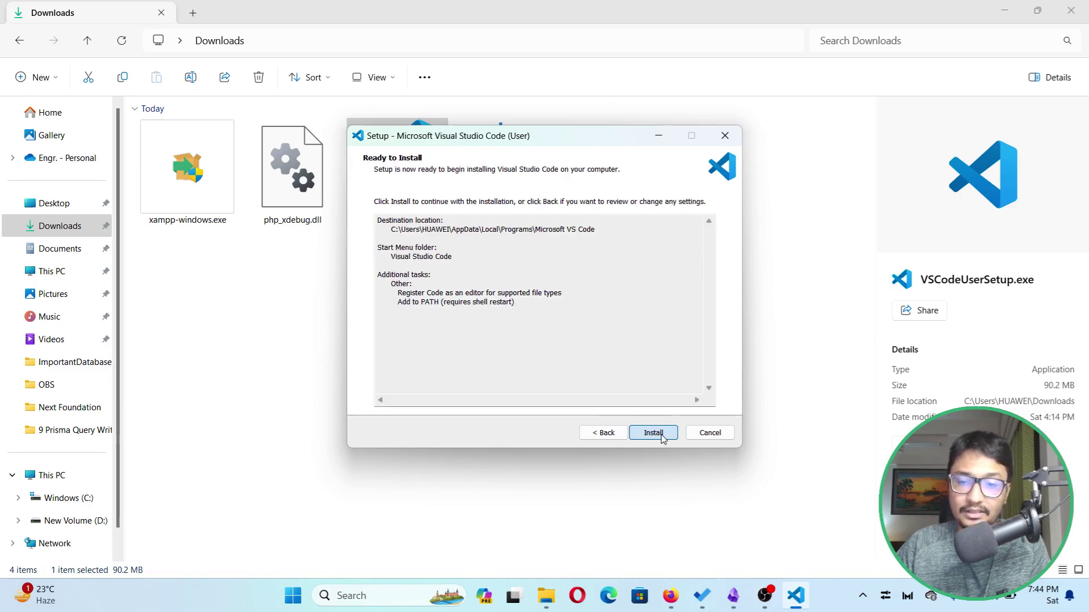
{"action": "left_click", "coordinate": [663, 435]}
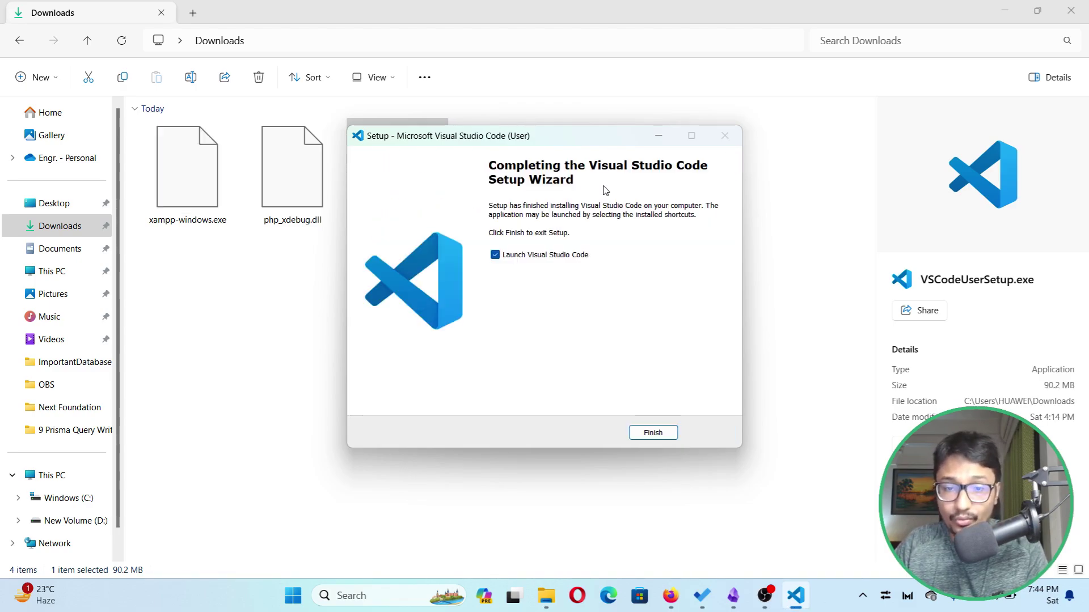
{"action": "left_click", "coordinate": [644, 434]}
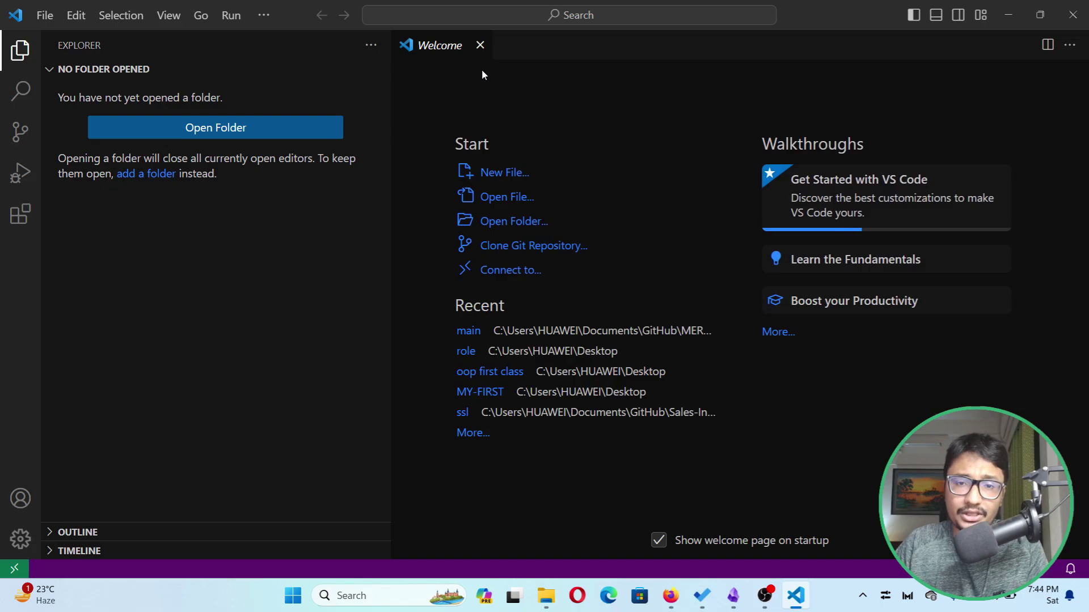
- Close the Welcome page, show the Extensions view, and collapse its list of installed extensions
{"action": "key", "text": "ctrl+w"}
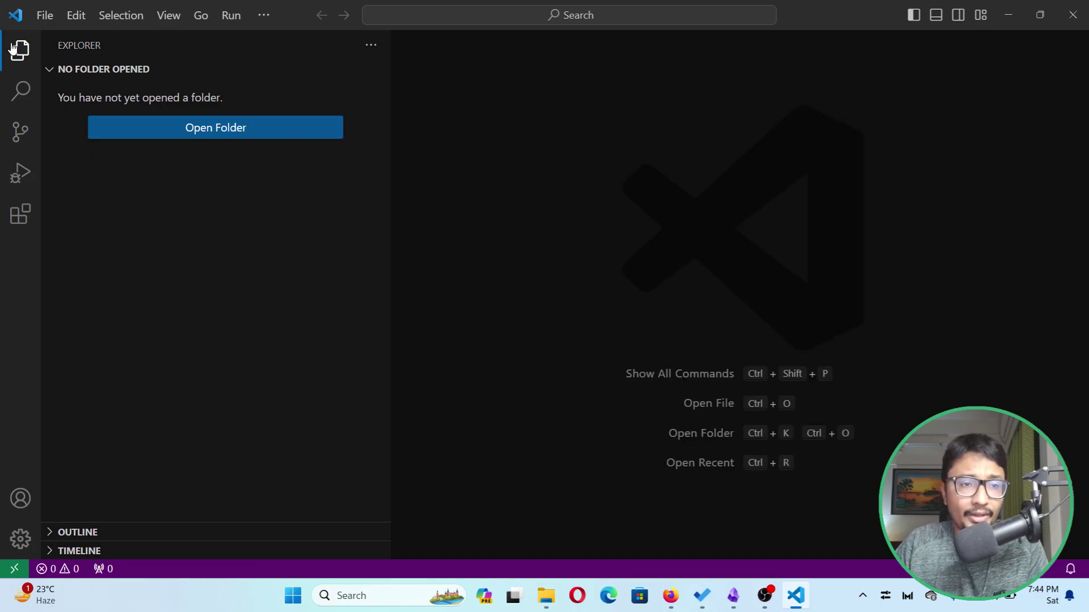
{"action": "left_click", "coordinate": [12, 50]}
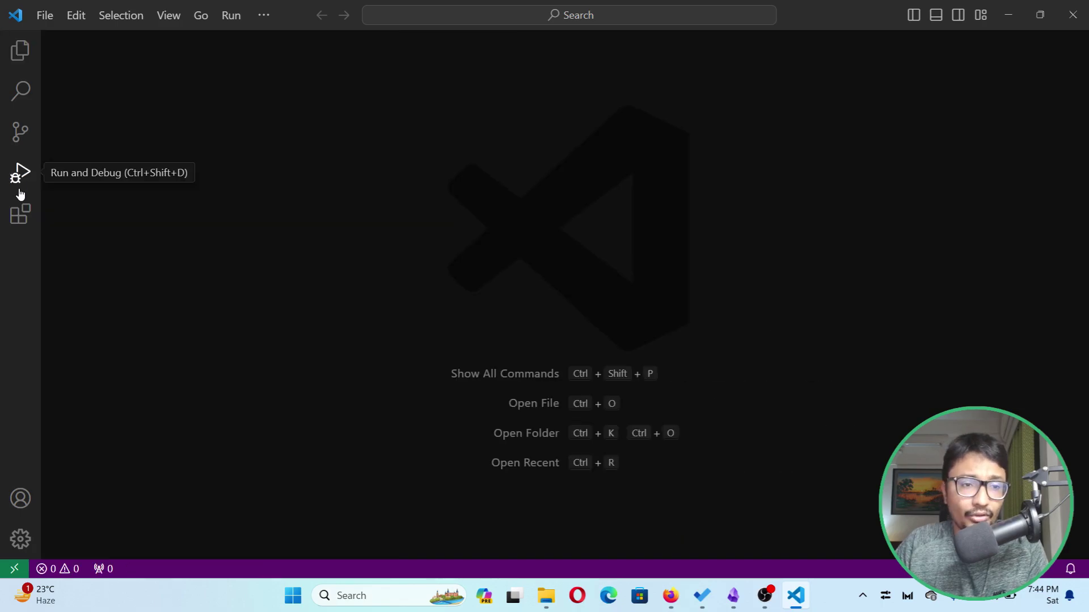
{"action": "left_click", "coordinate": [18, 218]}
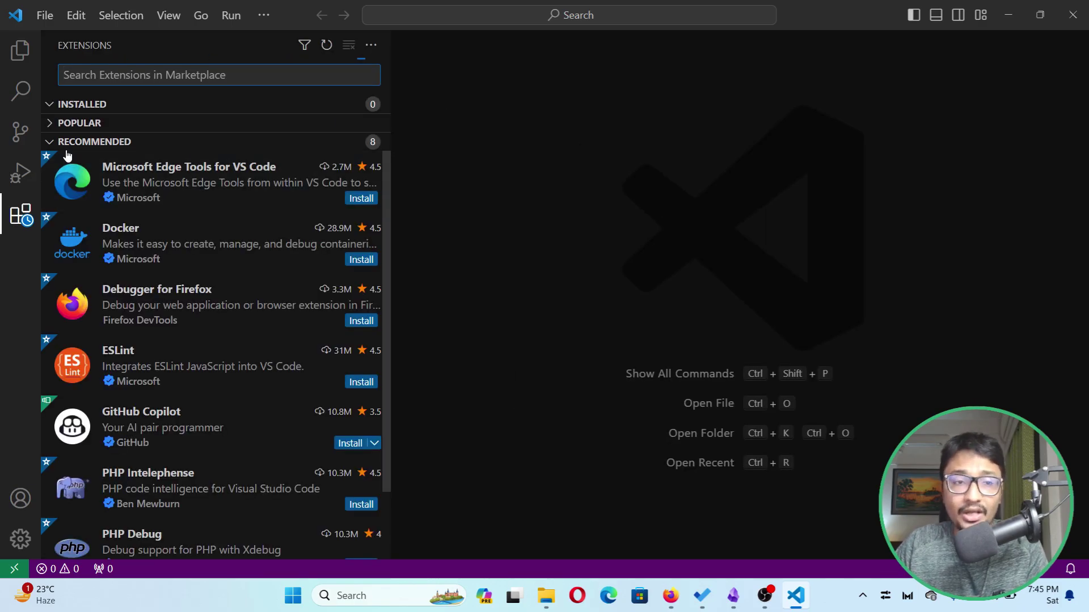
{"action": "left_click", "coordinate": [102, 105]}
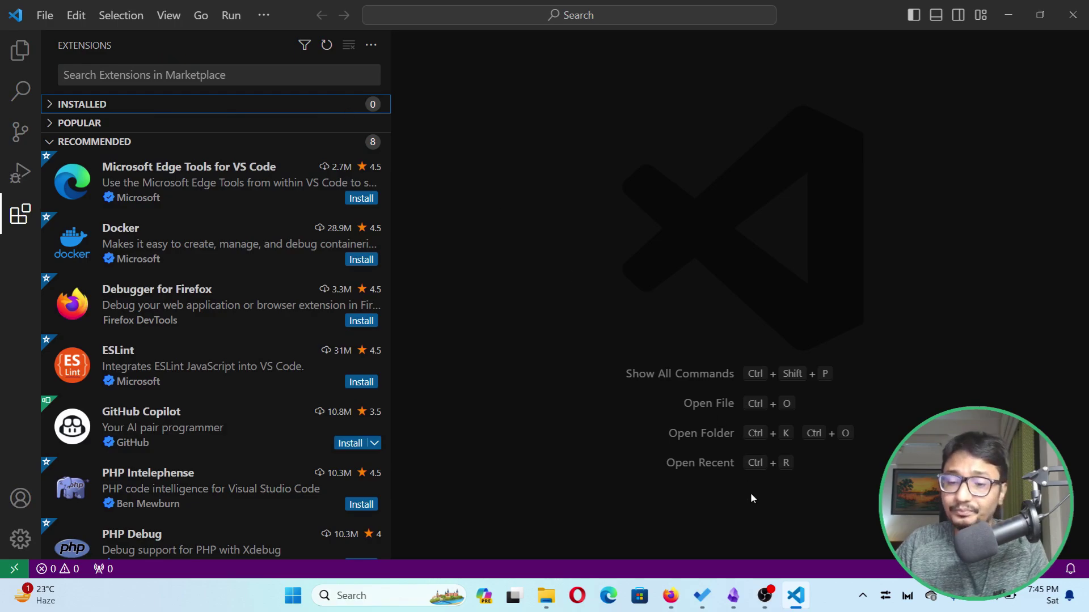
- Switch to the Obsidian note on environment setup and examine its list of VS Code extensions for PHP
{"action": "left_click", "coordinate": [733, 595]}
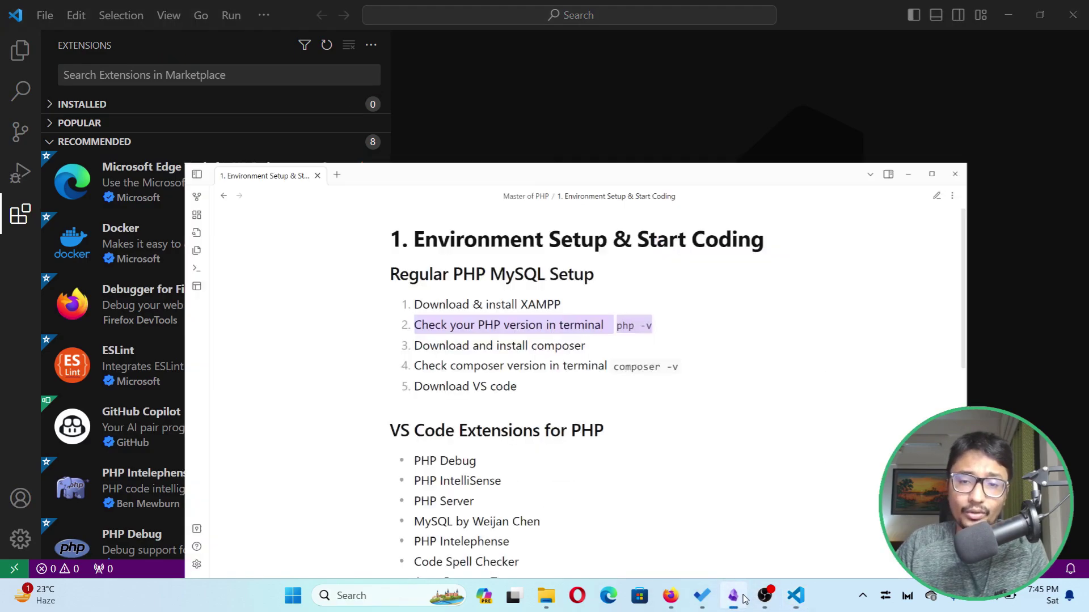
{"action": "scroll", "coordinate": [486, 322], "scroll_direction": "down", "scroll_amount": 2}
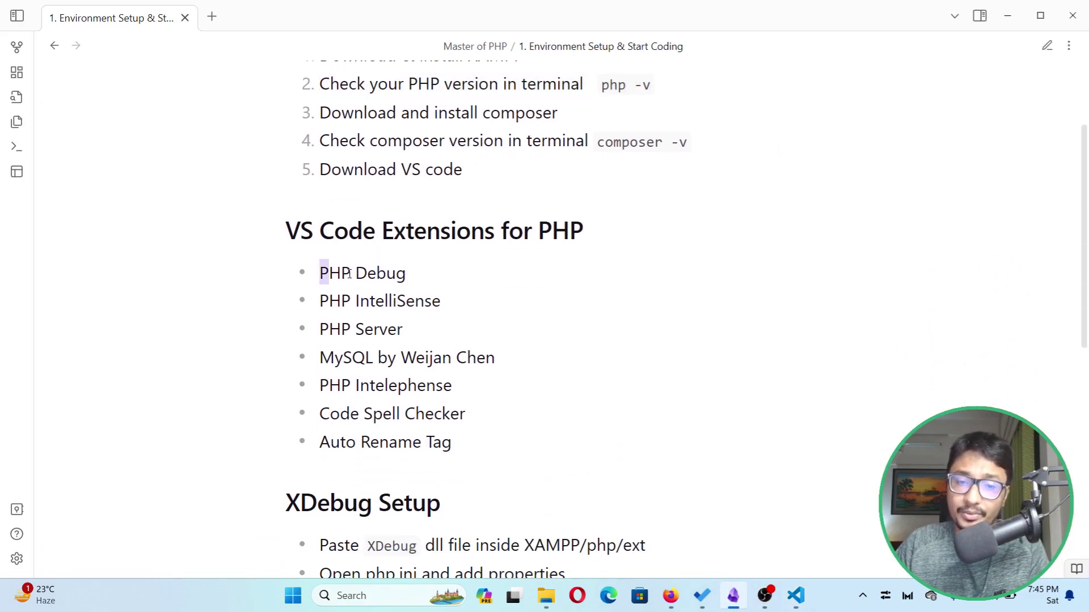
{"action": "left_click_drag", "start_coordinate": [320, 274], "coordinate": [422, 276]}
{"action": "left_click", "coordinate": [326, 296]}
{"action": "left_click_drag", "start_coordinate": [326, 296], "coordinate": [481, 303]}
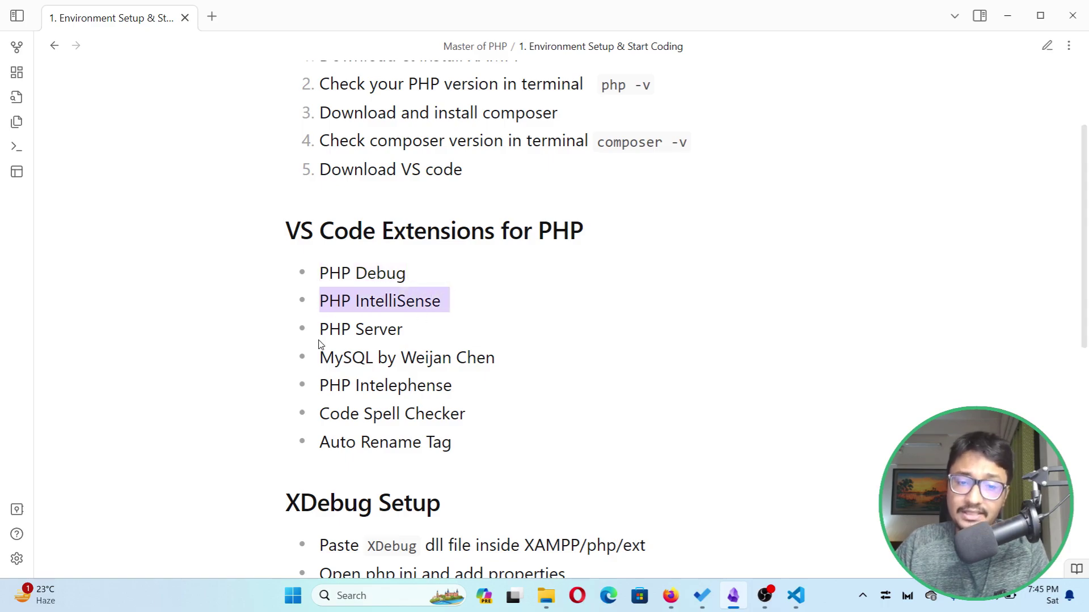
{"action": "left_click_drag", "start_coordinate": [321, 340], "coordinate": [392, 326]}
{"action": "left_click", "coordinate": [319, 357]}
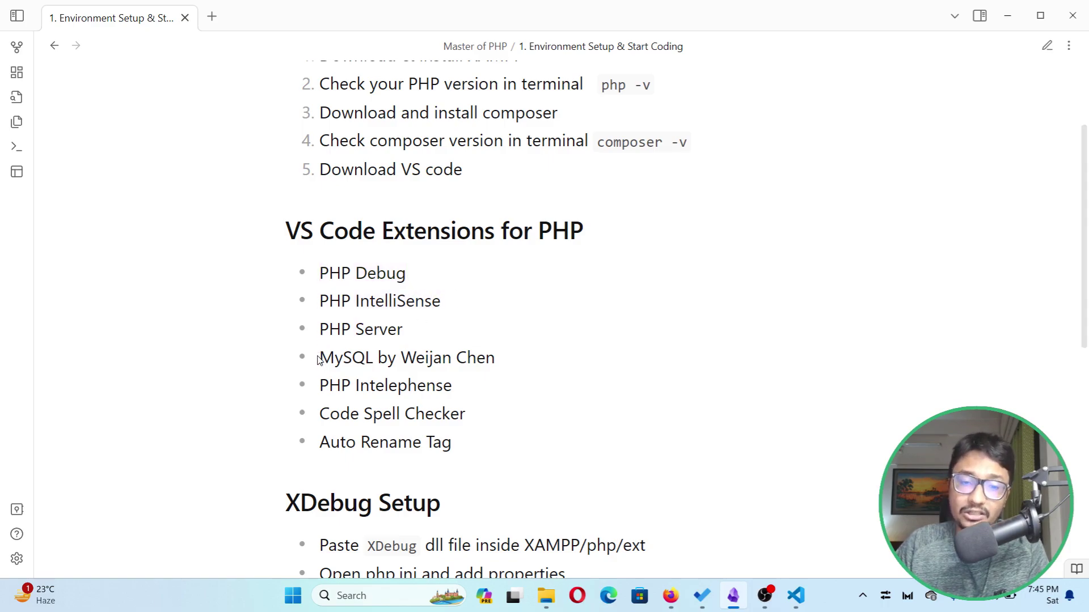
{"action": "left_click_drag", "start_coordinate": [318, 357], "coordinate": [356, 357]}
{"action": "left_click", "coordinate": [490, 395]}
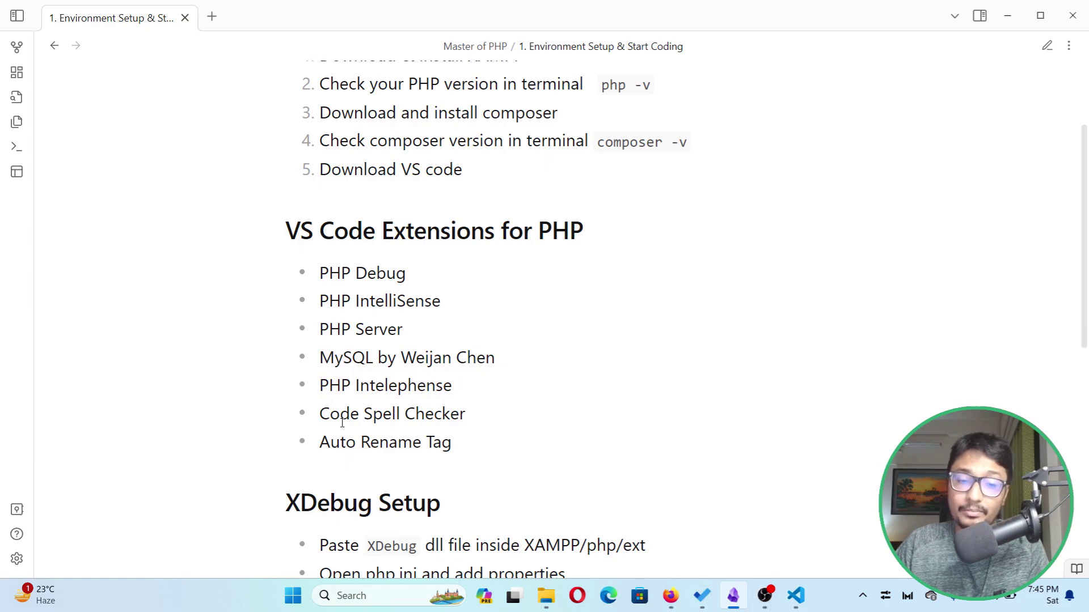
{"action": "left_click_drag", "start_coordinate": [327, 414], "coordinate": [540, 415]}
{"action": "left_click_drag", "start_coordinate": [319, 443], "coordinate": [501, 452]}
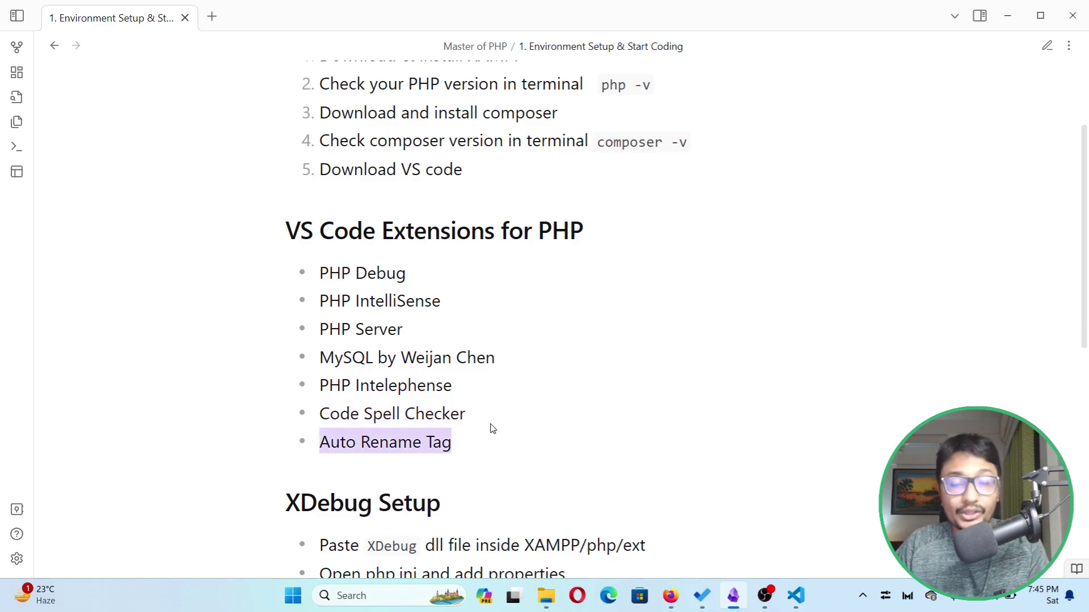
{"action": "left_click", "coordinate": [409, 276]}
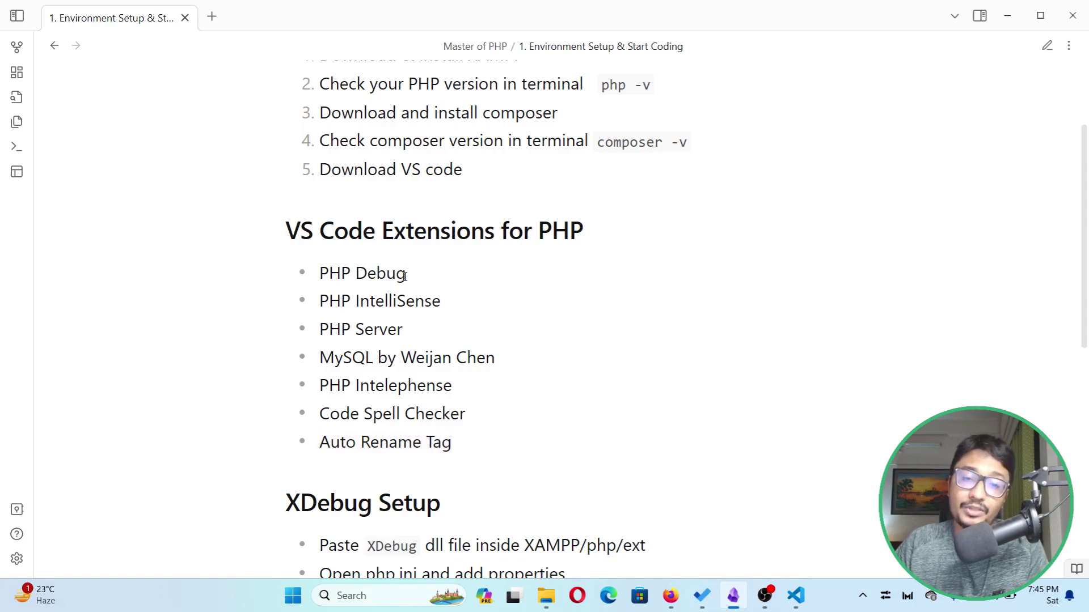
- Take the name "PHP Debug" from the note, search for it in the VS Code extension marketplace, and install the Xdebug version
{"action": "left_click_drag", "start_coordinate": [406, 276], "coordinate": [322, 274]}
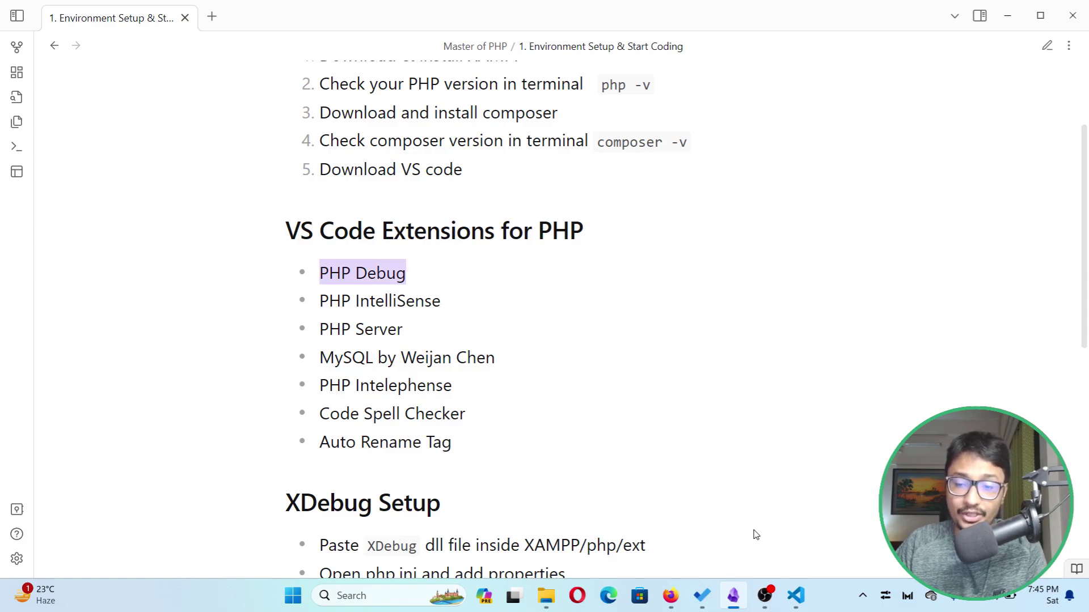
{"action": "left_click", "coordinate": [796, 595]}
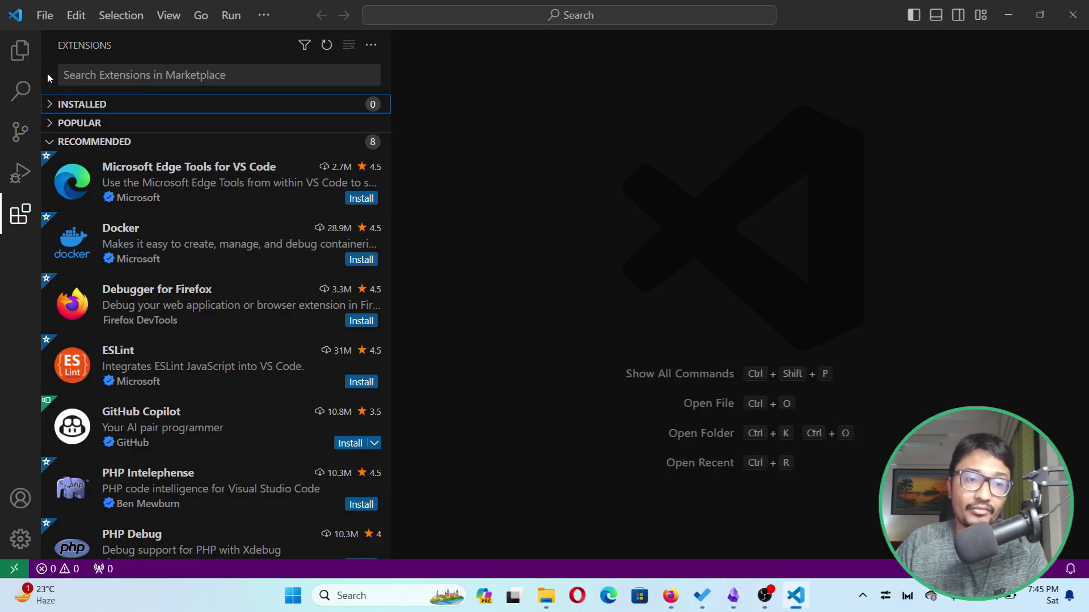
{"action": "left_click", "coordinate": [20, 50]}
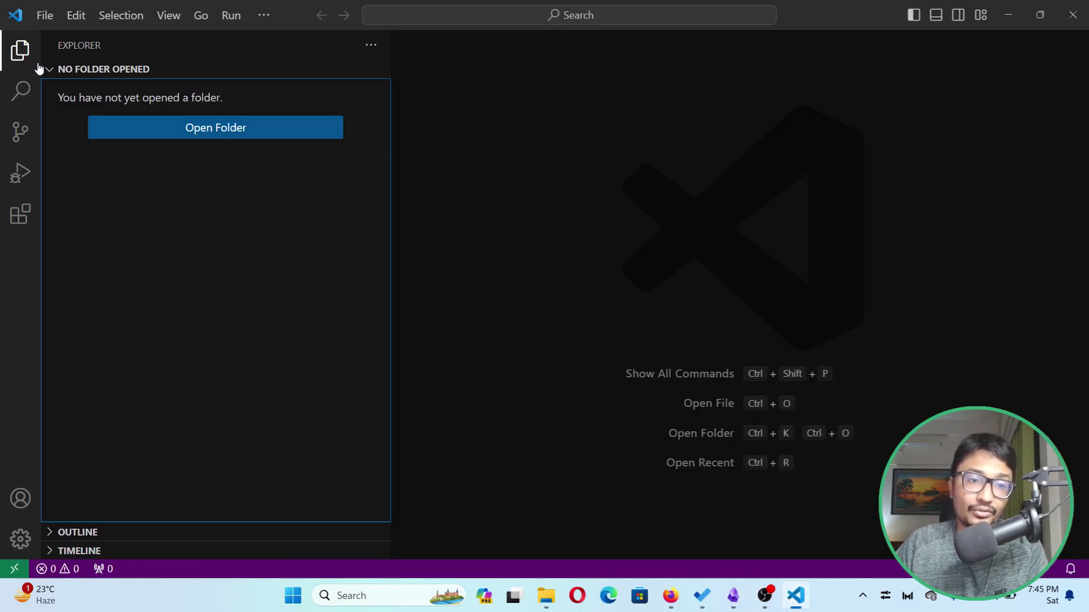
{"action": "left_click", "coordinate": [20, 214]}
{"action": "type", "text": "PHP Debug"}
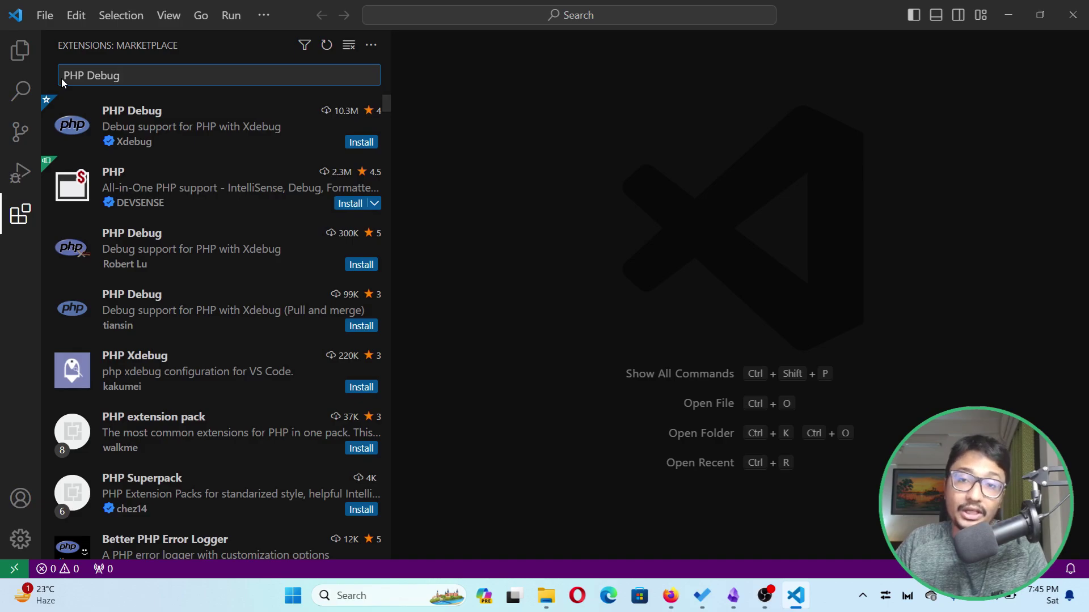
{"action": "left_click", "coordinate": [114, 125]}
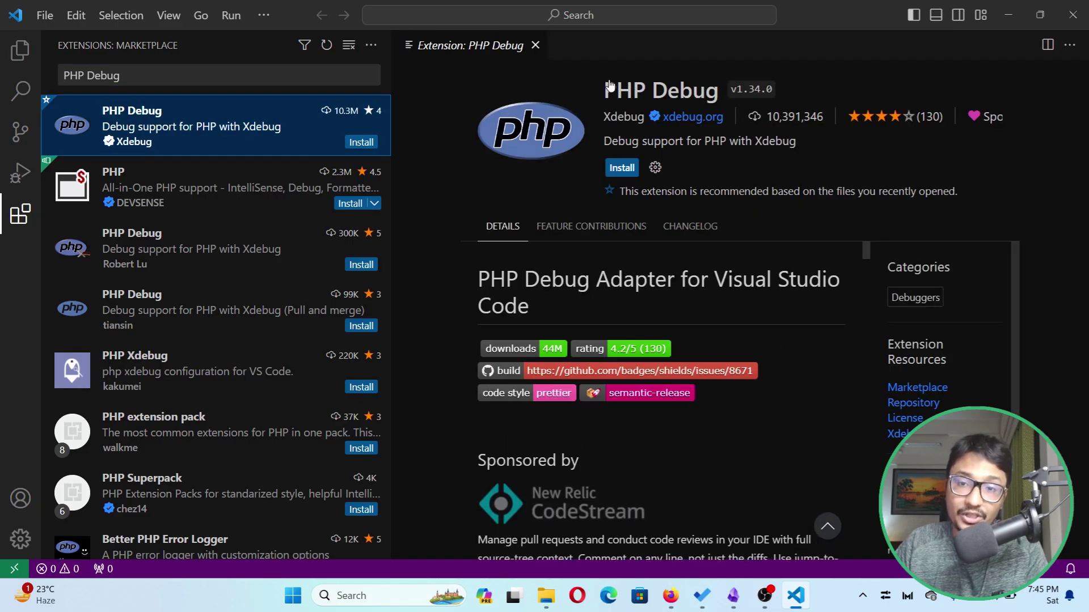
{"action": "left_click", "coordinate": [621, 168]}
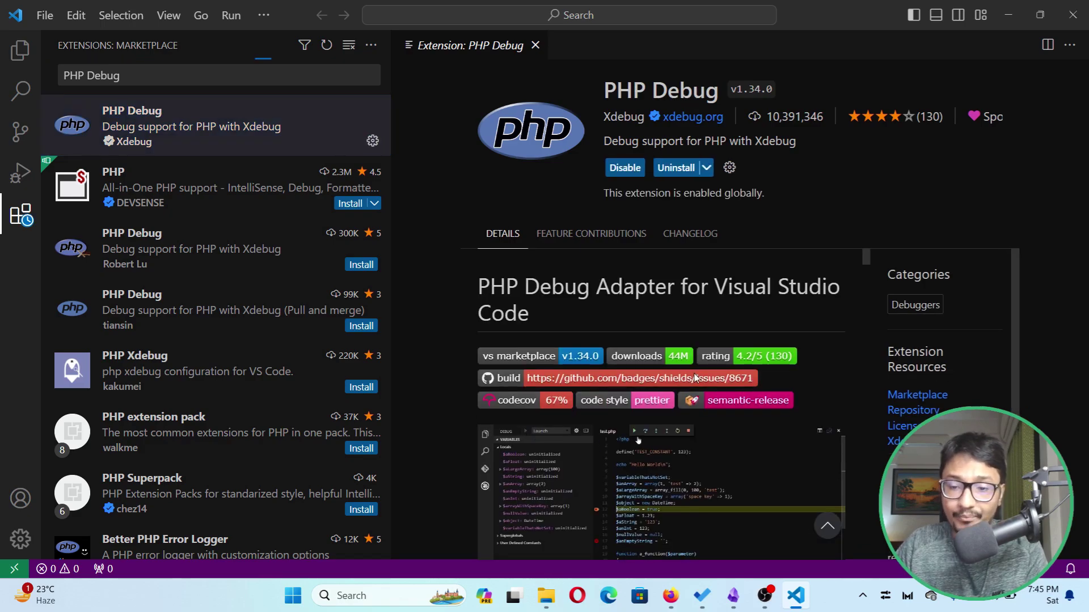
- Copy "PHP IntelliSense" from the Obsidian note, search for it in the VS Code marketplace, and install the extension with that exact name
{"action": "left_click", "coordinate": [733, 596]}
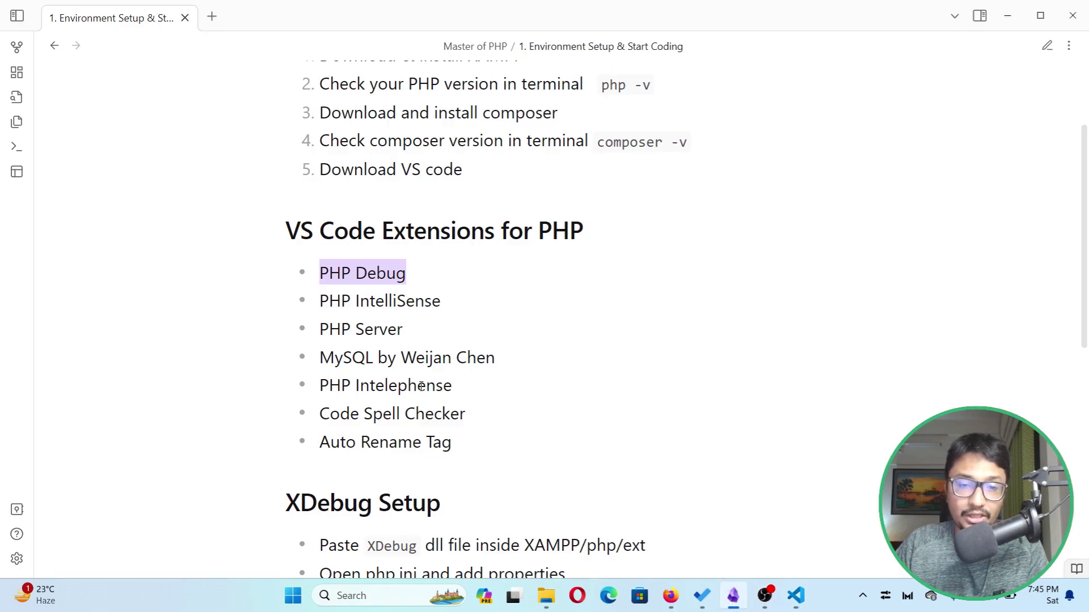
{"action": "left_click_drag", "start_coordinate": [441, 302], "coordinate": [320, 304]}
{"action": "key", "text": "ctrl+c"}
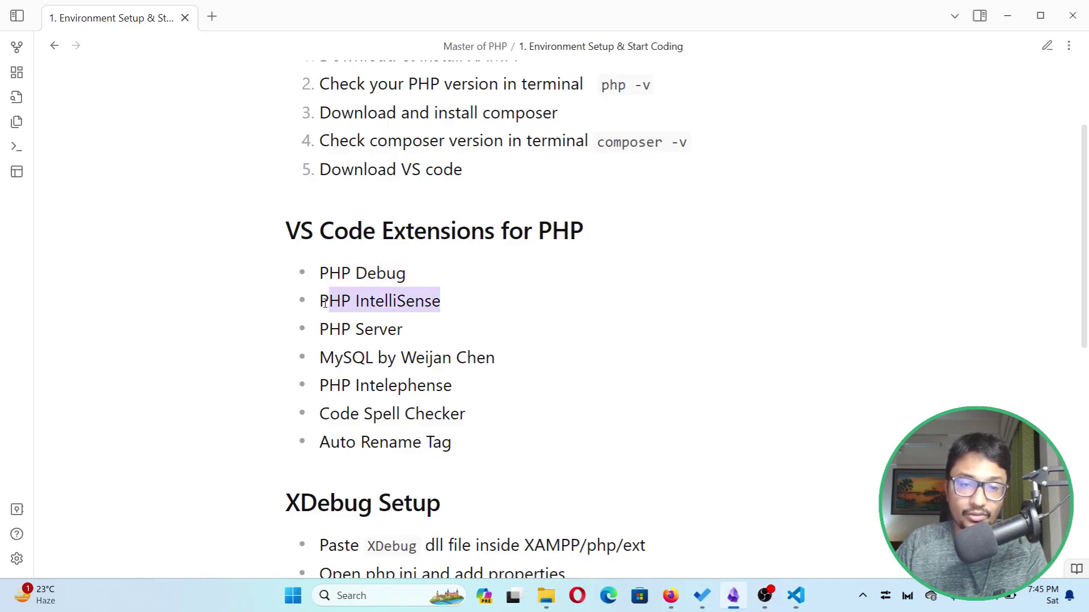
{"action": "left_click", "coordinate": [1007, 15]}
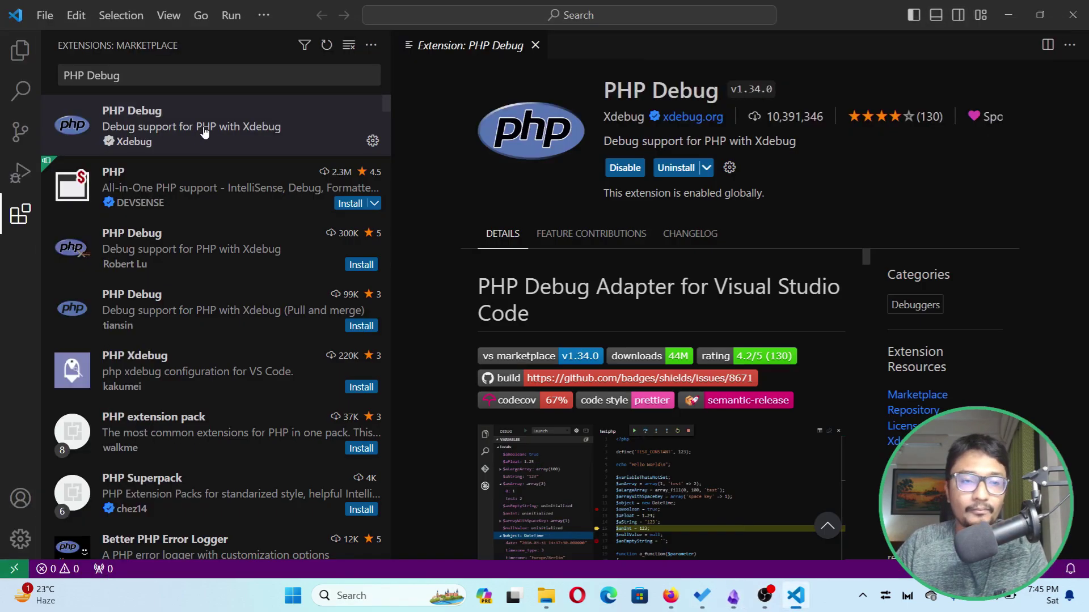
{"action": "left_click", "coordinate": [170, 79]}
{"action": "key", "text": "ctrl+a"}
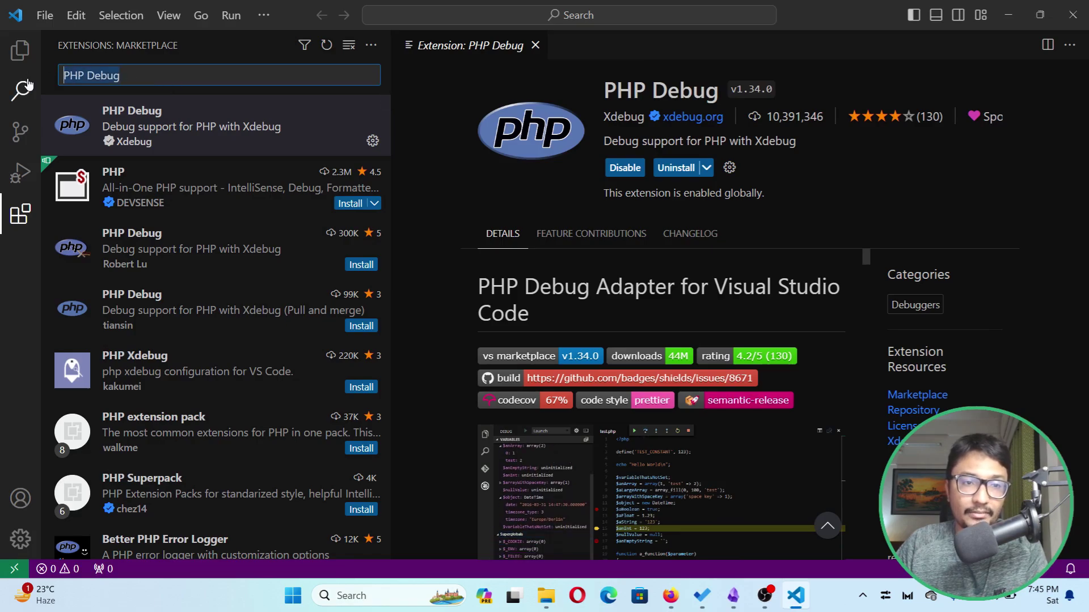
{"action": "key", "text": "ctrl+v"}
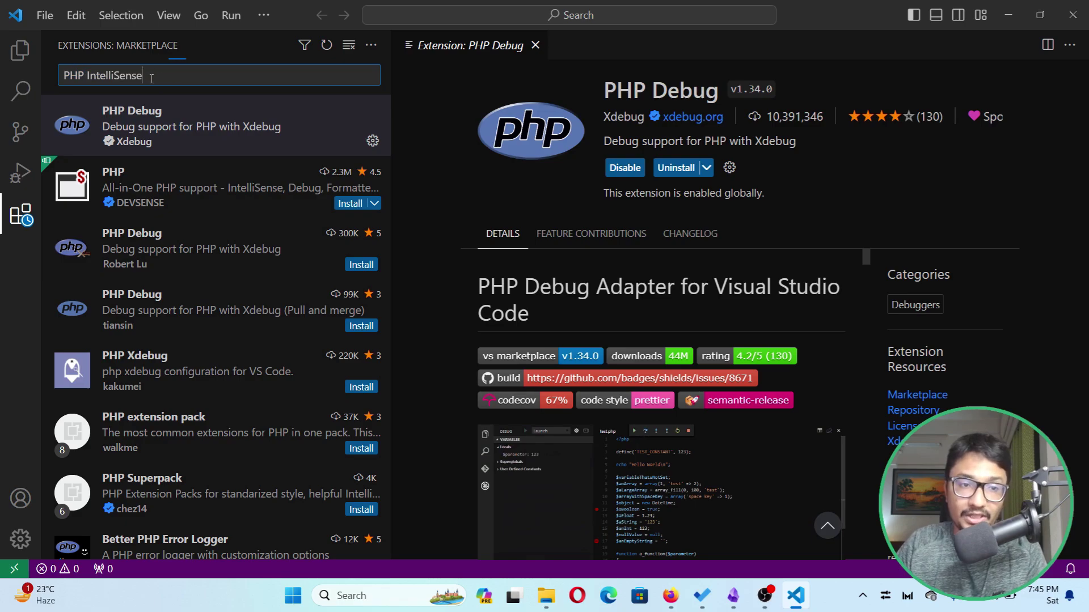
{"action": "left_click", "coordinate": [174, 131]}
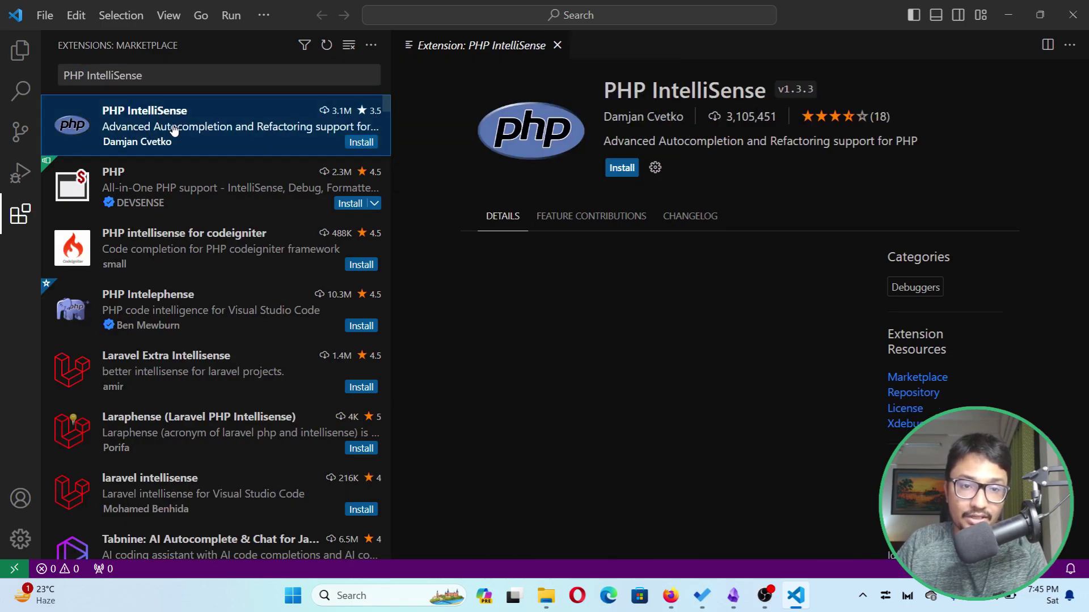
{"action": "left_click", "coordinate": [621, 167]}
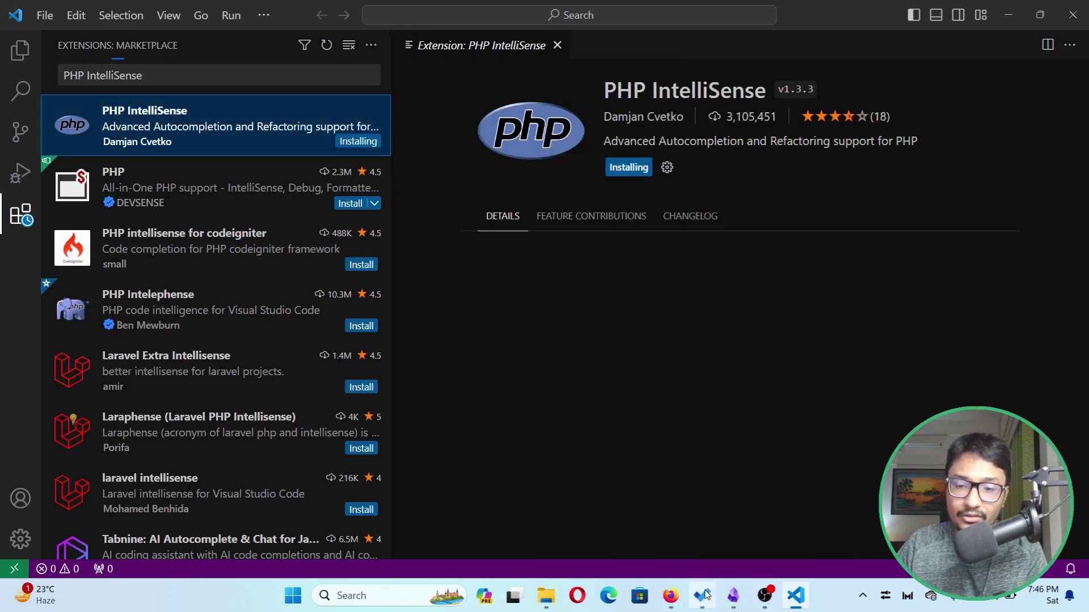
- Copy "PHP Server" from the Obsidian note, search for it in the VS Code marketplace, and install the extension published by brapifra
{"action": "left_click", "coordinate": [733, 595]}
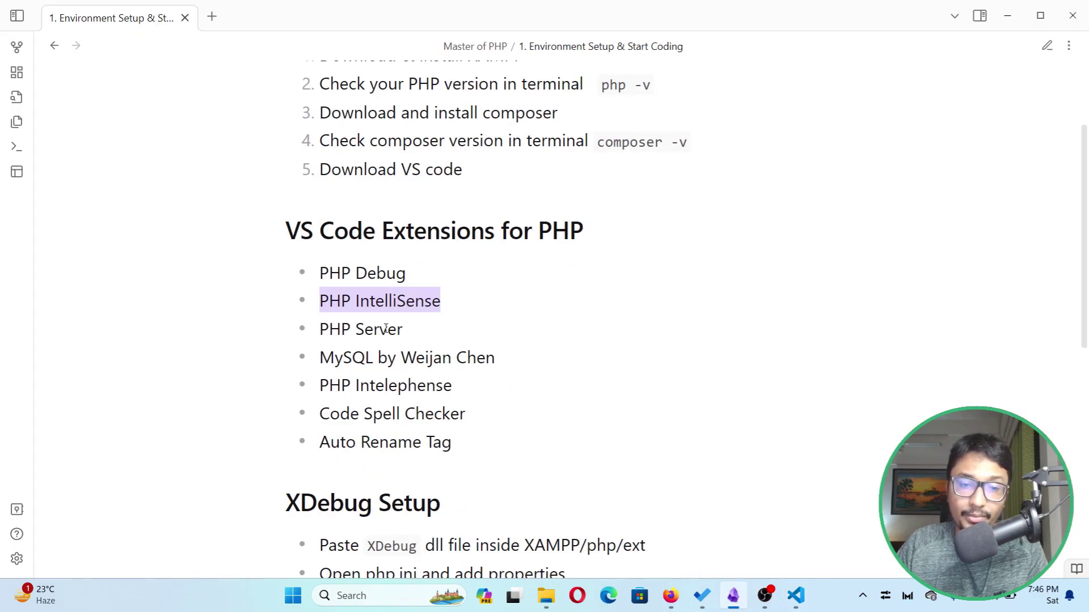
{"action": "left_click_drag", "start_coordinate": [407, 334], "coordinate": [321, 335]}
{"action": "key", "text": "ctrl+c"}
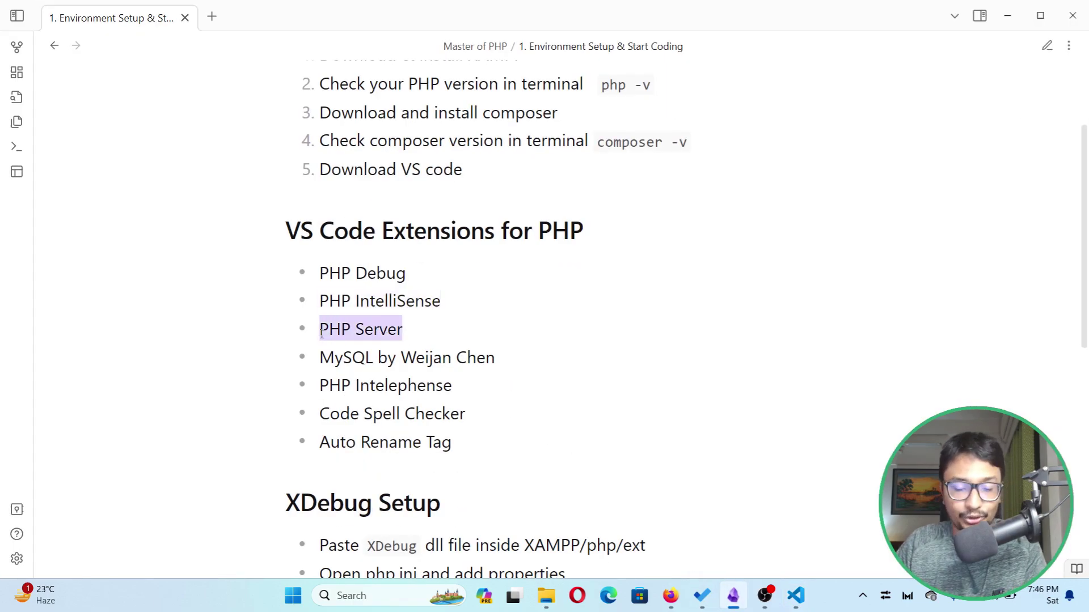
{"action": "left_click", "coordinate": [1018, 9]}
{"action": "key", "text": "ctrl+v"}
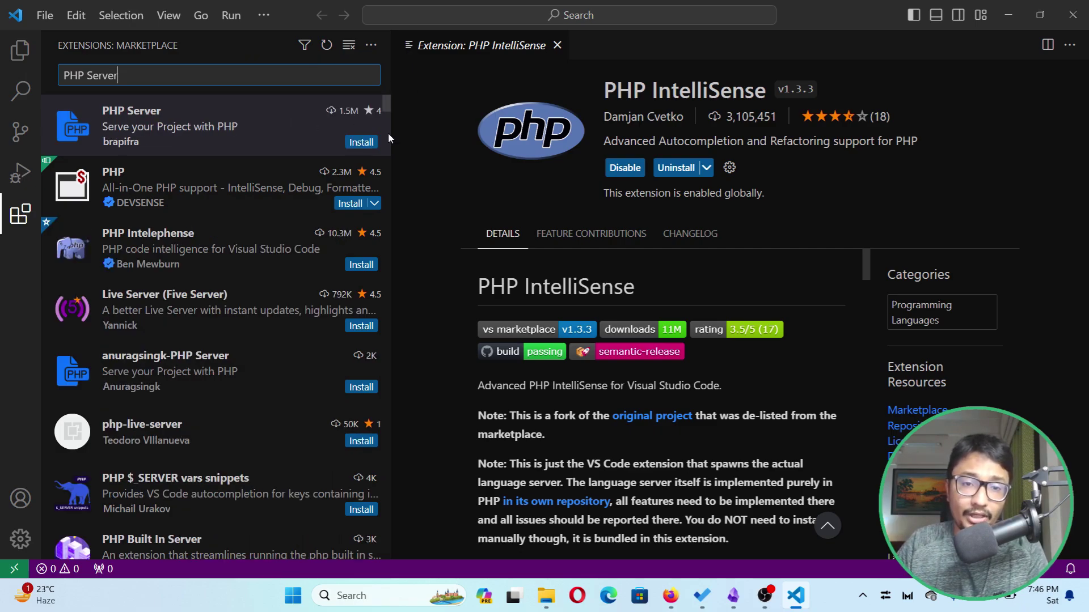
{"action": "left_click", "coordinate": [362, 142]}
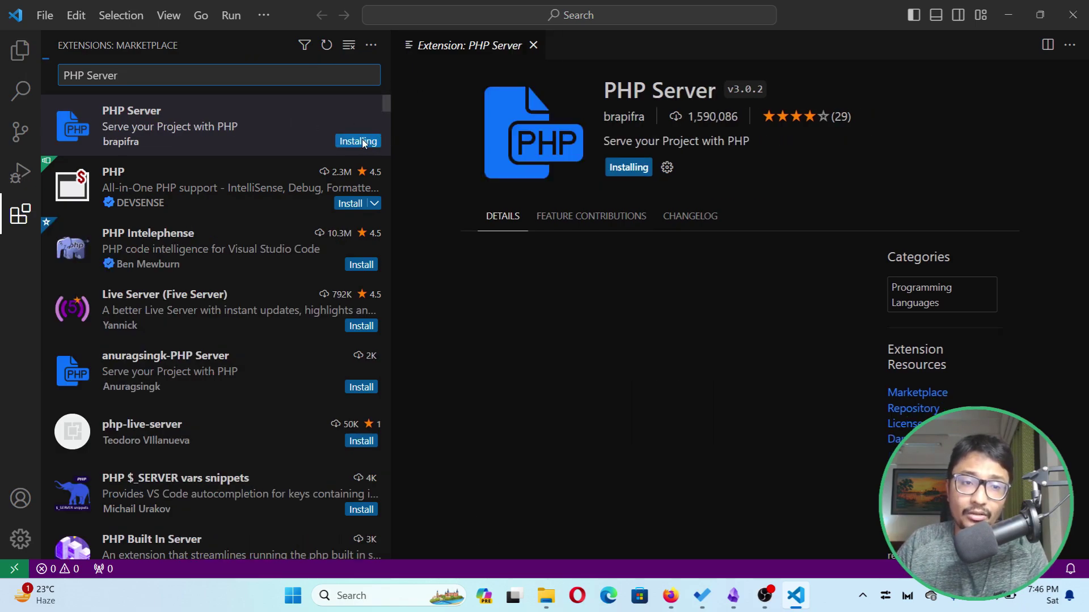
- Take the name "MySQL" from the Obsidian note, search for it in the VS Code marketplace, and install the database manager by the note's publisher
{"action": "left_click", "coordinate": [733, 595]}
{"action": "double_click", "coordinate": [345, 356]}
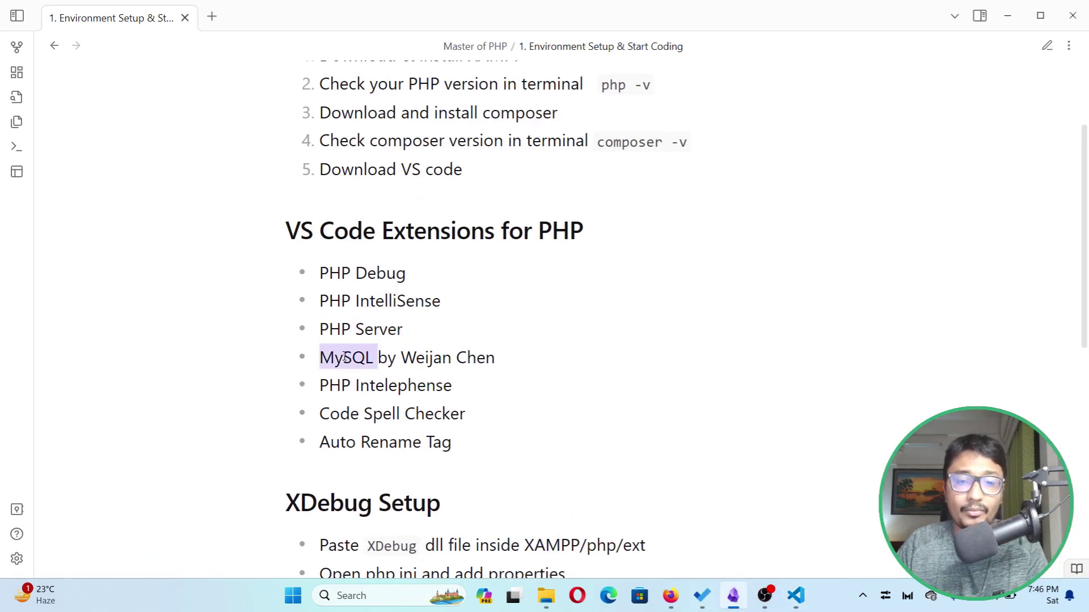
{"action": "left_click", "coordinate": [1008, 9]}
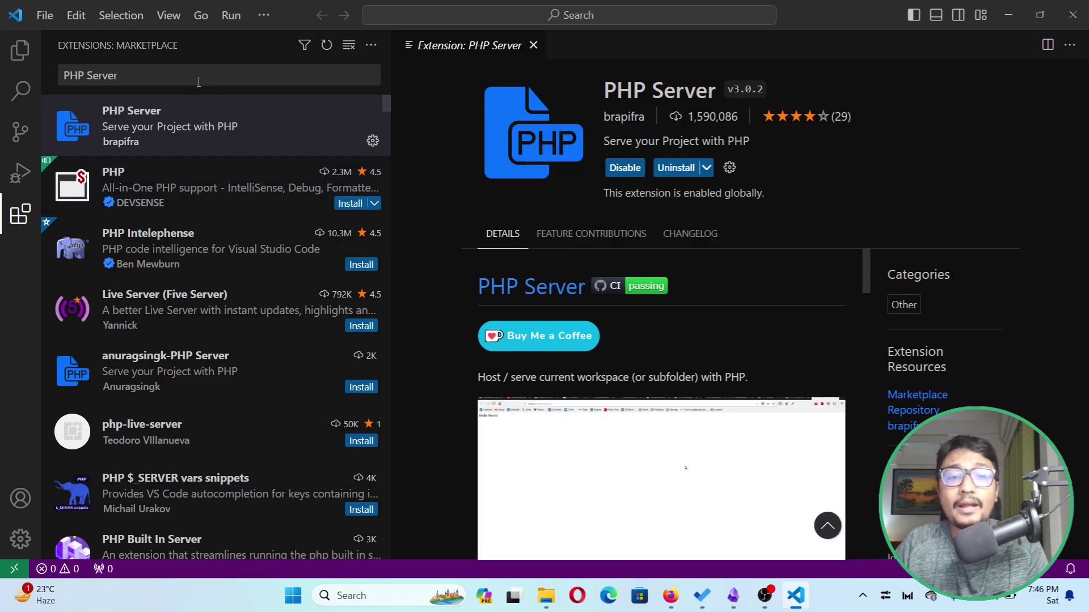
{"action": "left_click_drag", "start_coordinate": [117, 75], "coordinate": [50, 72]}
{"action": "type", "text": "MySQL"}
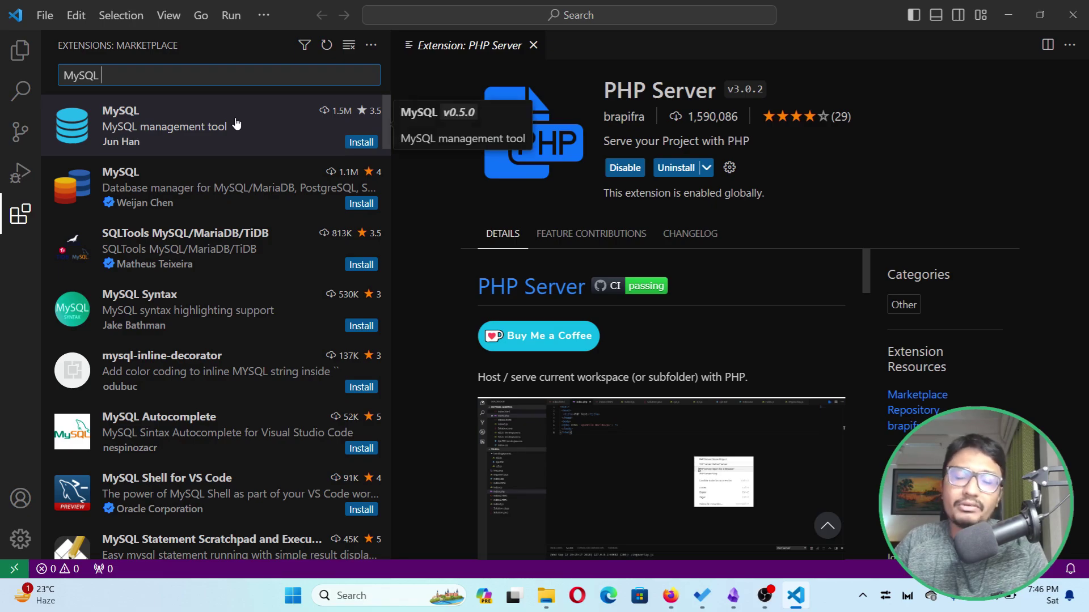
{"action": "scroll", "coordinate": [231, 204], "scroll_direction": "down", "scroll_amount": 5}
{"action": "scroll", "coordinate": [231, 238], "scroll_direction": "up", "scroll_amount": 5}
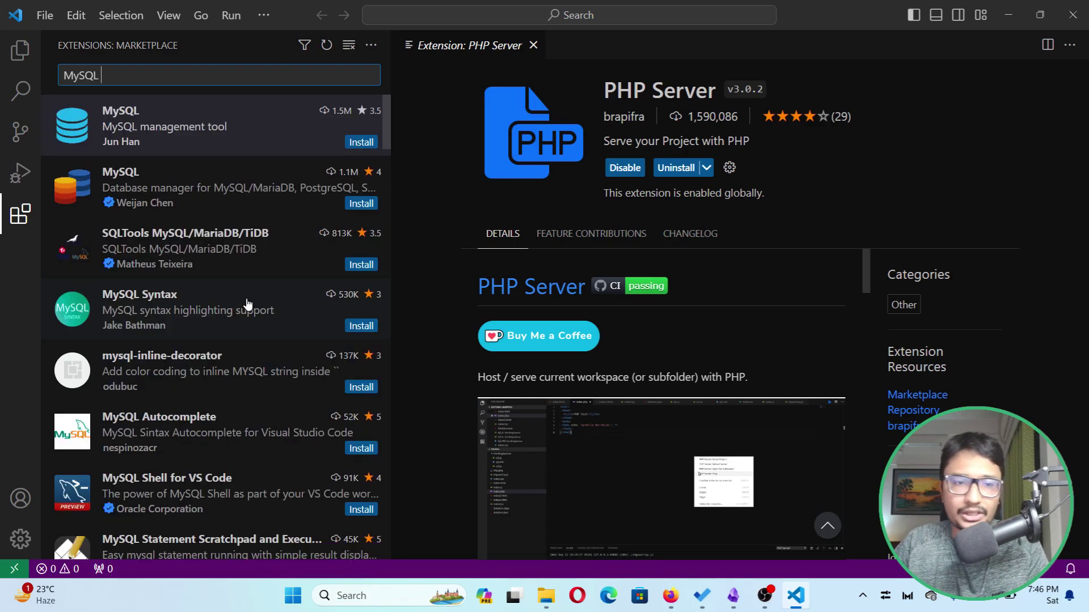
{"action": "left_click", "coordinate": [207, 190]}
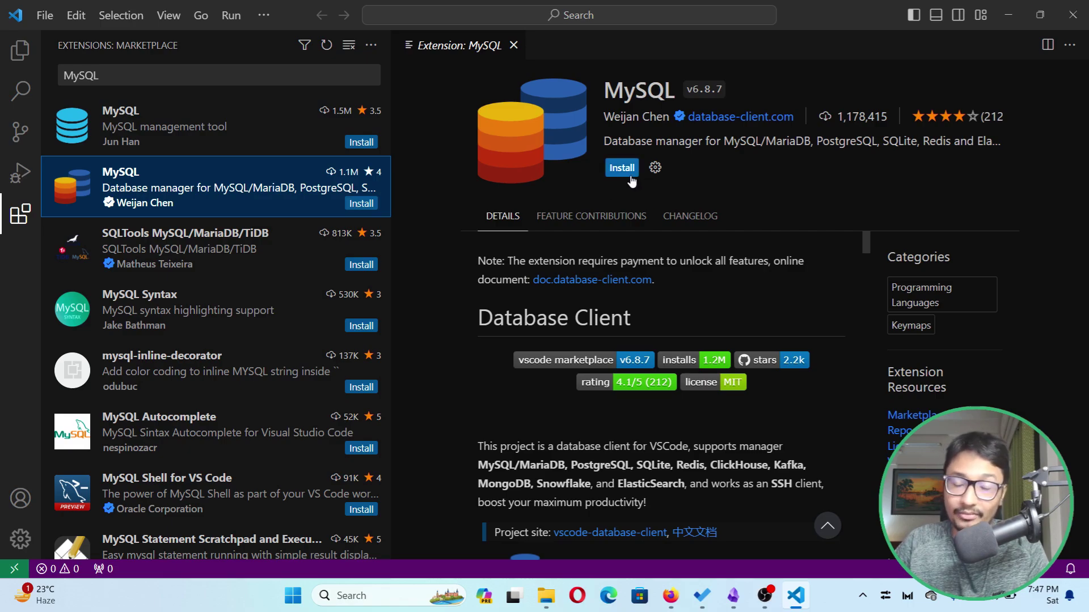
{"action": "left_click", "coordinate": [614, 170]}
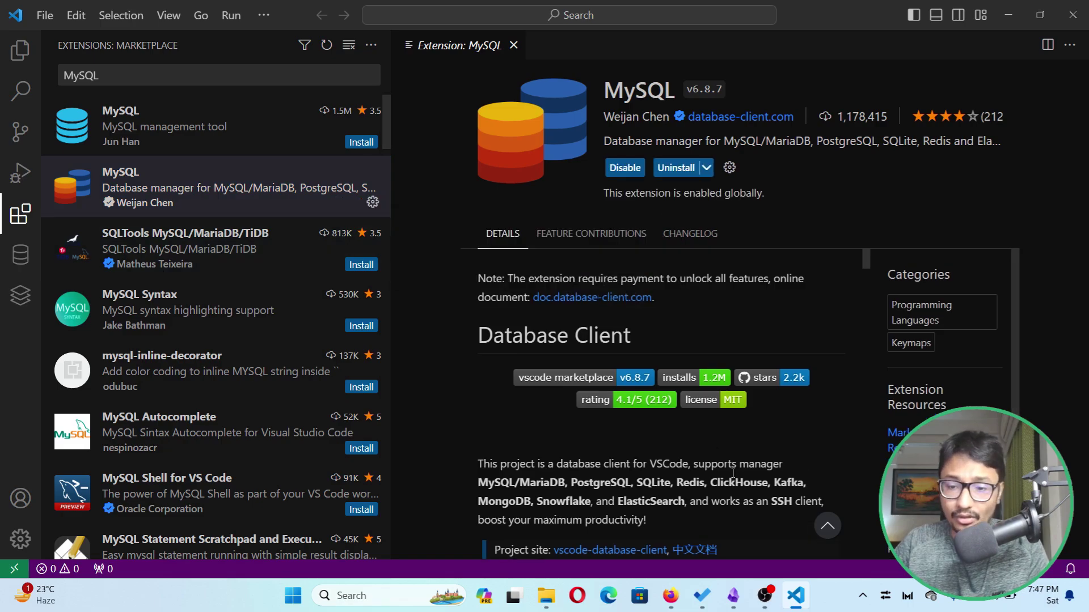
- Copy "PHP Intelephense" from the Obsidian note, search for it in the VS Code marketplace, and install the extension with that exact name
{"action": "left_click", "coordinate": [730, 600]}
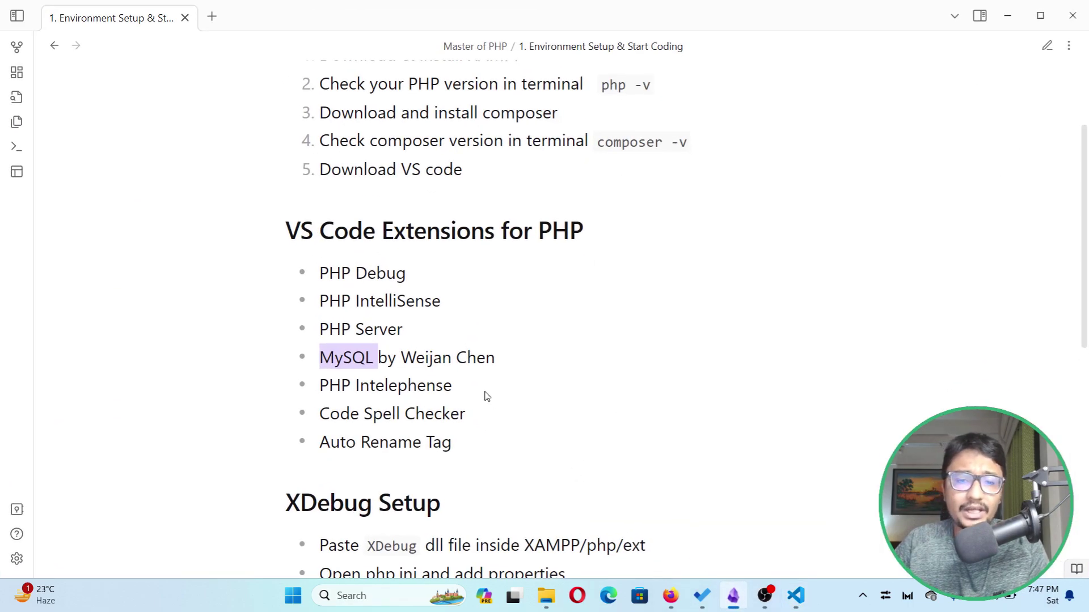
{"action": "left_click_drag", "start_coordinate": [469, 393], "coordinate": [321, 383]}
{"action": "key", "text": "ctrl+c"}
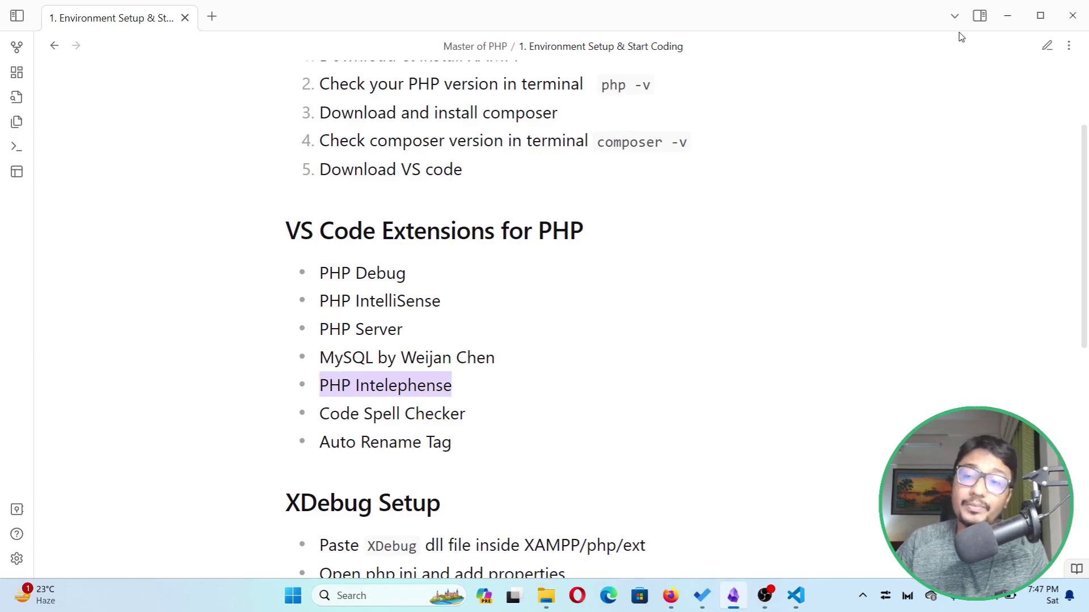
{"action": "left_click", "coordinate": [1007, 15]}
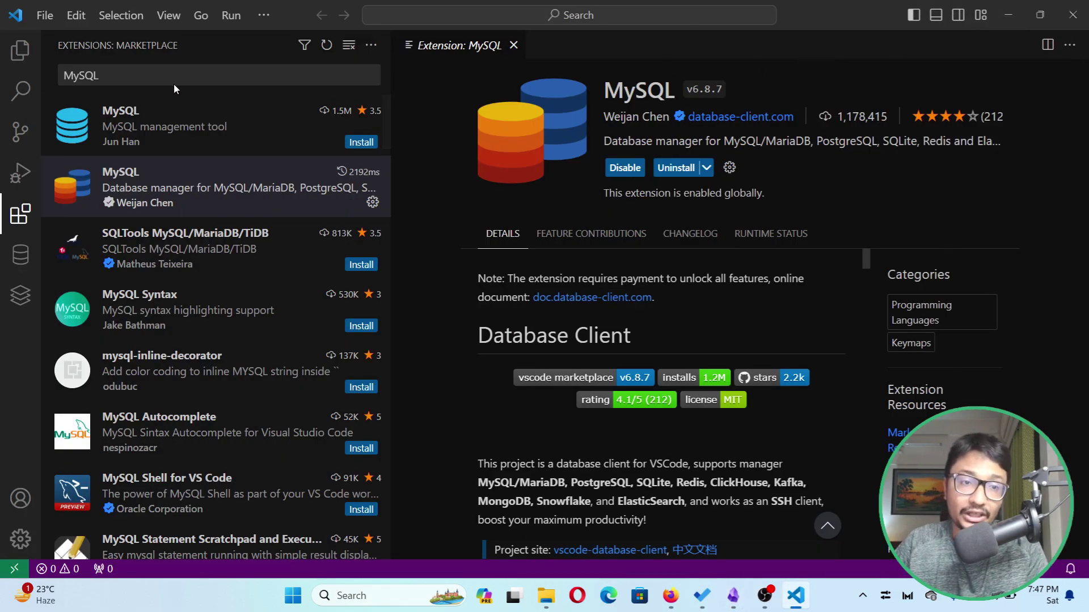
{"action": "left_click", "coordinate": [174, 83]}
{"action": "key", "text": "ctrl+a"}
{"action": "key", "text": "ctrl+v"}
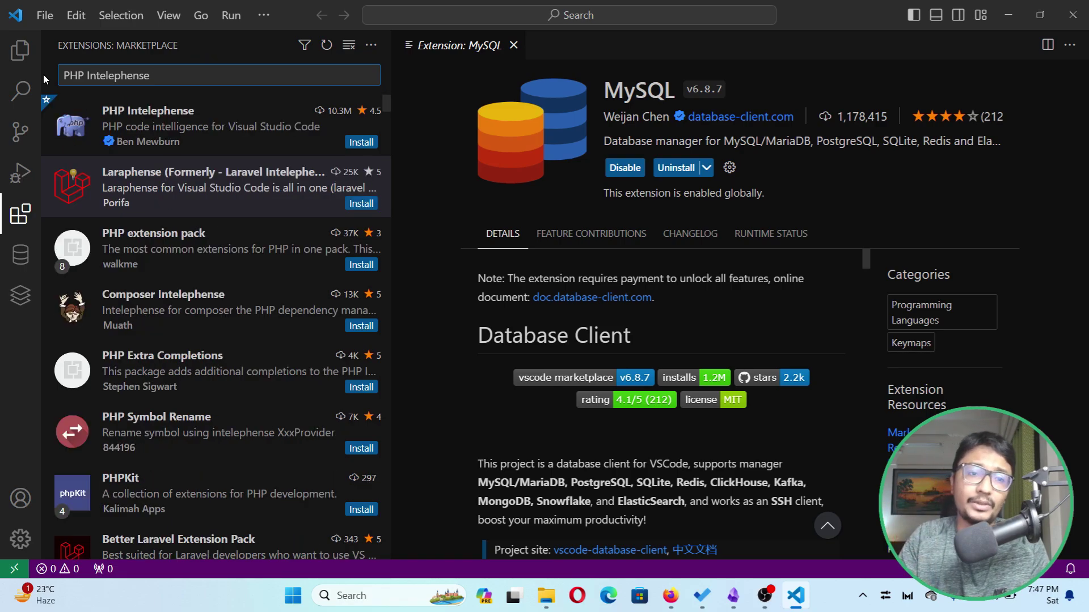
{"action": "left_click", "coordinate": [193, 121]}
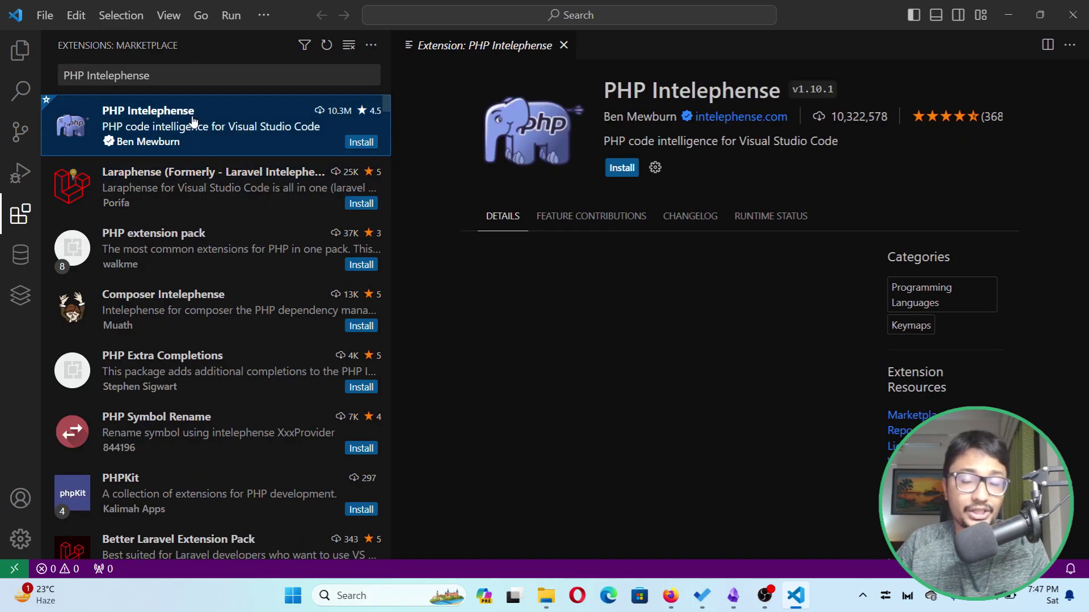
{"action": "left_click", "coordinate": [611, 168]}
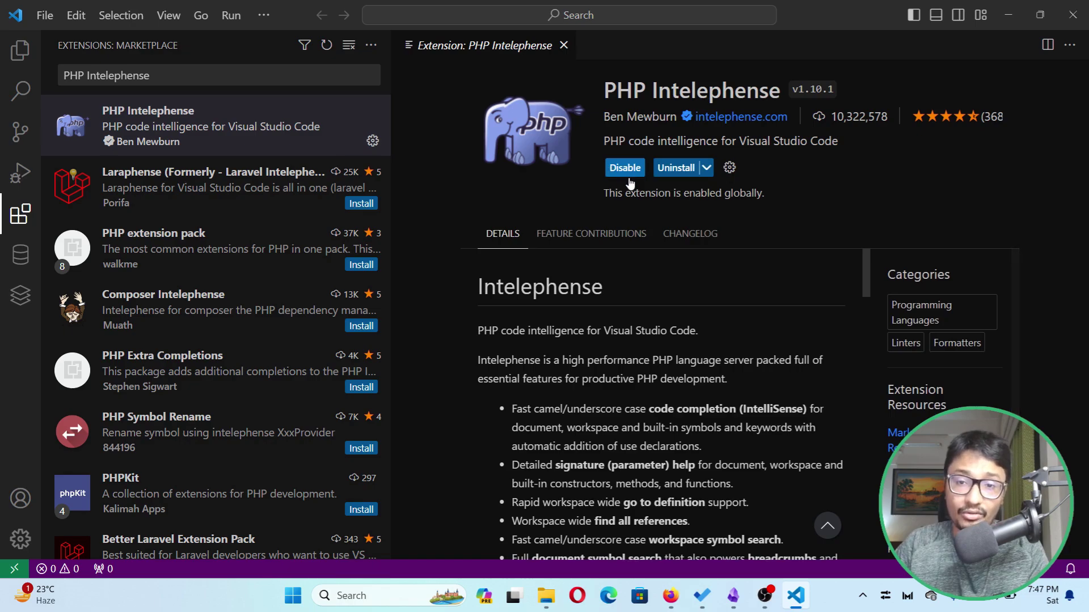
- Copy "Code Spell Checker" from the Obsidian note, search for it in the VS Code marketplace, and install the main Street Side Software extension
{"action": "left_click", "coordinate": [733, 596]}
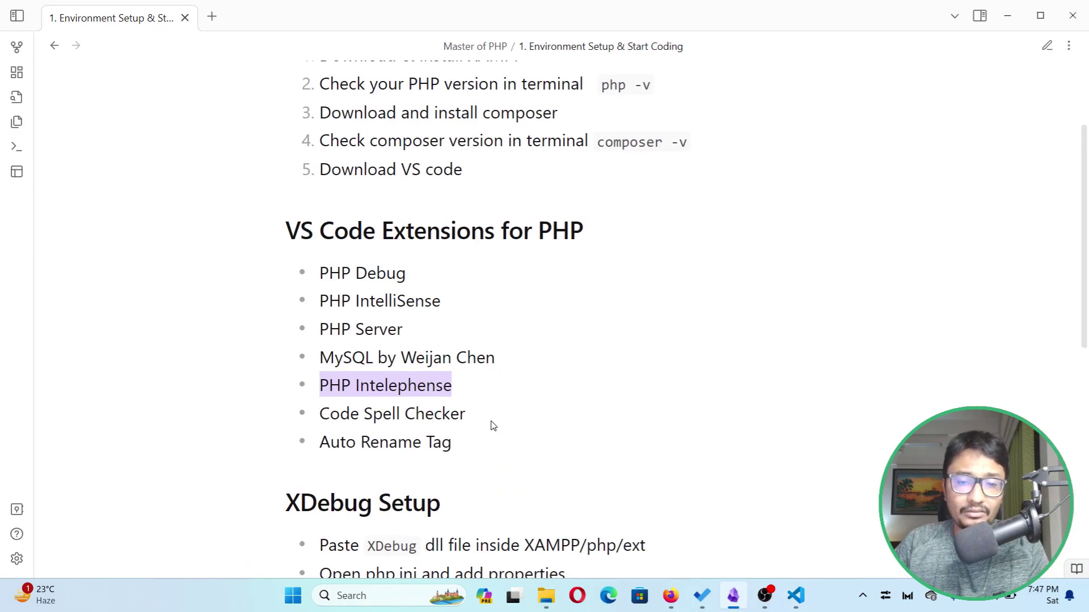
{"action": "left_click_drag", "start_coordinate": [466, 416], "coordinate": [324, 420]}
{"action": "key", "text": "ctrl+c"}
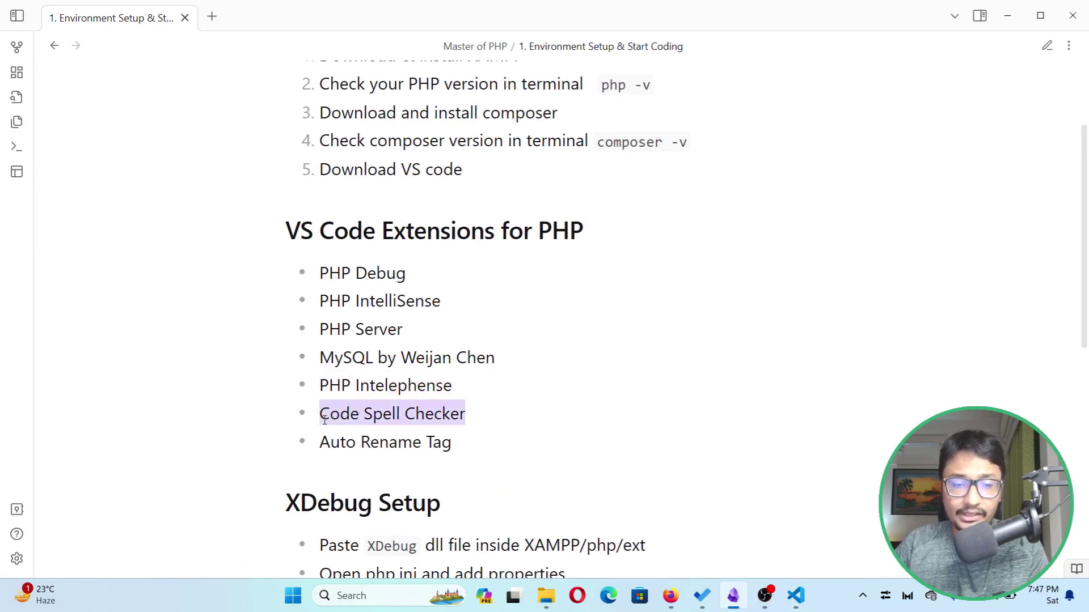
{"action": "left_click", "coordinate": [999, 8]}
{"action": "left_click", "coordinate": [188, 80]}
{"action": "key", "text": "ctrl+a"}
{"action": "key", "text": "ctrl+v"}
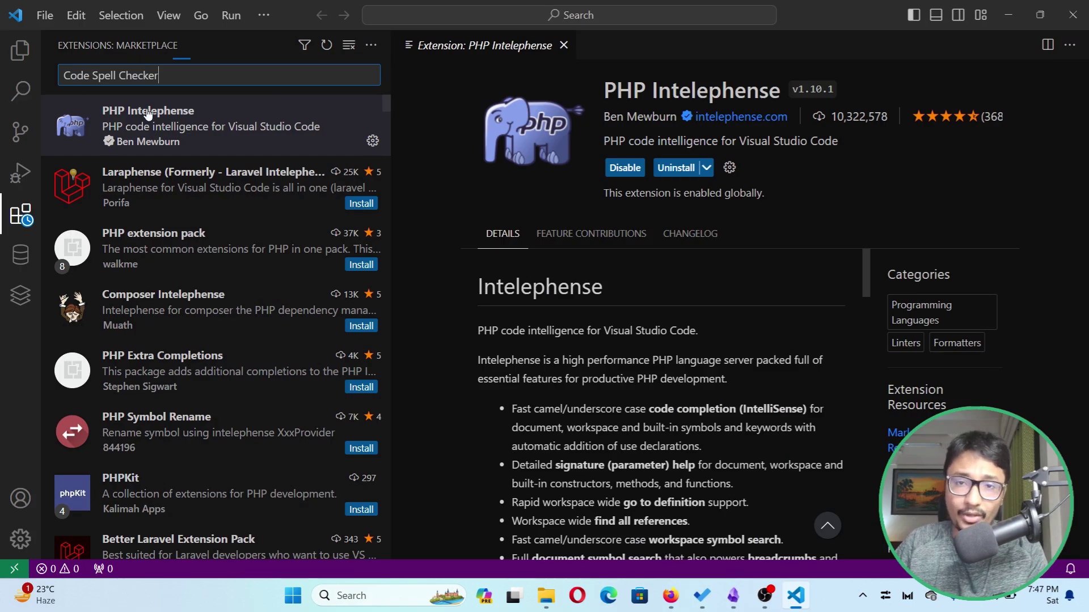
{"action": "left_click", "coordinate": [185, 118]}
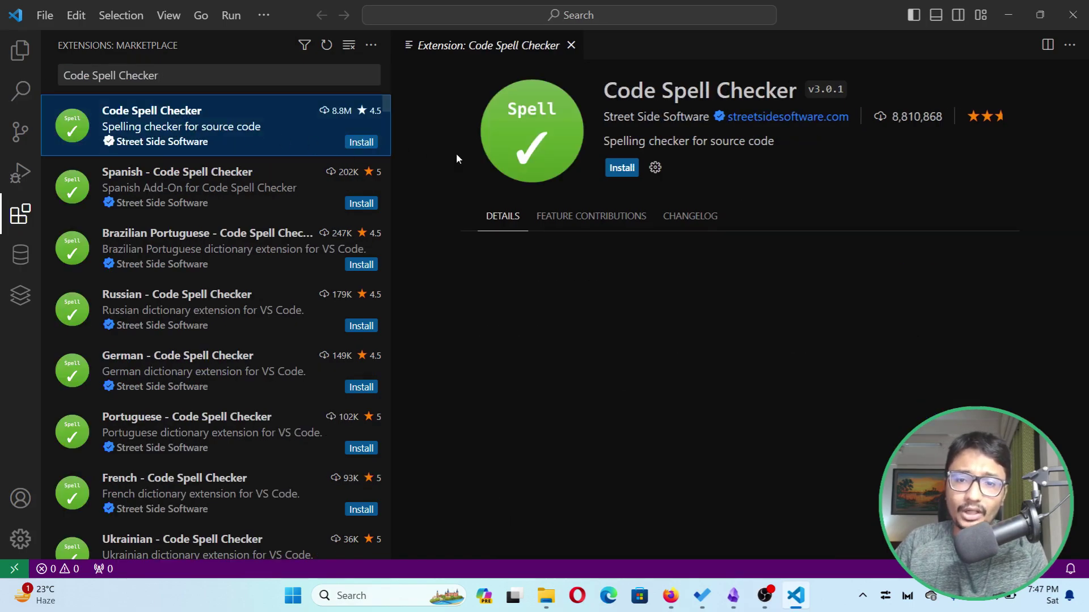
{"action": "left_click", "coordinate": [609, 166]}
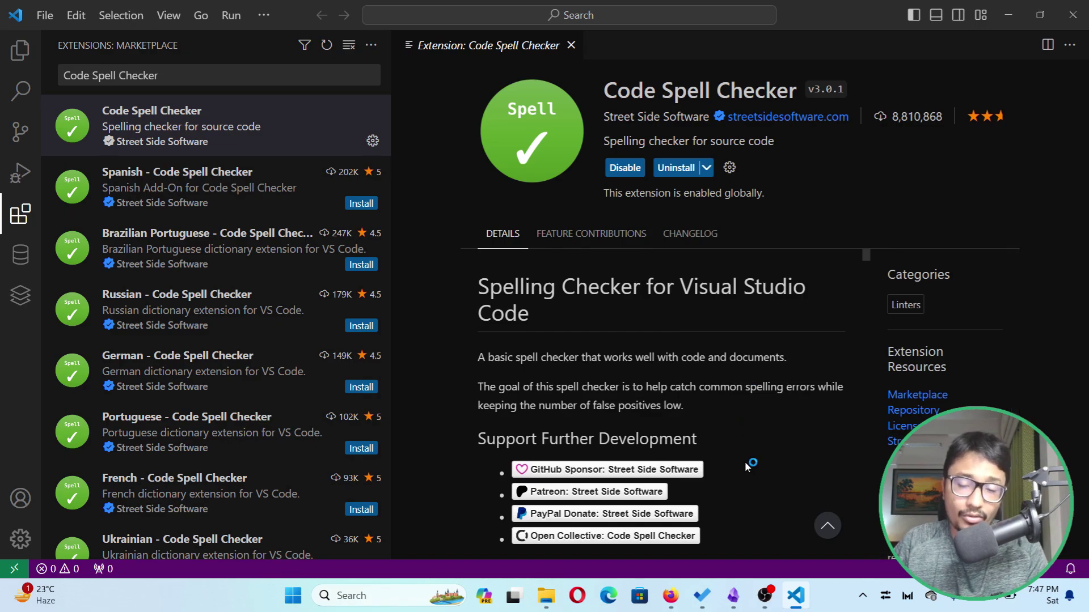
- Copy "Auto Rename Tag" from the Obsidian note, search for it in the VS Code marketplace, and install the most-downloaded extension of that name
{"action": "left_click", "coordinate": [741, 590]}
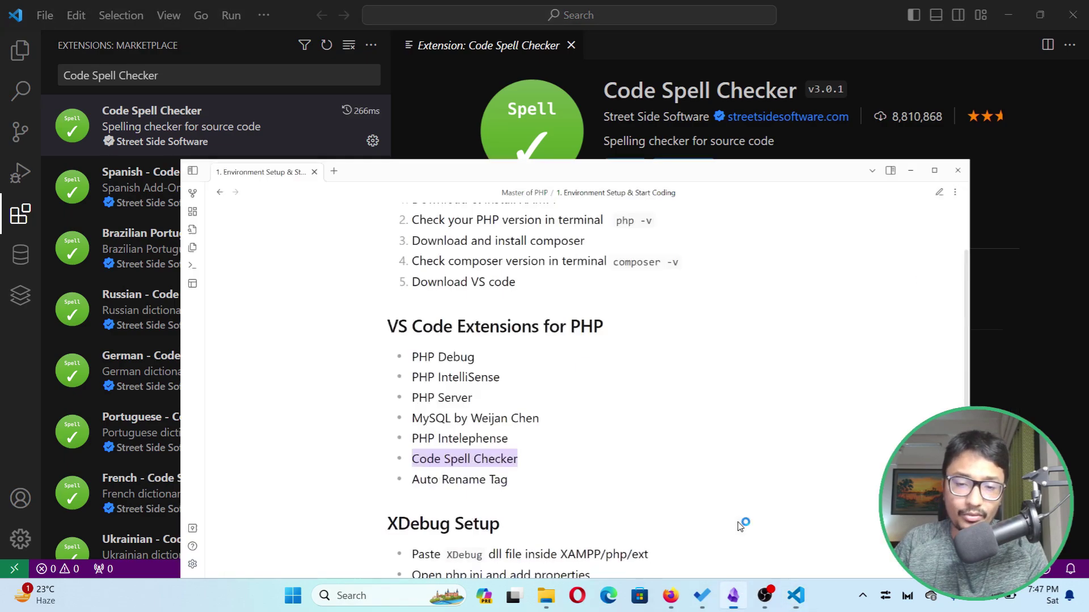
{"action": "left_click_drag", "start_coordinate": [330, 445], "coordinate": [463, 444]}
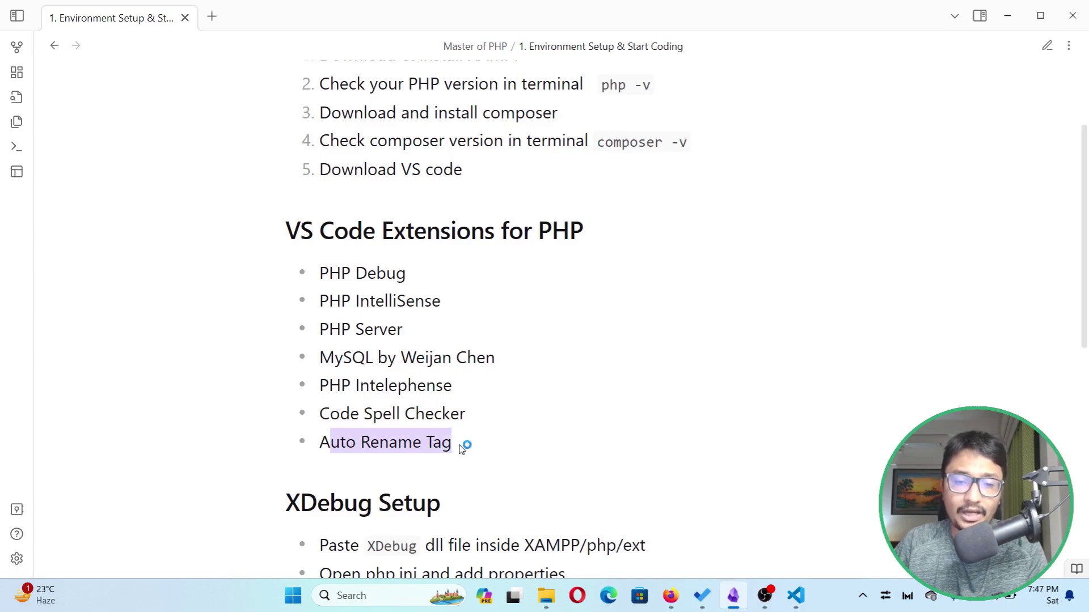
{"action": "left_click", "coordinate": [379, 442]}
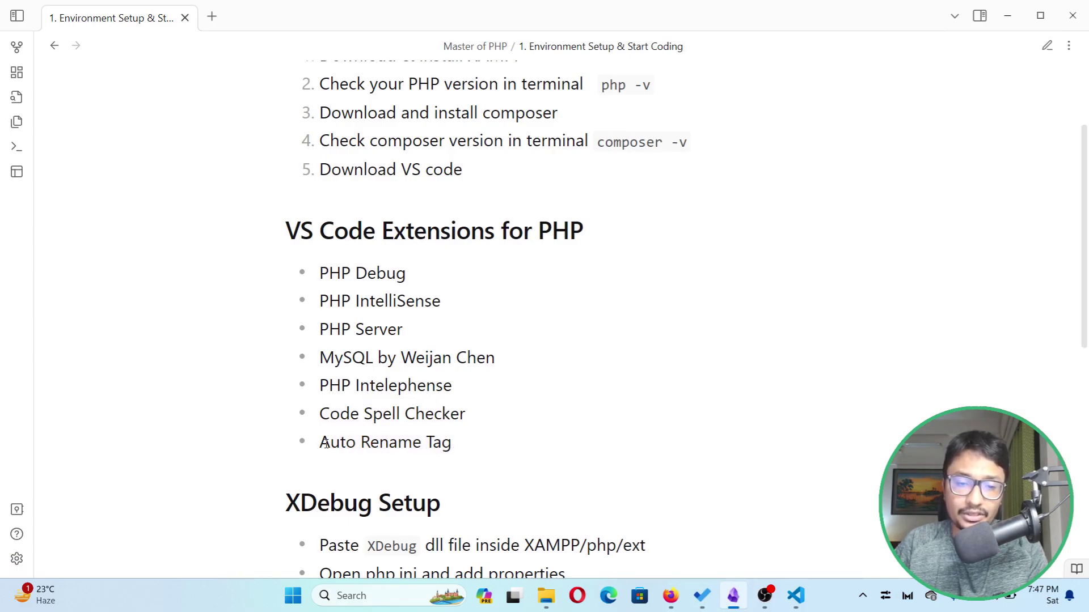
{"action": "left_click_drag", "start_coordinate": [324, 443], "coordinate": [520, 418]}
{"action": "key", "text": "ctrl+c"}
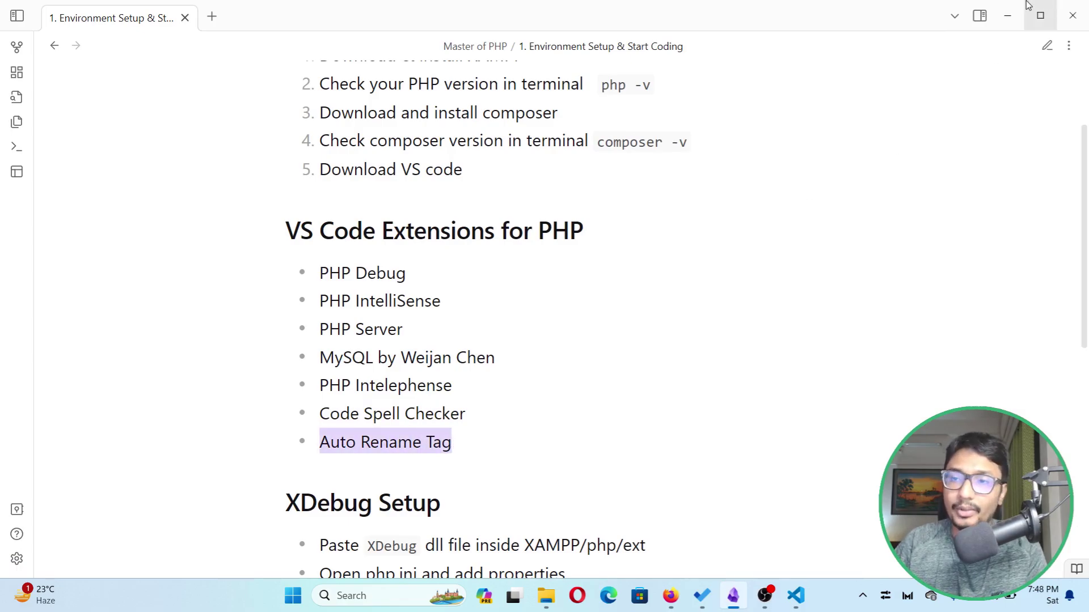
{"action": "left_click", "coordinate": [1007, 15]}
{"action": "key", "text": "ctrl+a"}
{"action": "key", "text": "ctrl+v"}
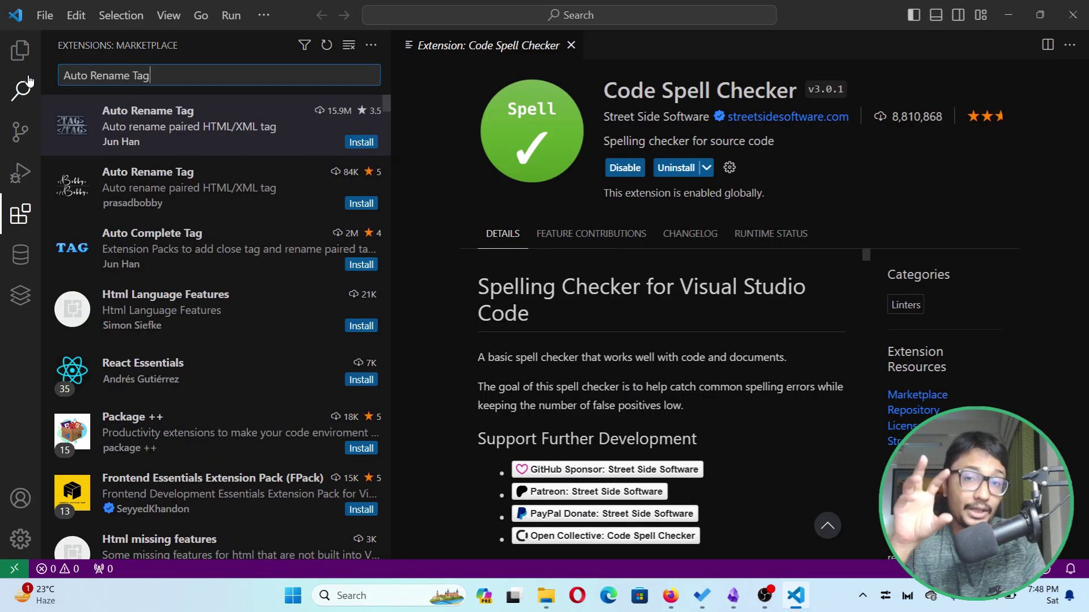
{"action": "left_click", "coordinate": [361, 142]}
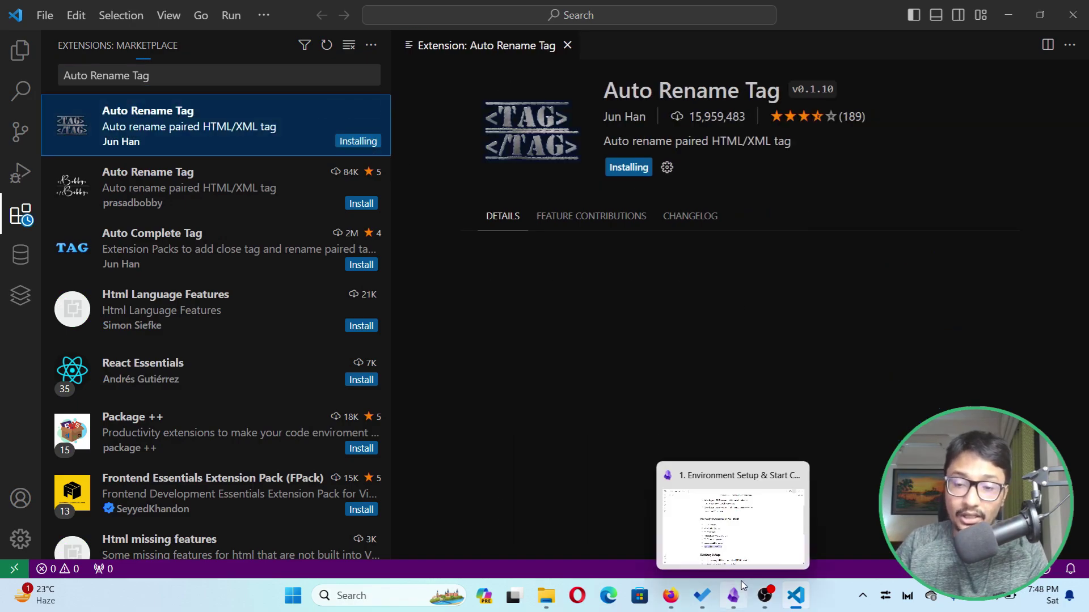
{"action": "left_click", "coordinate": [733, 595]}
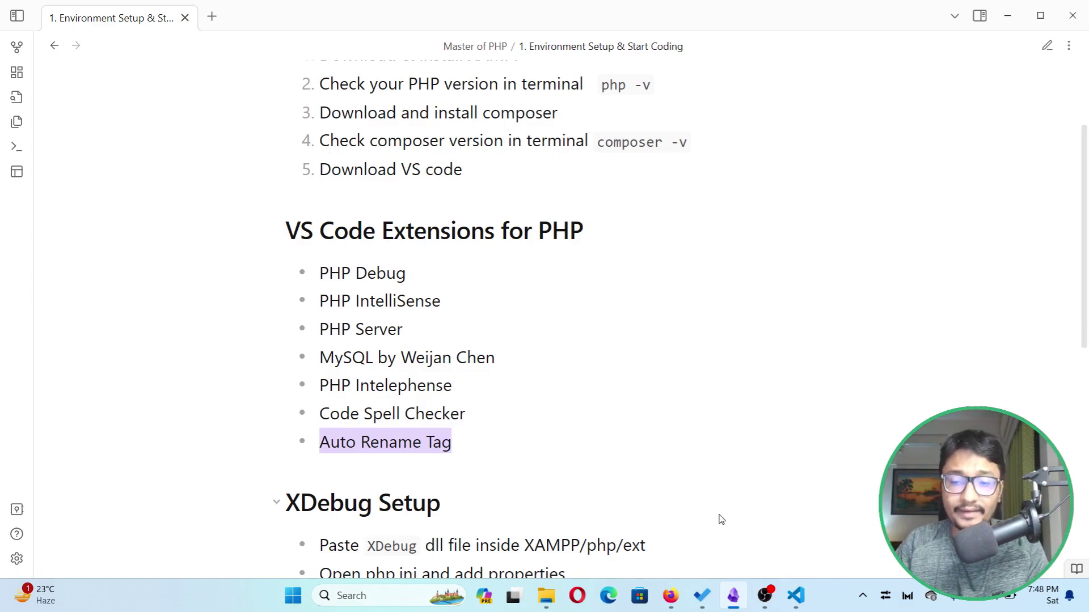
{"action": "left_click", "coordinate": [796, 595]}
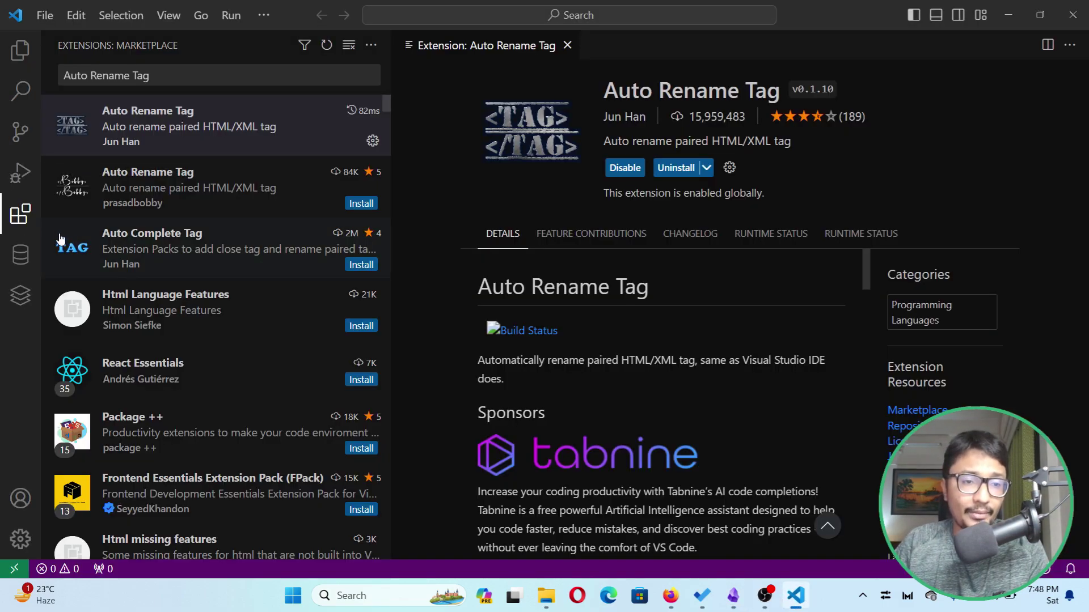
{"action": "left_click", "coordinate": [21, 224]}
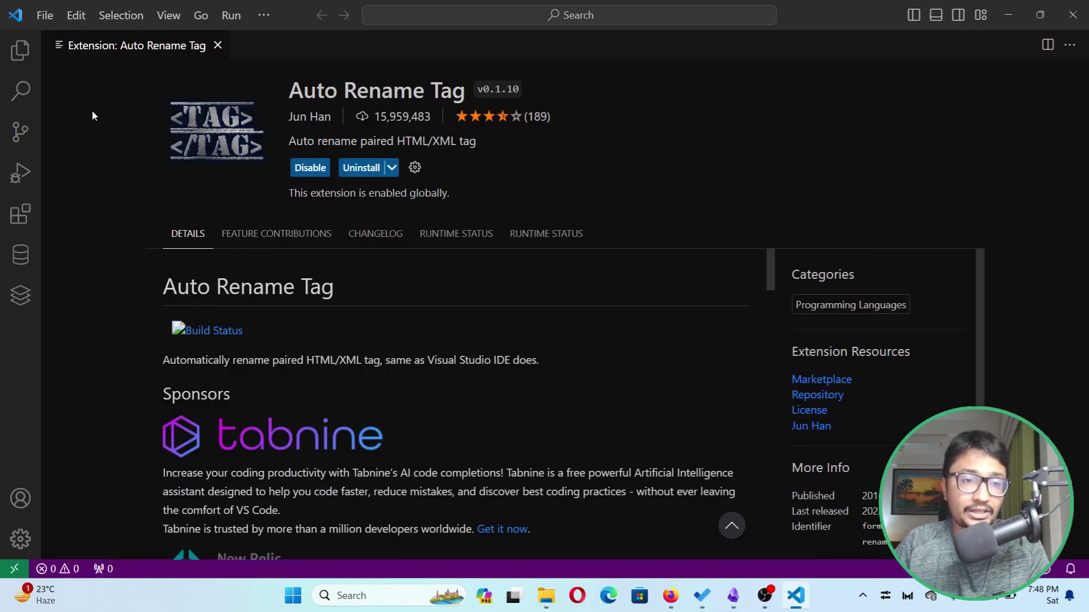
{"action": "left_click", "coordinate": [21, 50]}
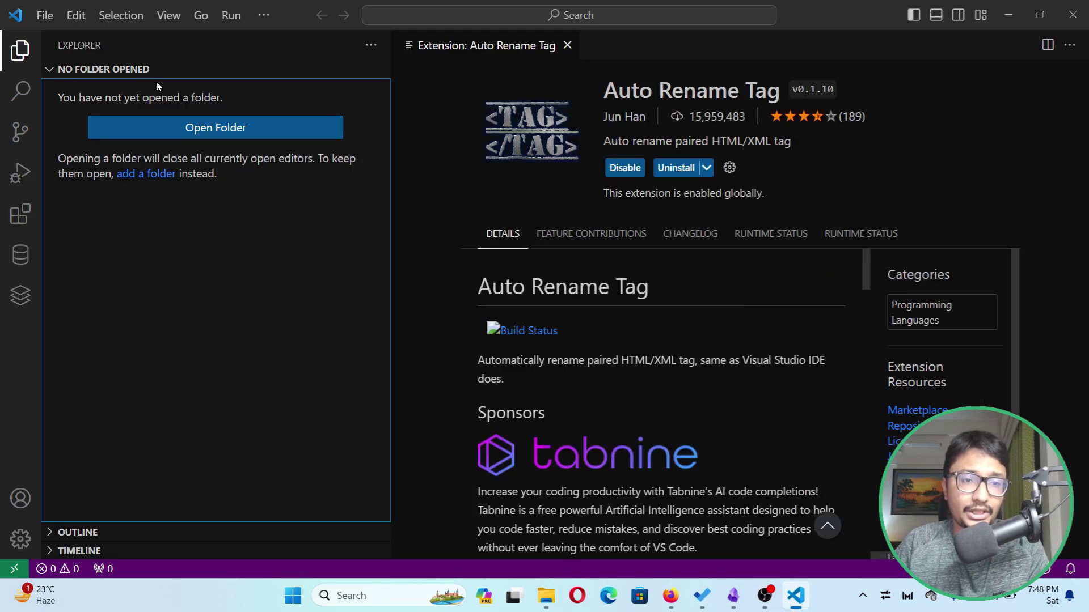
- Clear the extension search, expand and enlarge the list of installed extensions, and check it for every extension named in the note
{"action": "left_click", "coordinate": [21, 215]}
{"action": "triple_click", "coordinate": [187, 82]}
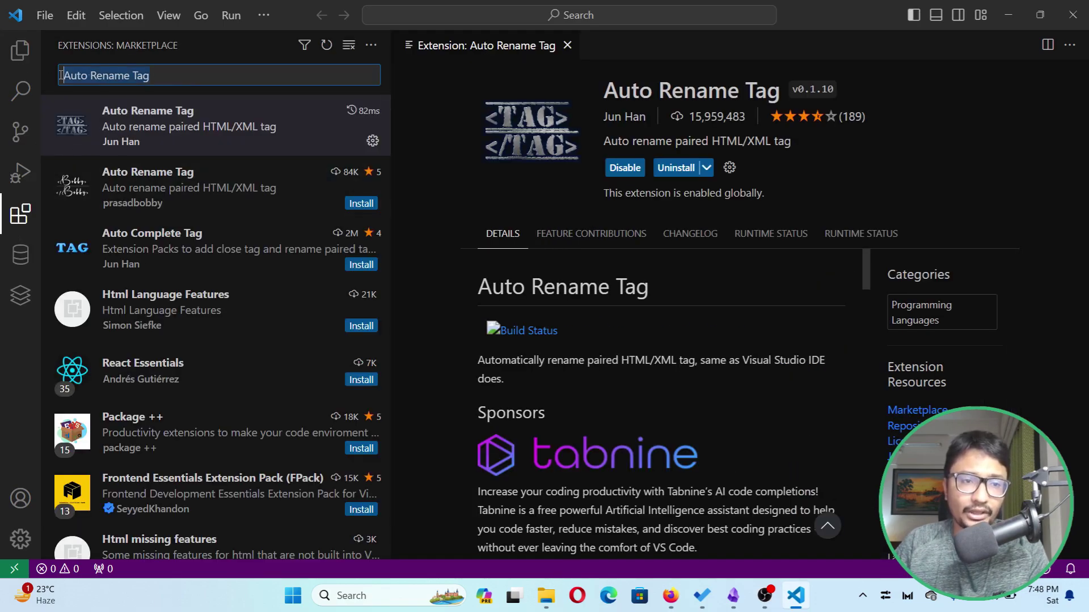
{"action": "key", "text": "BackSpace"}
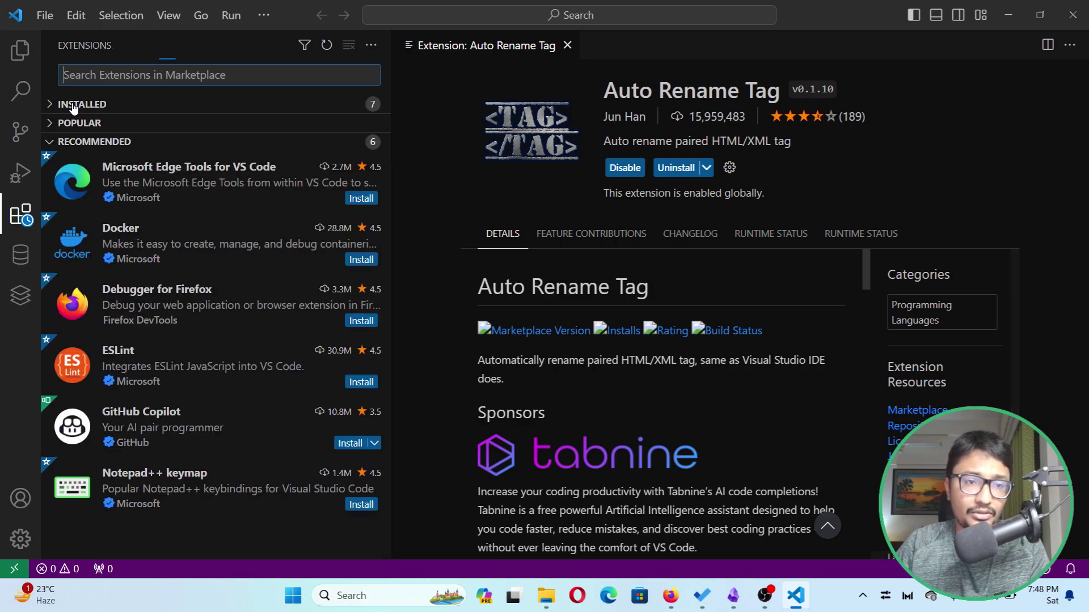
{"action": "left_click", "coordinate": [51, 104]}
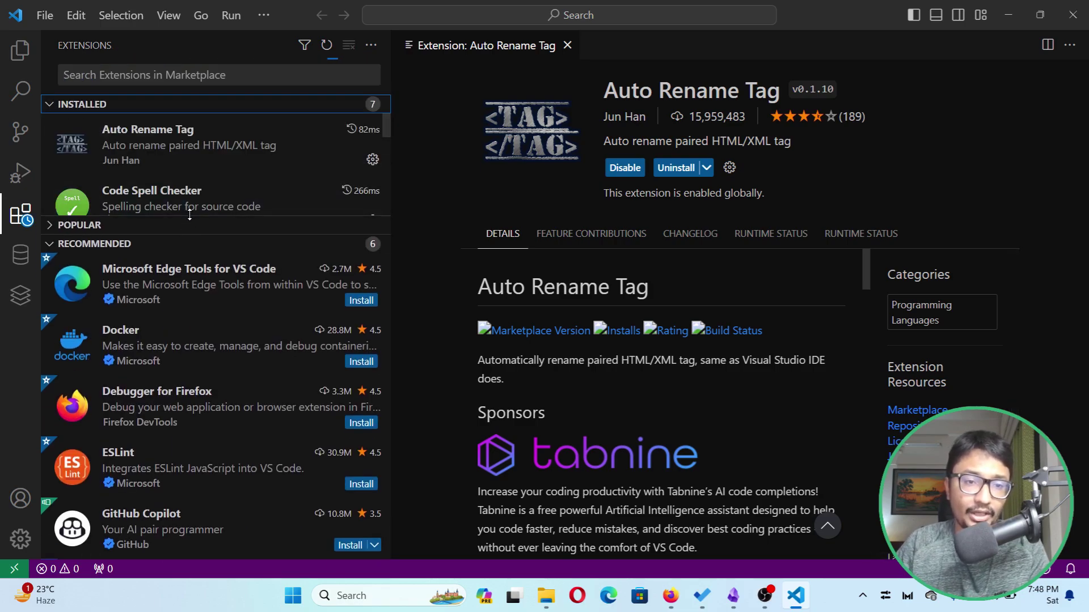
{"action": "left_click_drag", "start_coordinate": [188, 220], "coordinate": [152, 384]}
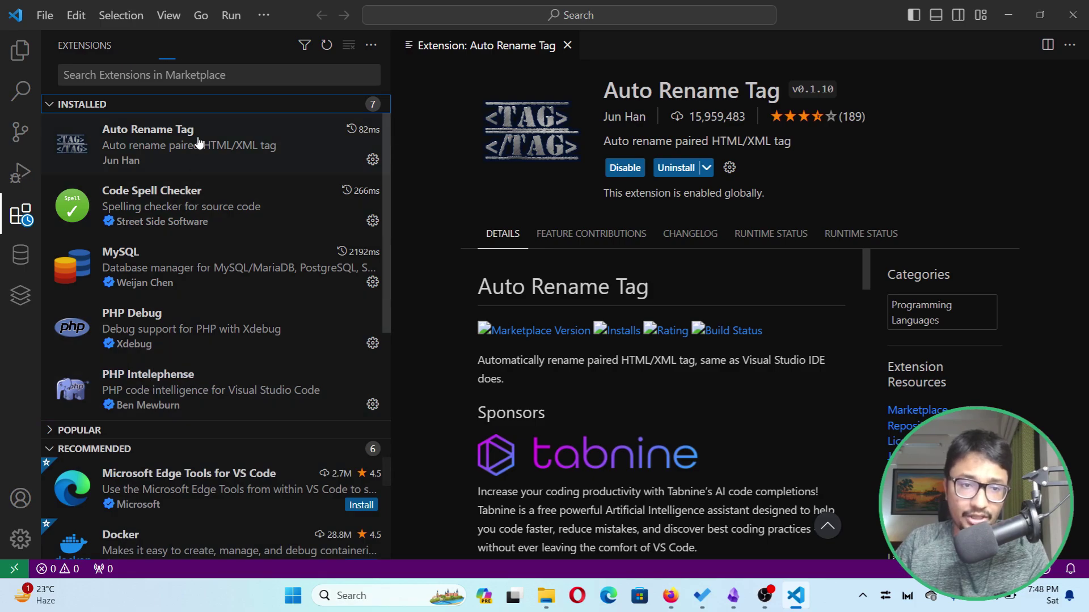
{"action": "scroll", "coordinate": [197, 175], "scroll_direction": "down", "scroll_amount": 1}
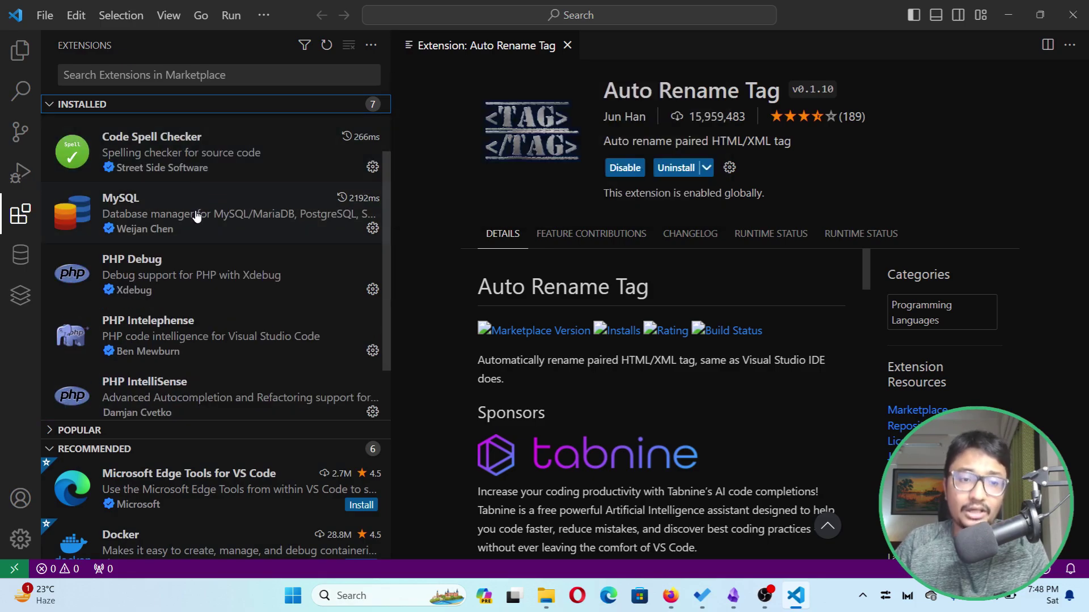
{"action": "scroll", "coordinate": [199, 269], "scroll_direction": "down", "scroll_amount": 1}
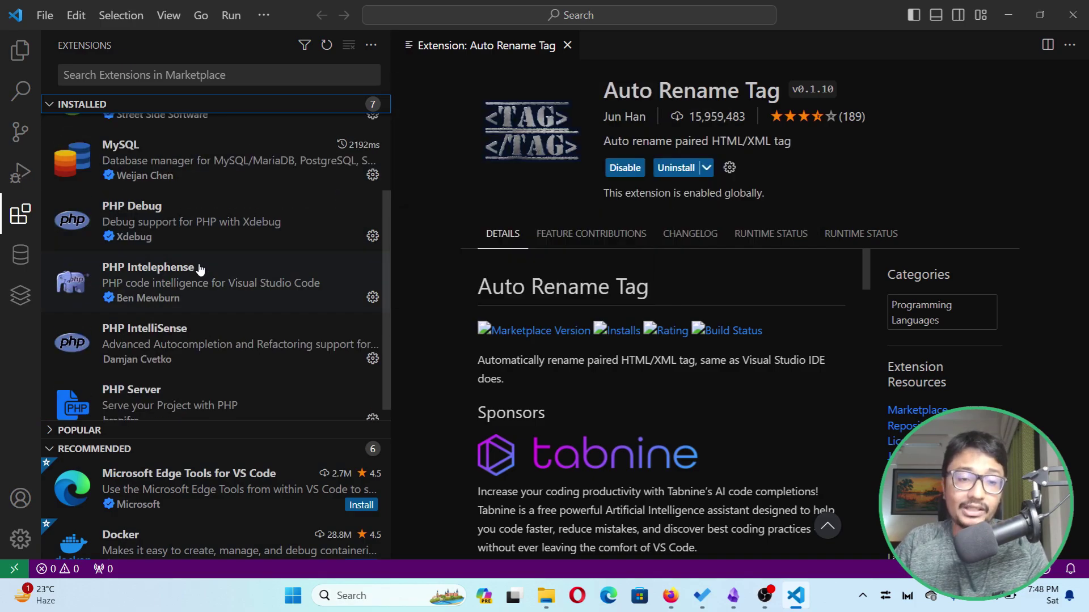
{"action": "mouse_move", "coordinate": [201, 280]}
{"action": "scroll", "coordinate": [200, 284], "scroll_direction": "down", "scroll_amount": 1}
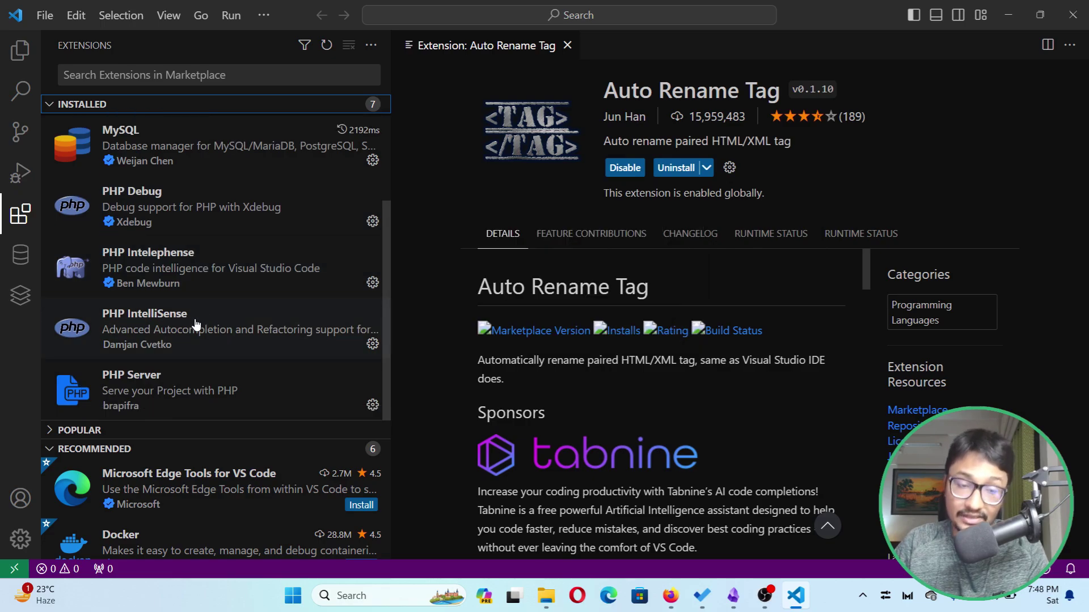
{"action": "mouse_move", "coordinate": [196, 405]}
{"action": "scroll", "coordinate": [199, 386], "scroll_direction": "up", "scroll_amount": 2}
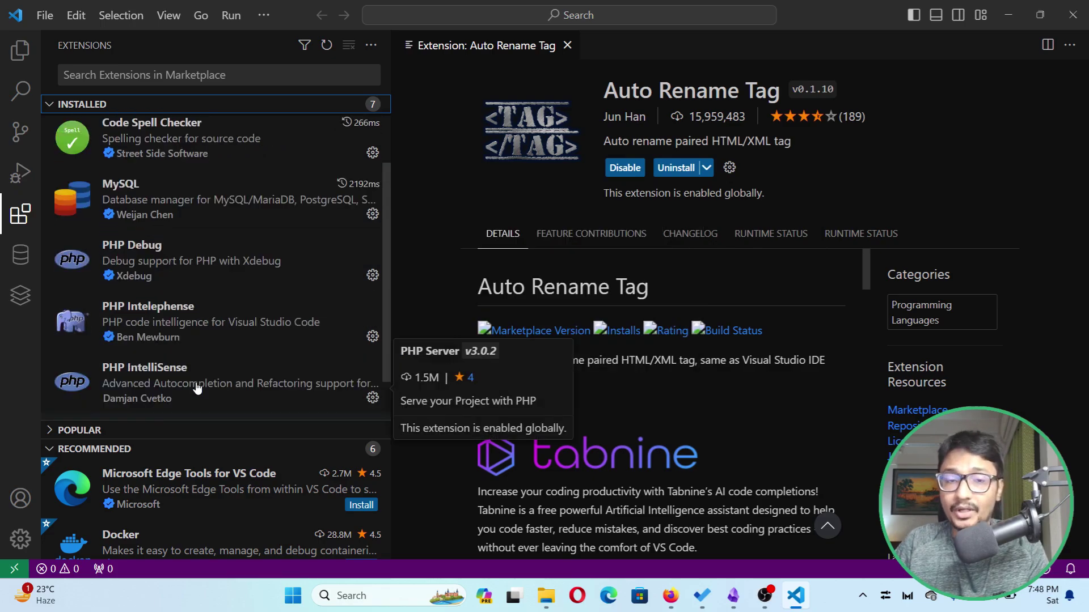
- Switch to Microsoft To Do and mark the "VS Code Extensions for PHP" task in the Environment Setup list as completed
{"action": "left_click", "coordinate": [703, 599]}
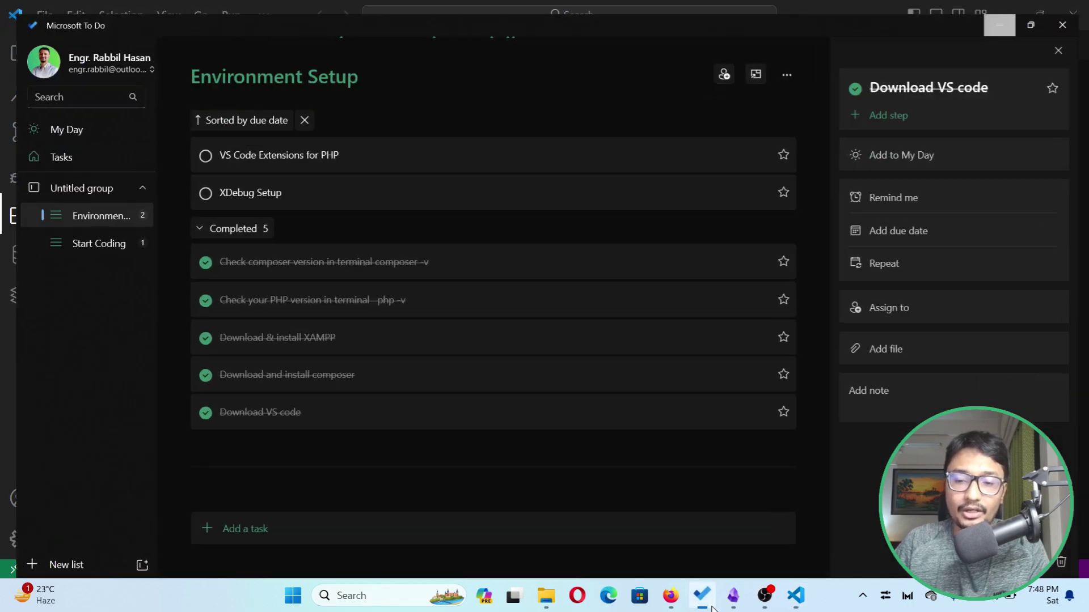
{"action": "left_click", "coordinate": [194, 145]}
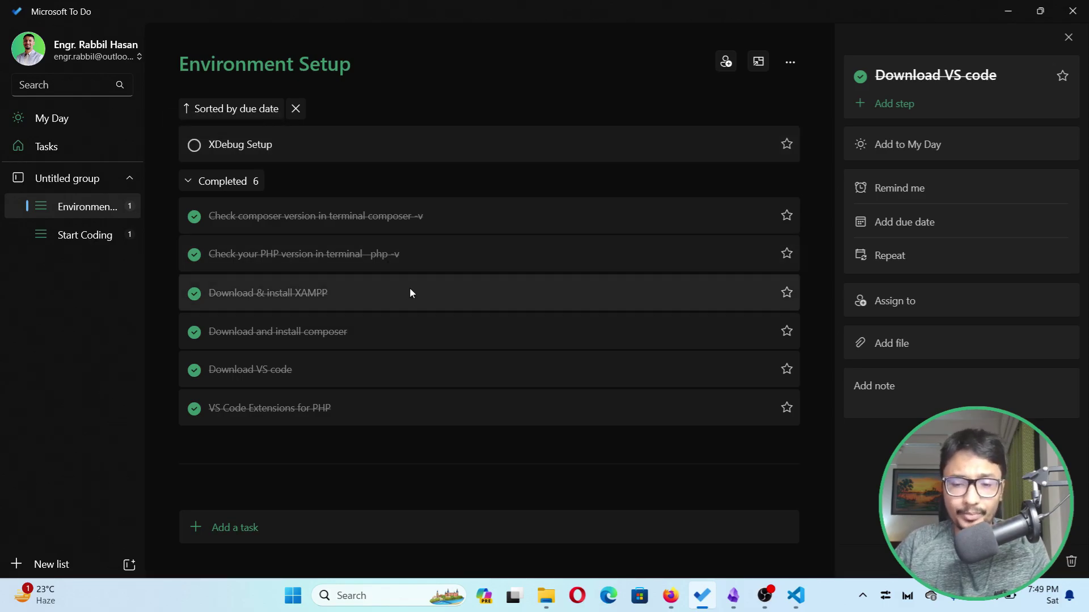
- From the Xdebug downloads page in Firefox, open Command Prompt, check the installed PHP version with "php -v", and close it
{"action": "left_click", "coordinate": [671, 600]}
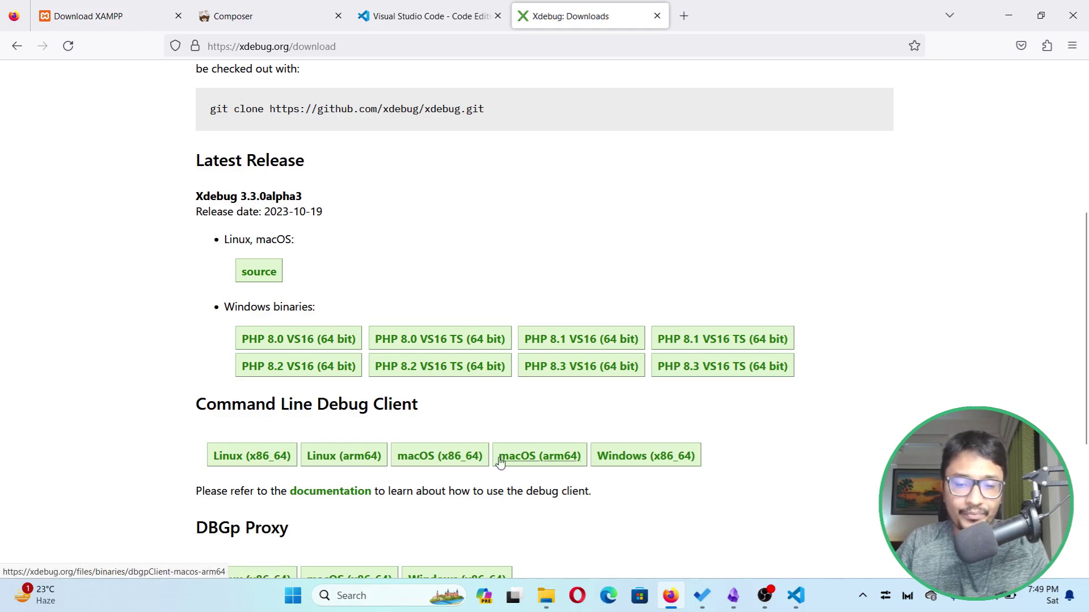
{"action": "left_click", "coordinate": [393, 588]}
{"action": "type", "text": "cmd"}
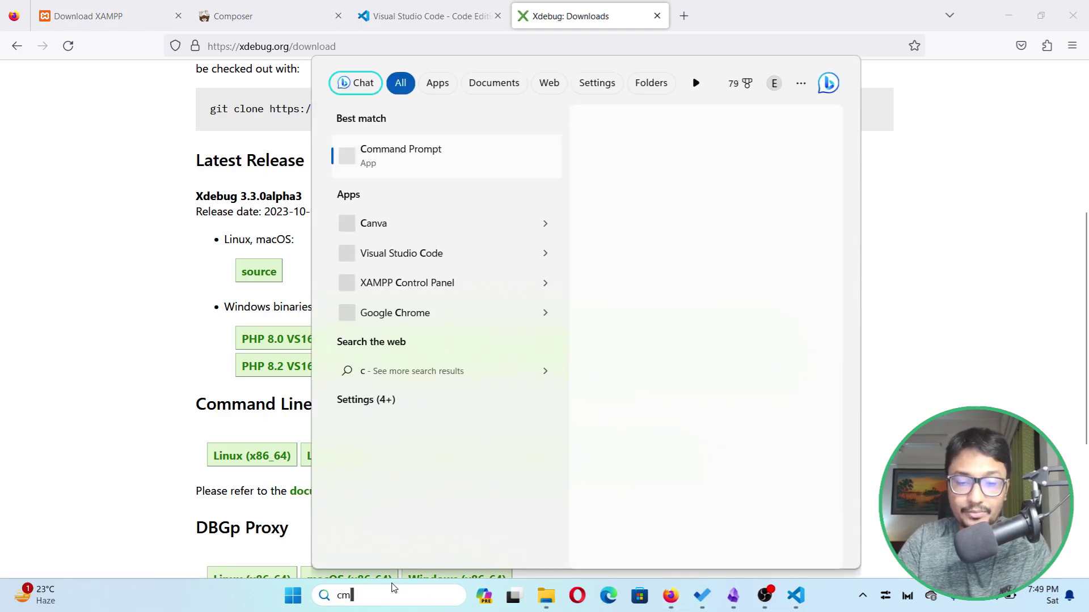
{"action": "key", "text": "Return"}
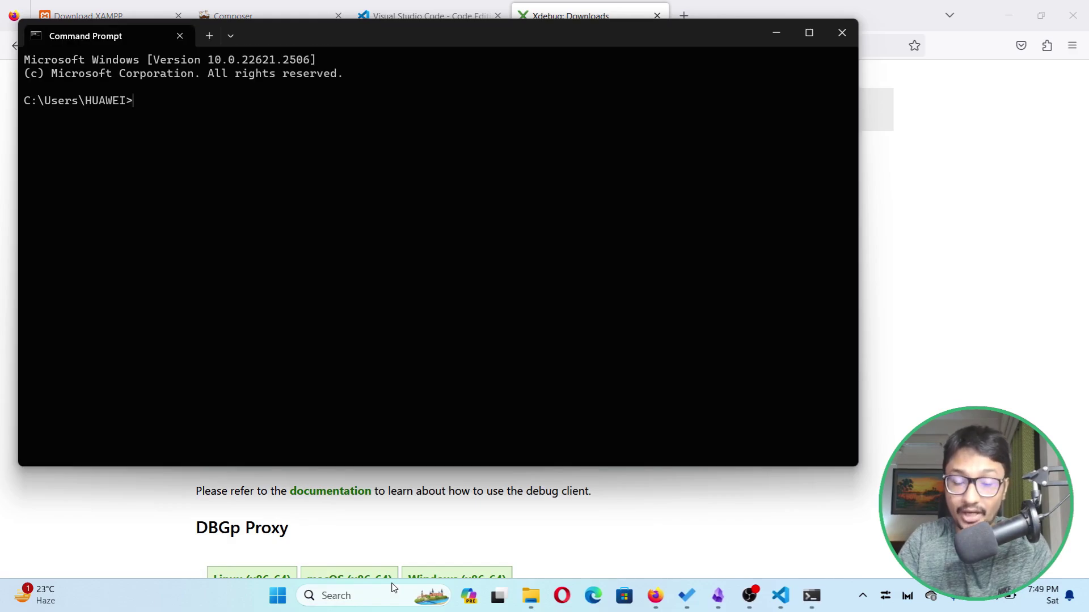
{"action": "type", "text": "p"}
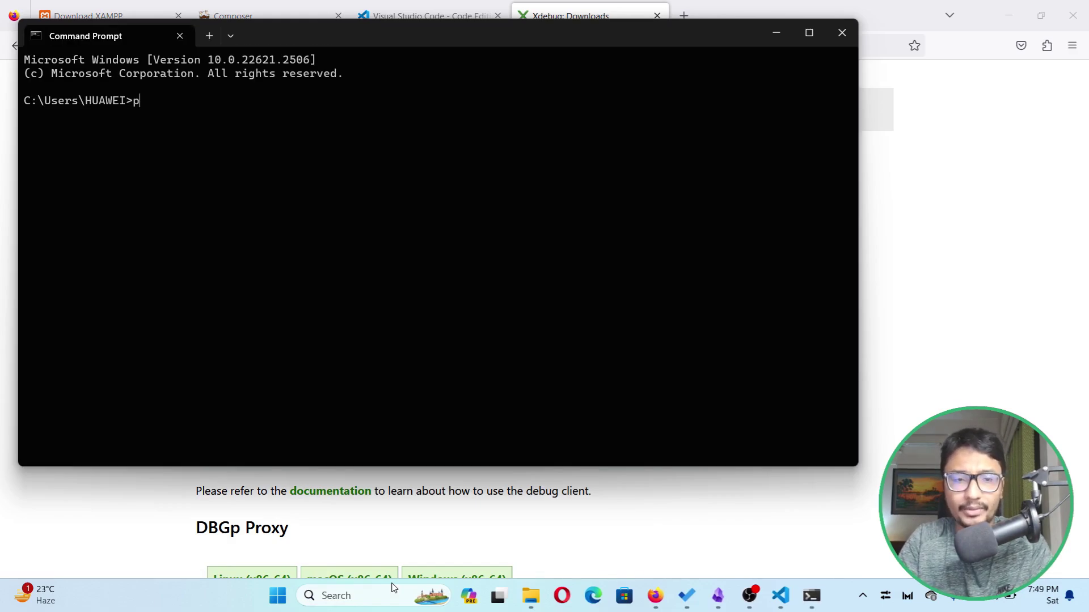
{"action": "type", "text": "hp -v"}
{"action": "key", "text": "Return"}
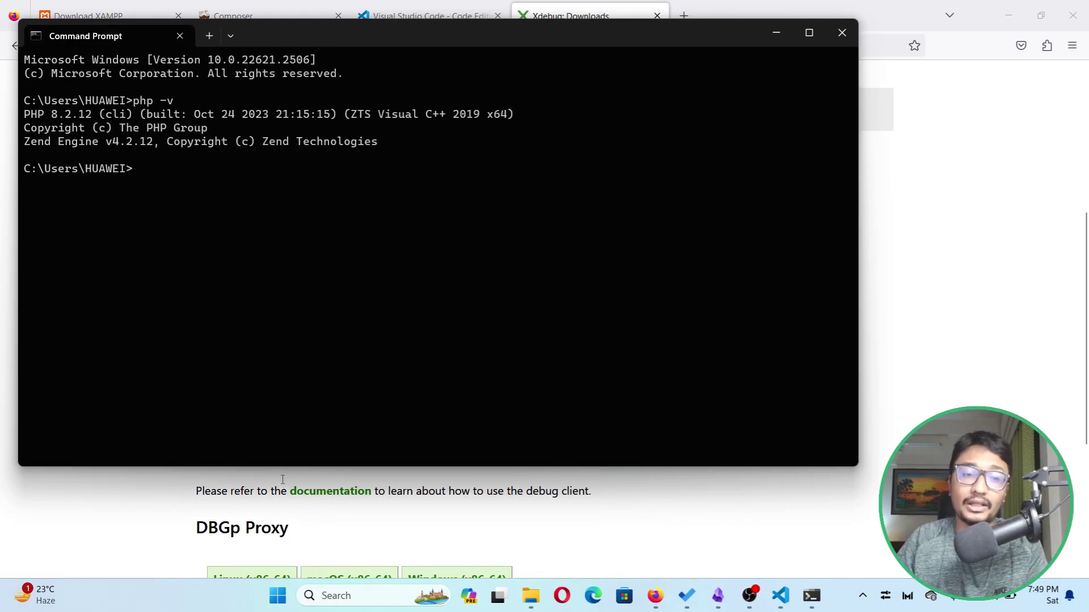
{"action": "scroll", "coordinate": [250, 380], "scroll_direction": "up", "scroll_amount": 5, "text": "ctrl"}
{"action": "left_click_drag", "start_coordinate": [157, 173], "coordinate": [8, 173]}
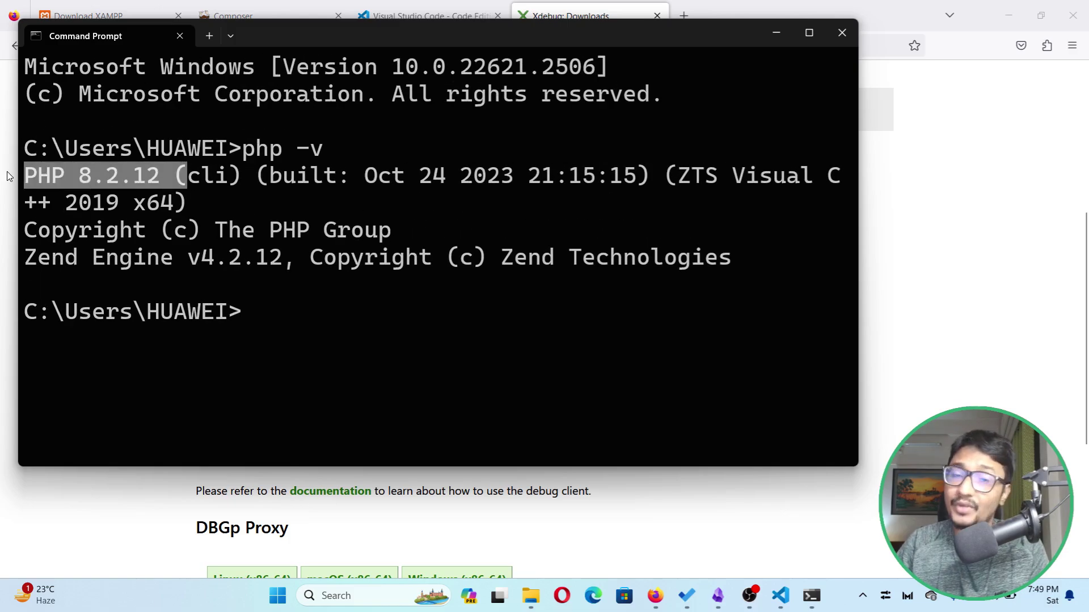
{"action": "left_click", "coordinate": [841, 33]}
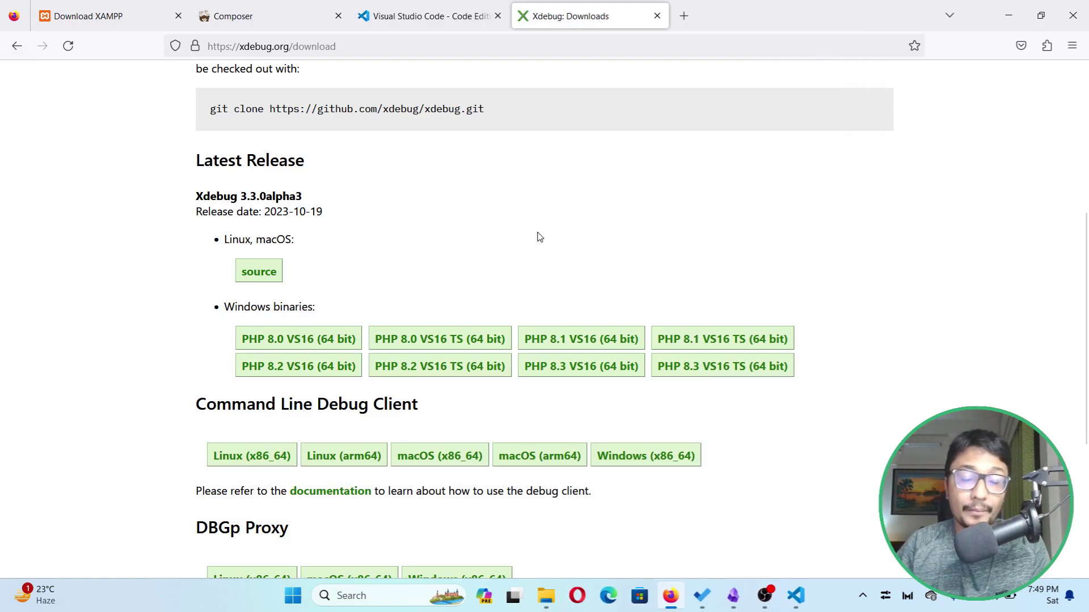
- Review the Windows binaries on the Xdebug downloads page and locate php_xdebug.dll in the Downloads folder in File Explorer
{"action": "scroll", "coordinate": [540, 237], "scroll_direction": "up", "scroll_amount": 5}
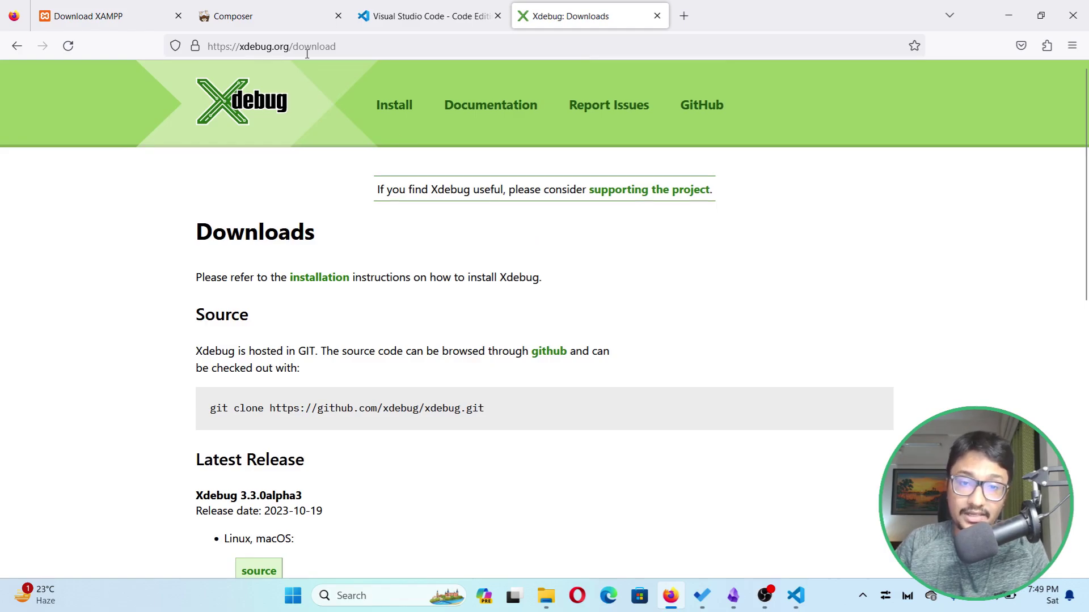
{"action": "scroll", "coordinate": [364, 196], "scroll_direction": "down", "scroll_amount": 7}
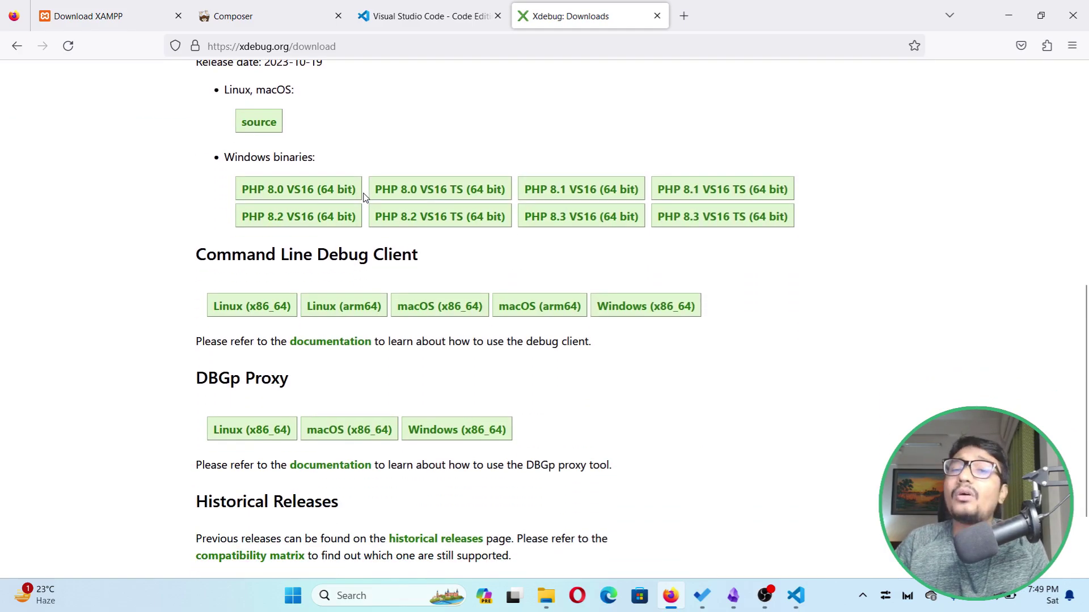
{"action": "scroll", "coordinate": [364, 196], "scroll_direction": "down", "scroll_amount": 2}
{"action": "scroll", "coordinate": [366, 318], "scroll_direction": "up", "scroll_amount": 4}
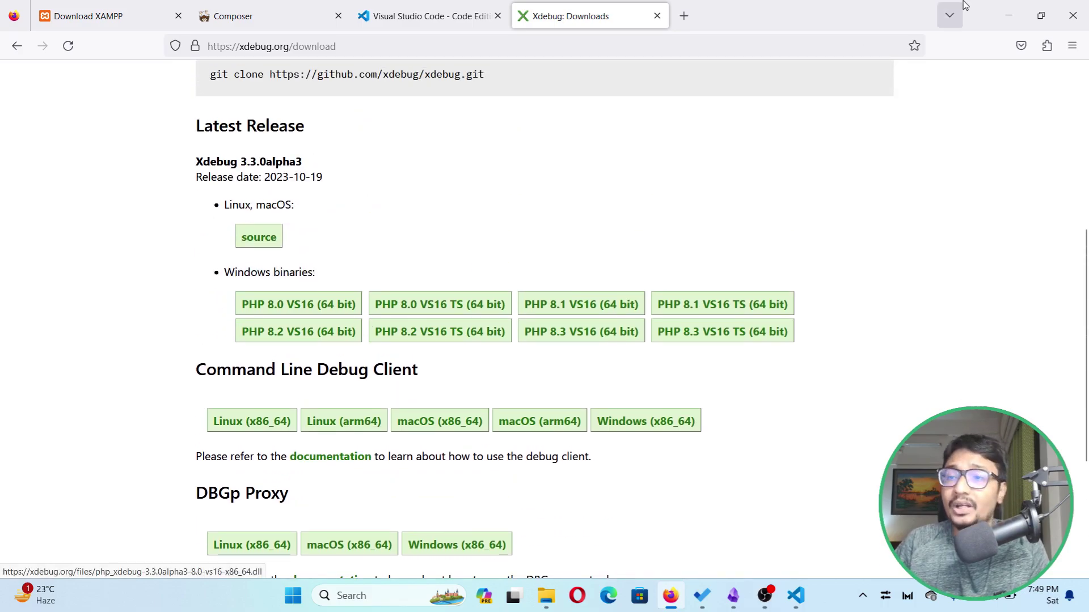
{"action": "left_click", "coordinate": [1001, 5]}
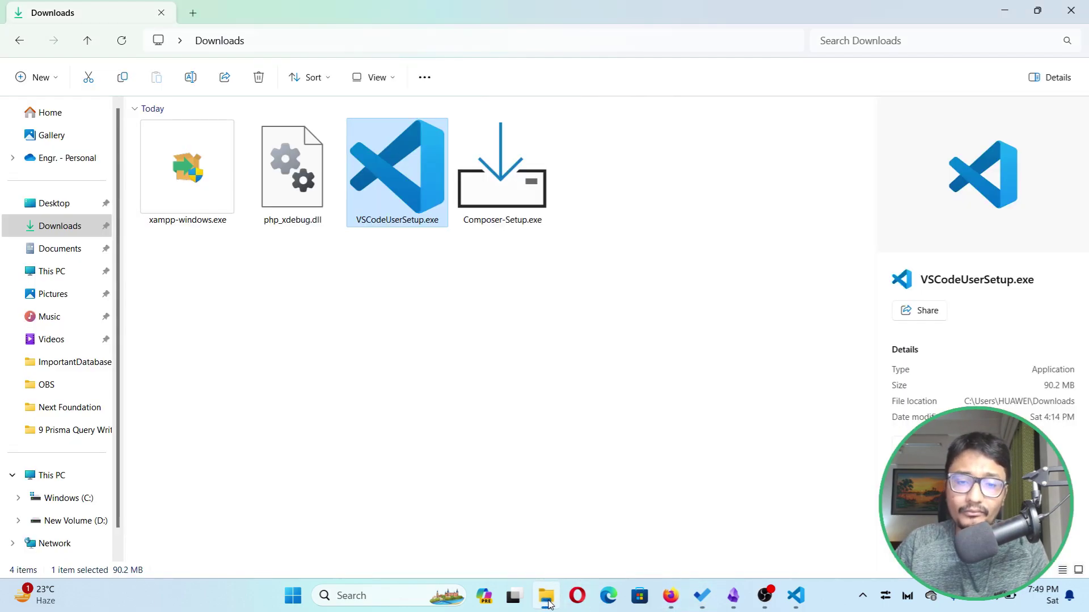
{"action": "left_click", "coordinate": [546, 596]}
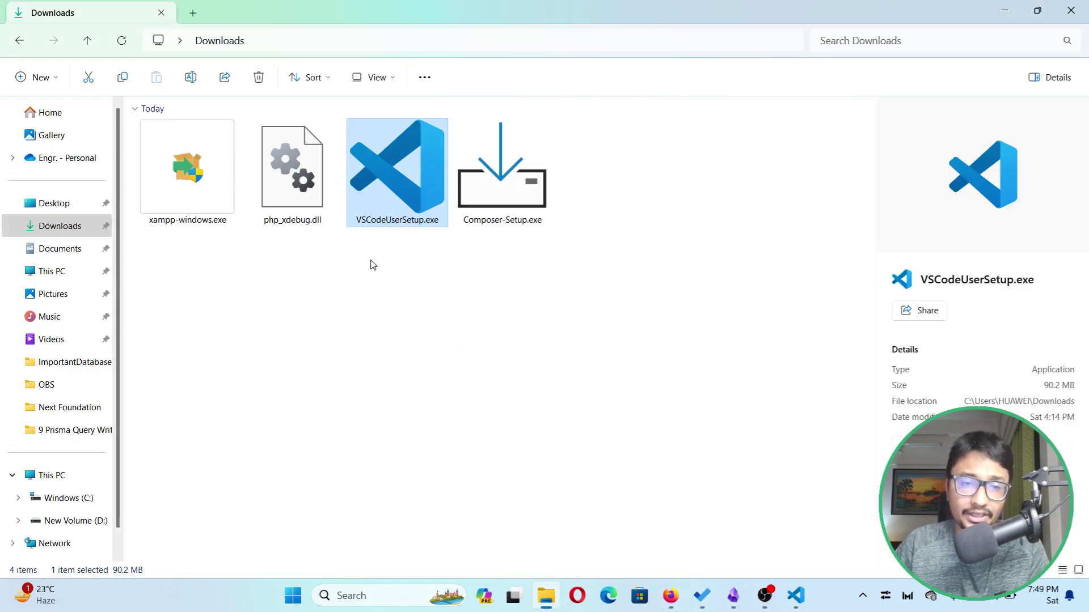
{"action": "left_click", "coordinate": [285, 204]}
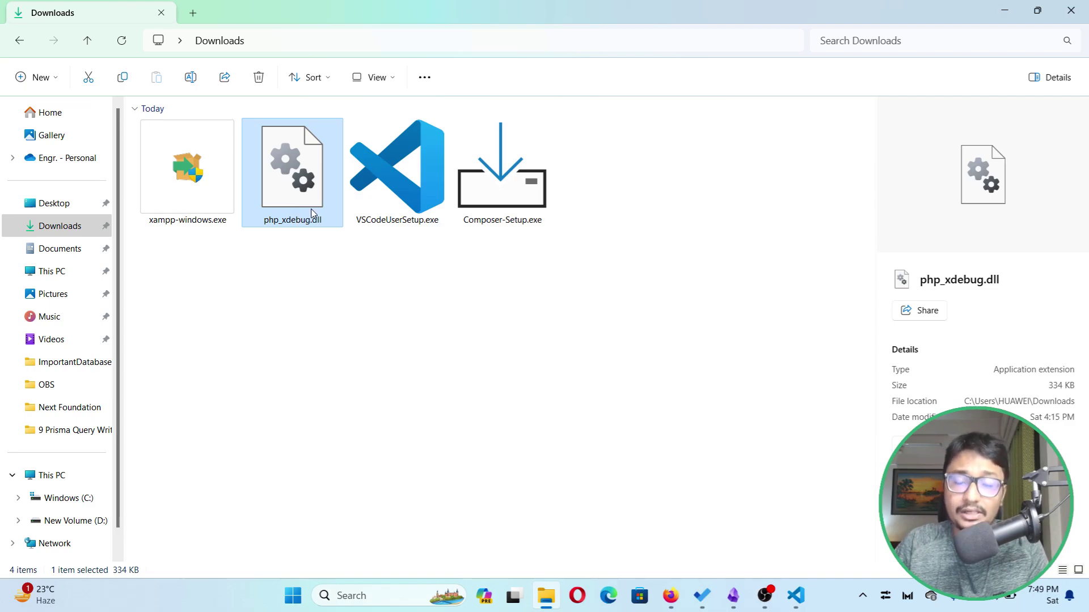
- Read the XDebug Setup section of the Obsidian note, highlighting each part of the XAMPP/php/ext destination path
{"action": "left_click", "coordinate": [732, 605]}
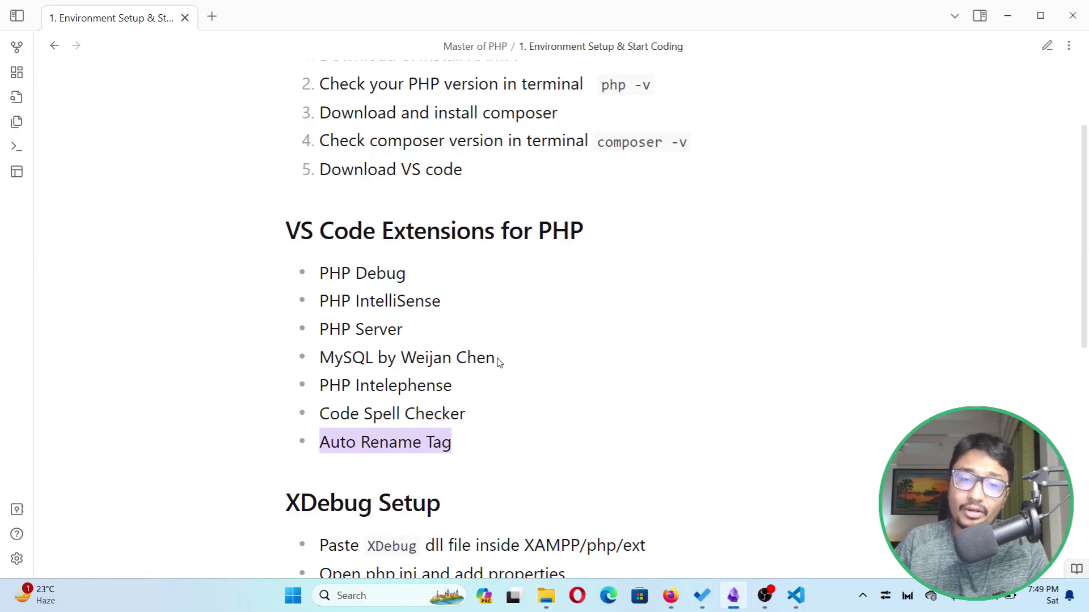
{"action": "scroll", "coordinate": [449, 309], "scroll_direction": "down", "scroll_amount": 5}
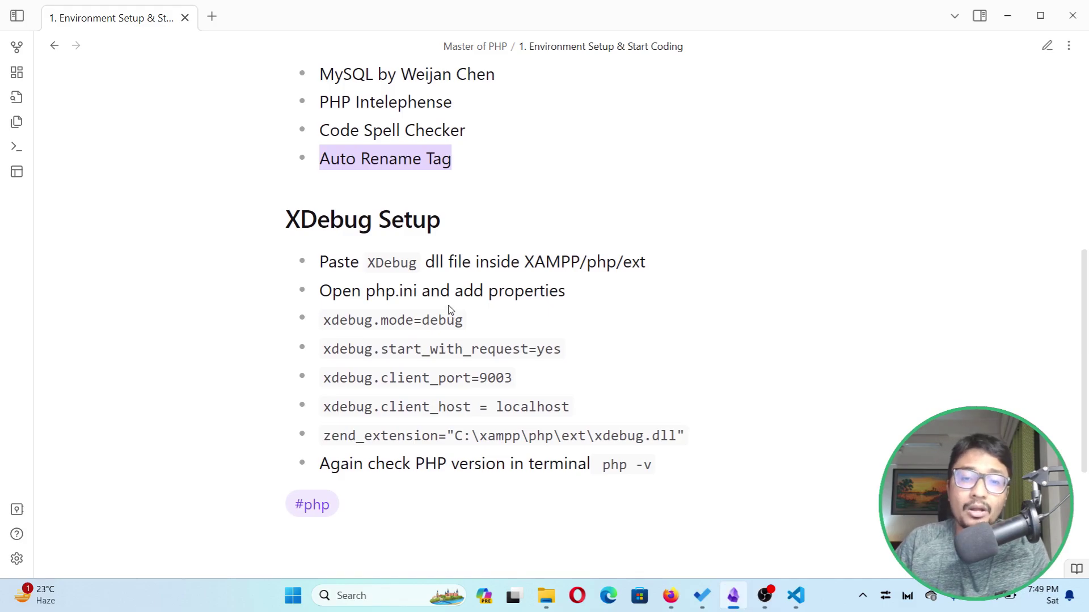
{"action": "double_click", "coordinate": [563, 258]}
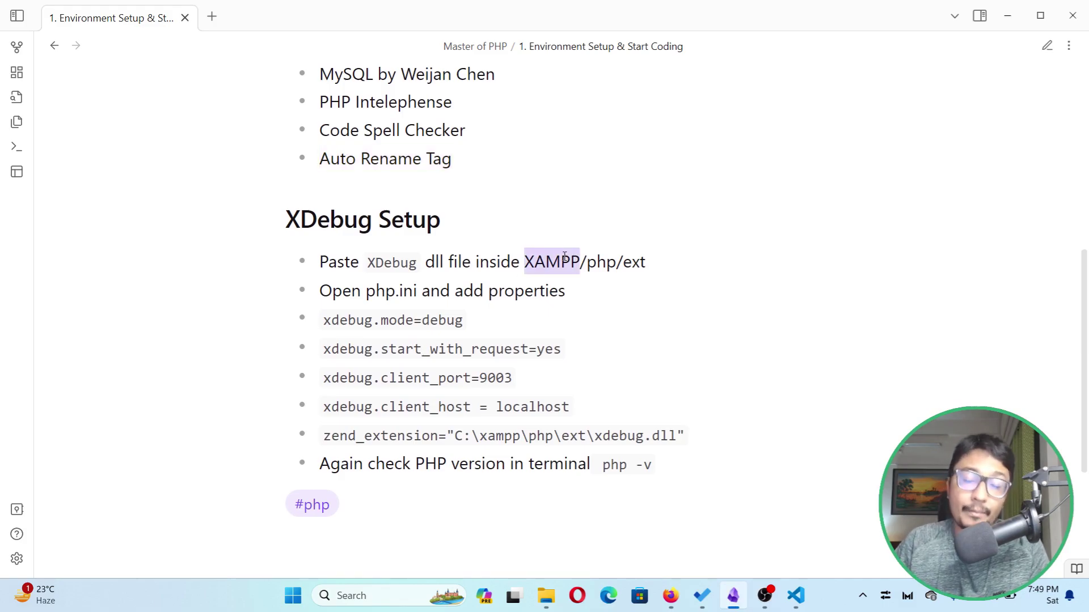
{"action": "double_click", "coordinate": [599, 260]}
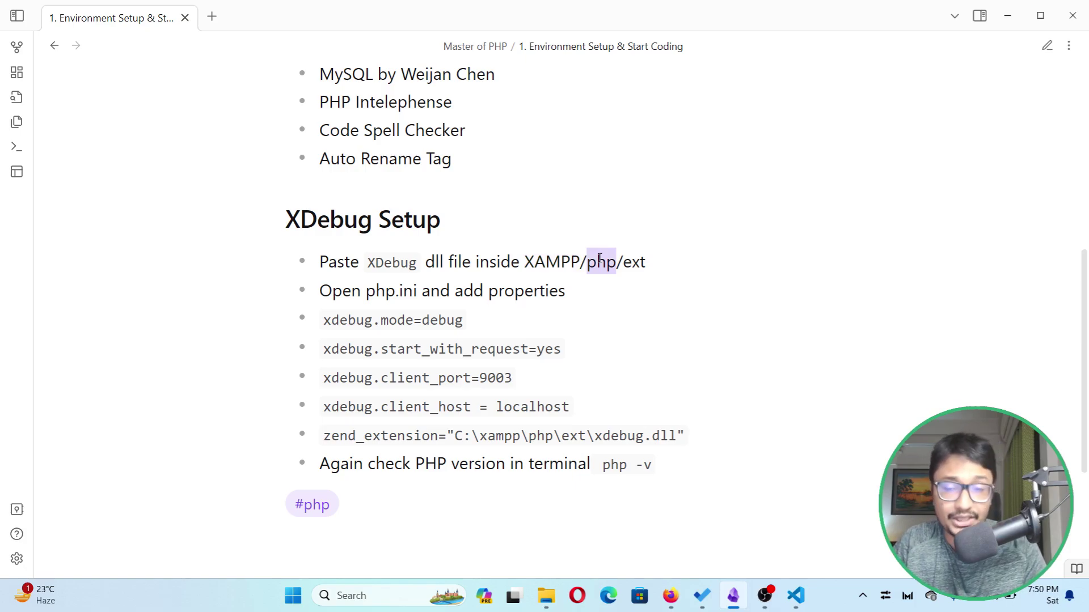
{"action": "double_click", "coordinate": [627, 262]}
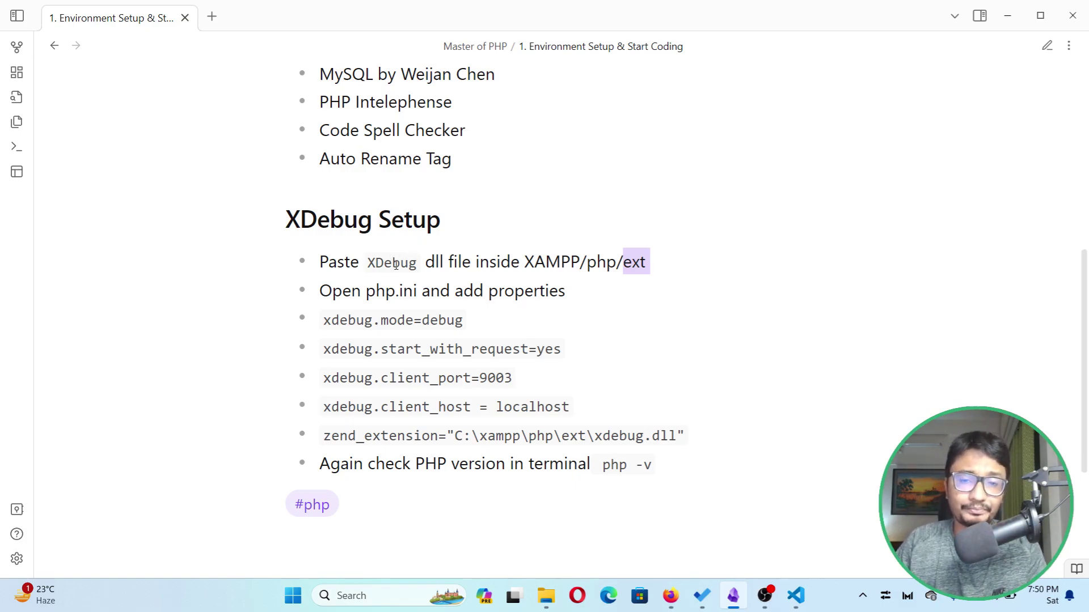
- Return to the Downloads folder in File Explorer and copy php_xdebug.dll, leaving its name unchanged
{"action": "left_click", "coordinate": [546, 595]}
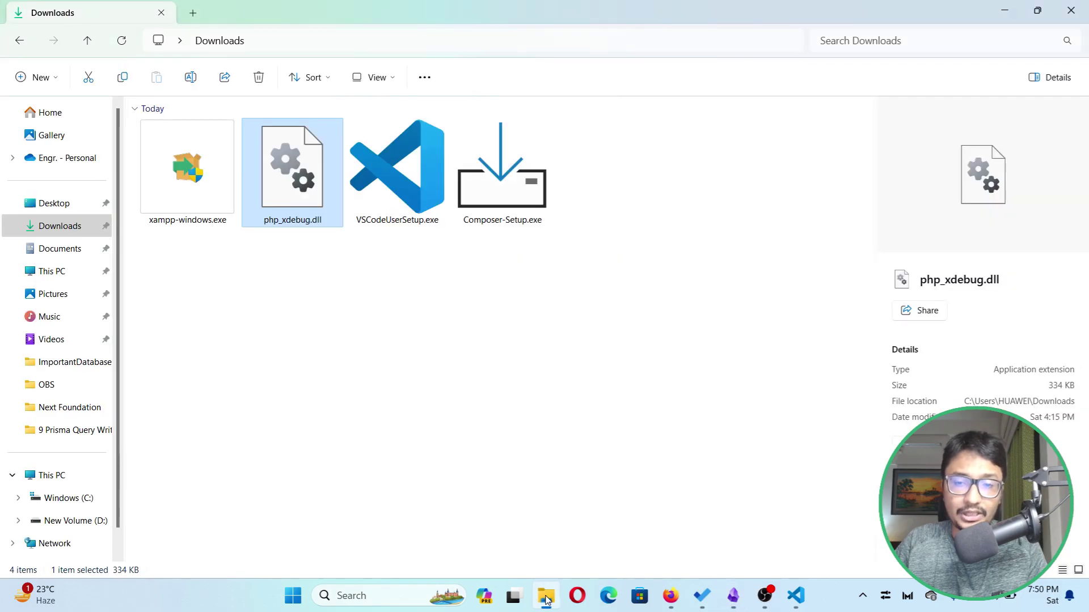
{"action": "left_click", "coordinate": [295, 219]}
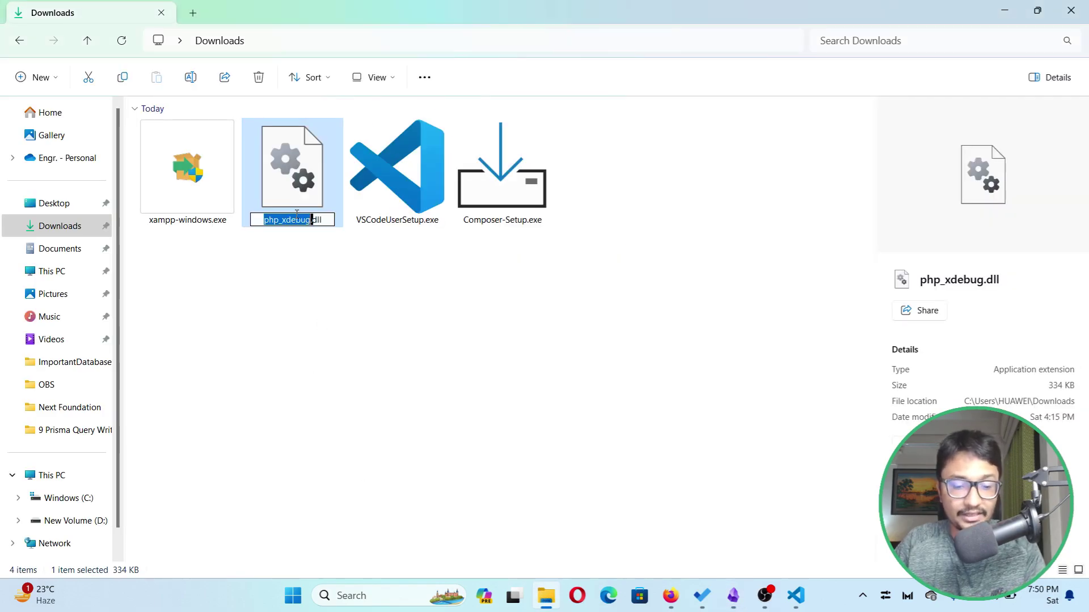
{"action": "left_click", "coordinate": [336, 314]}
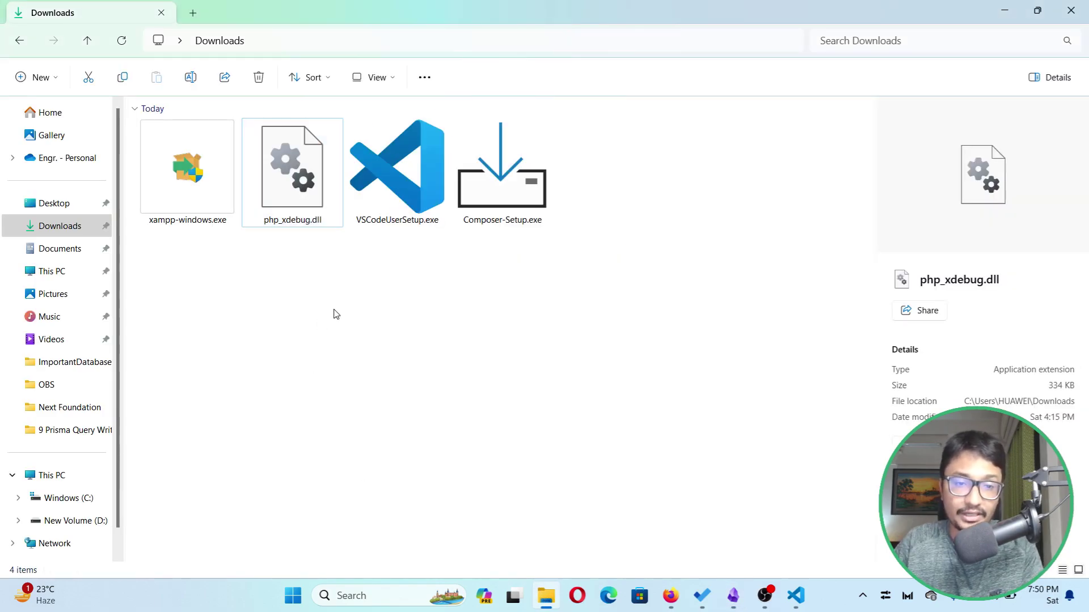
{"action": "left_click", "coordinate": [295, 214]}
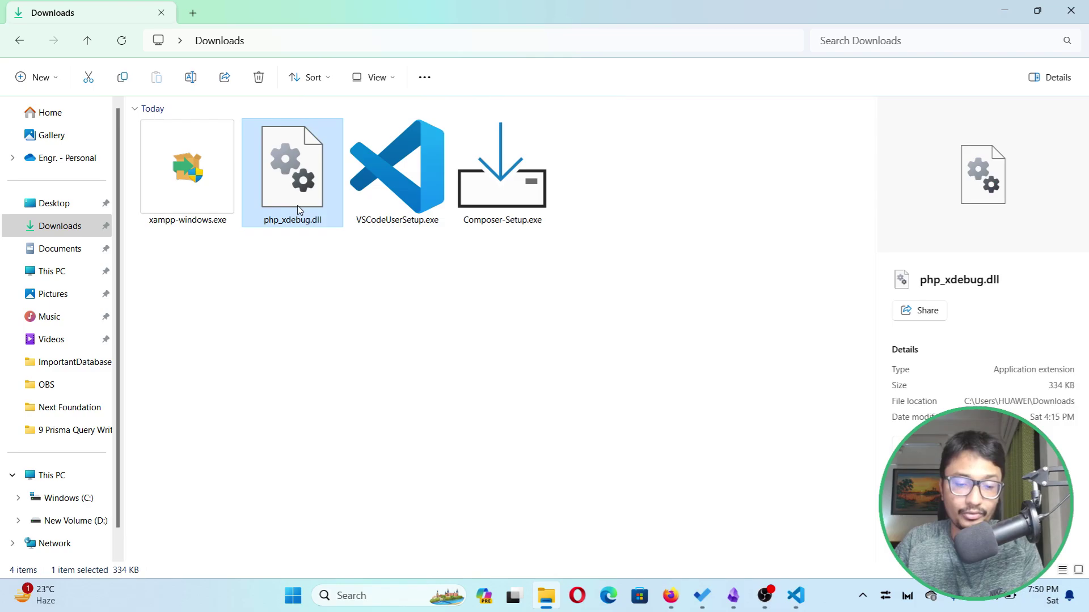
- Open the folder C:\xampp\php\ext and paste the copied php_xdebug.dll file into it
{"action": "left_click", "coordinate": [63, 474]}
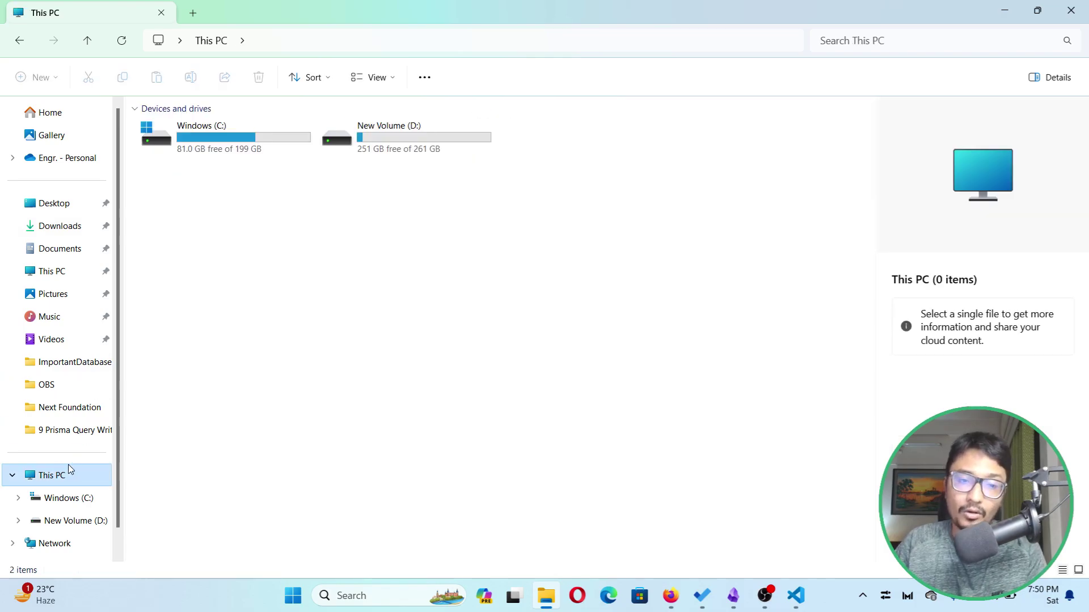
{"action": "double_click", "coordinate": [245, 149]}
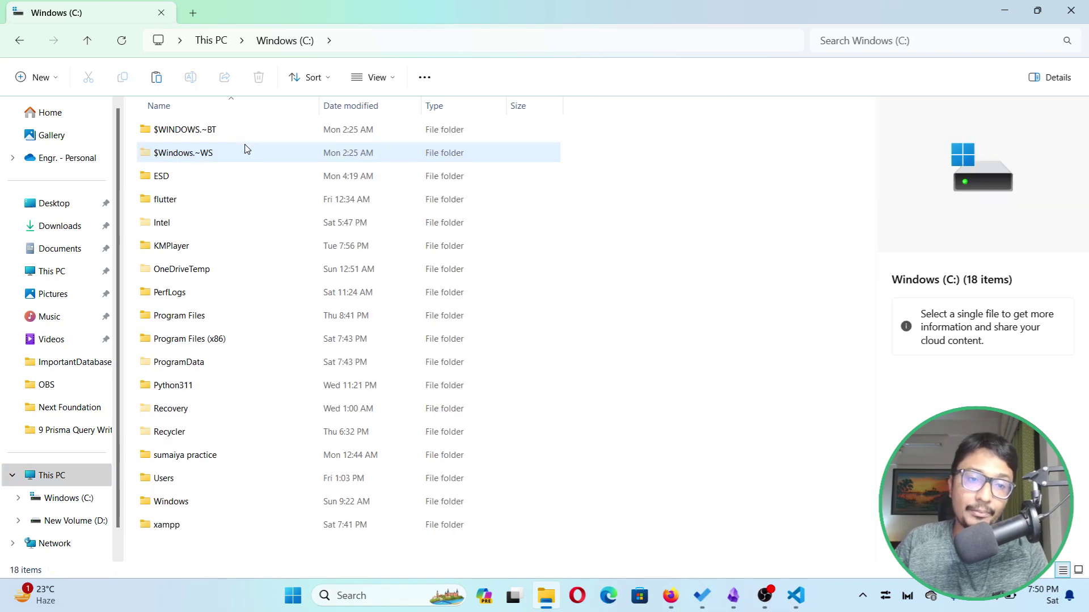
{"action": "double_click", "coordinate": [201, 524]}
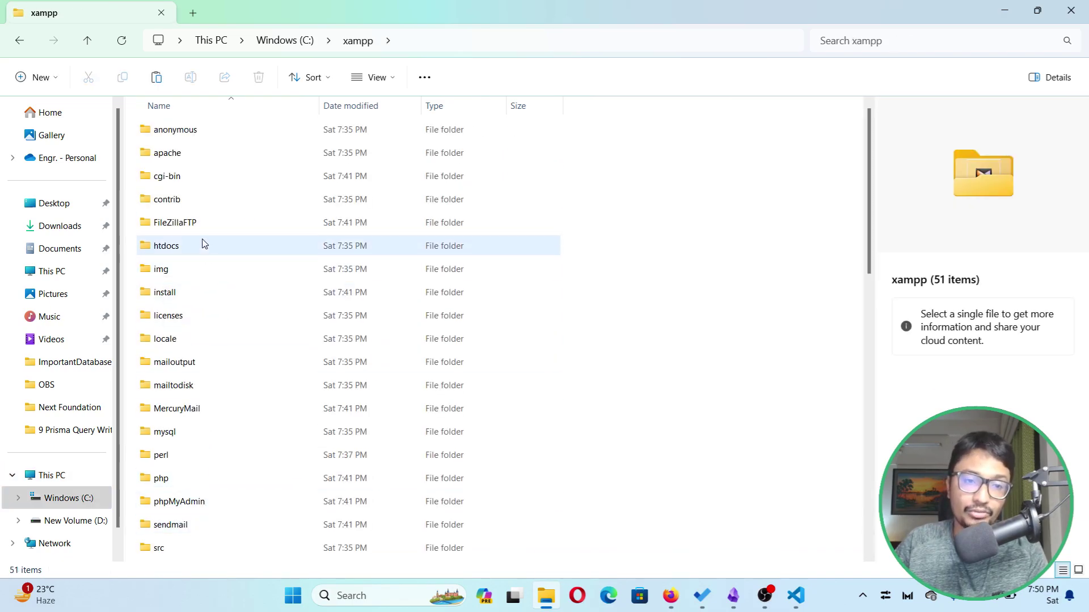
{"action": "left_click", "coordinate": [189, 300]}
{"action": "key", "text": "p"}
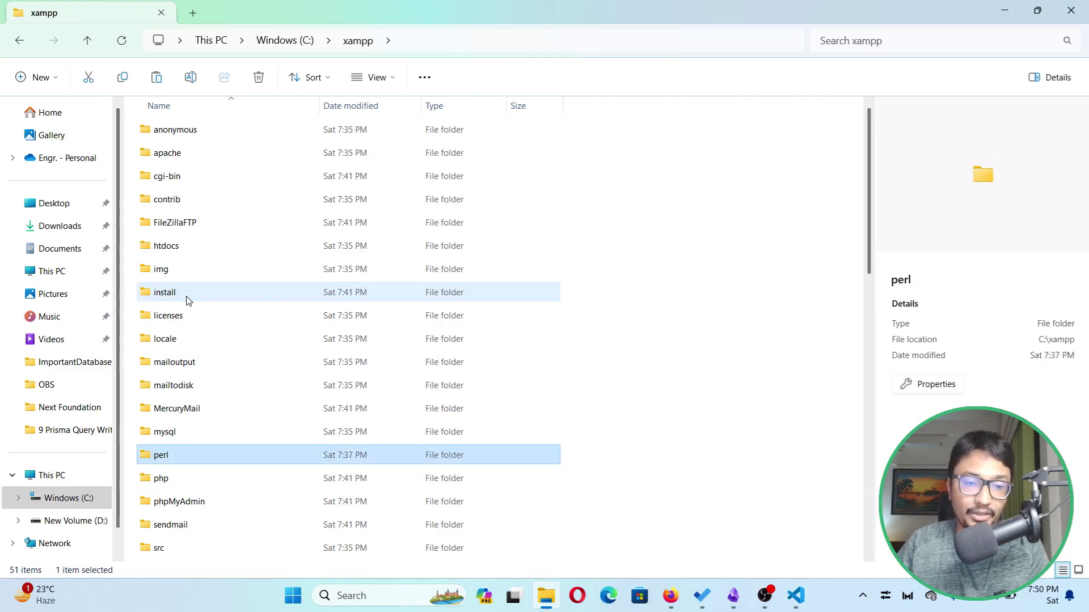
{"action": "double_click", "coordinate": [163, 476]}
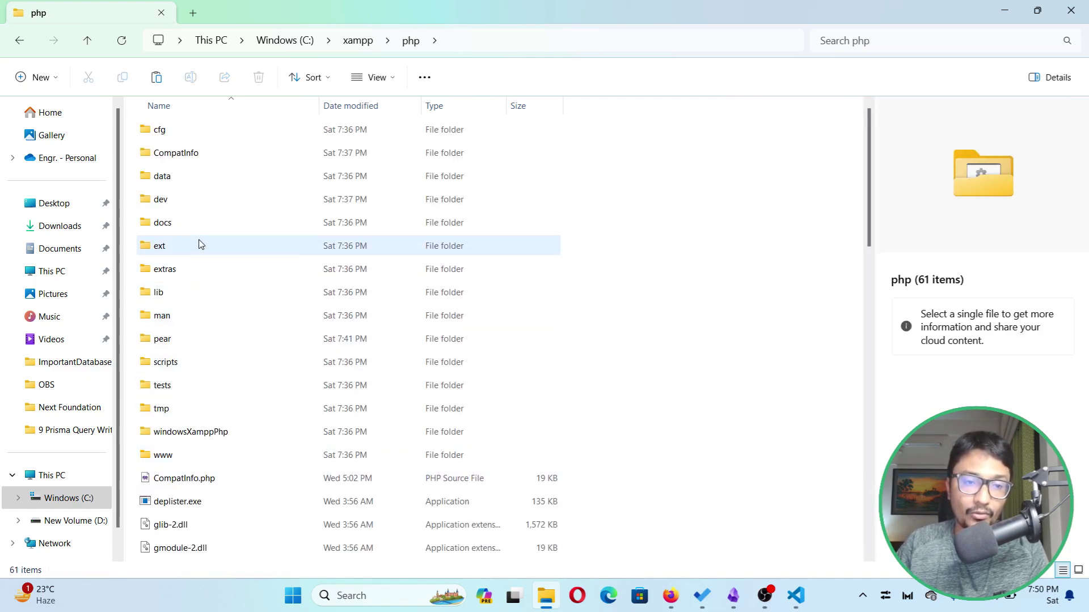
{"action": "left_click", "coordinate": [199, 244]}
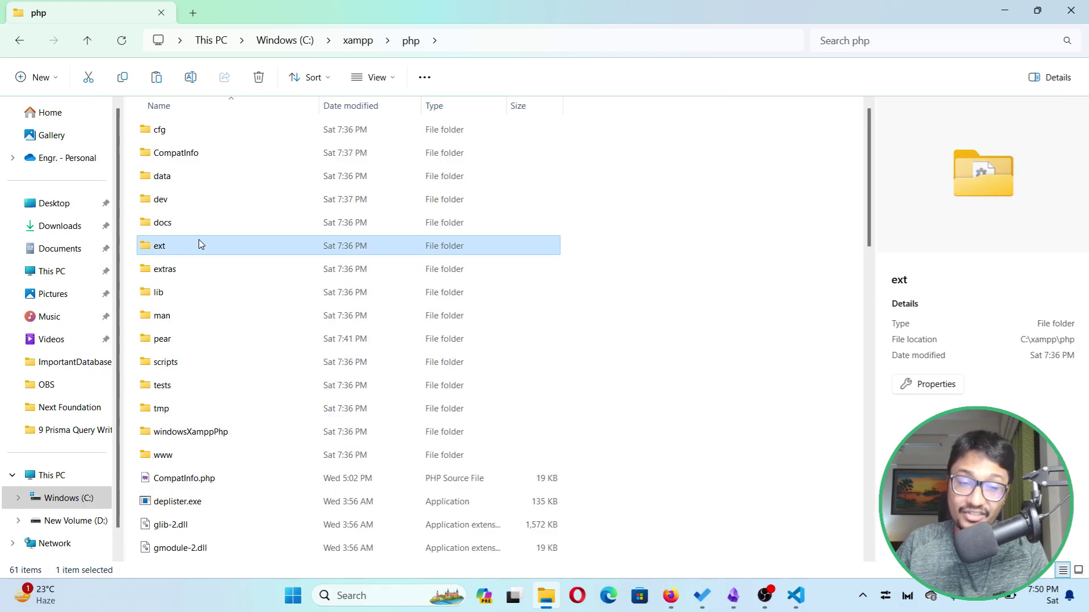
{"action": "double_click", "coordinate": [200, 245]}
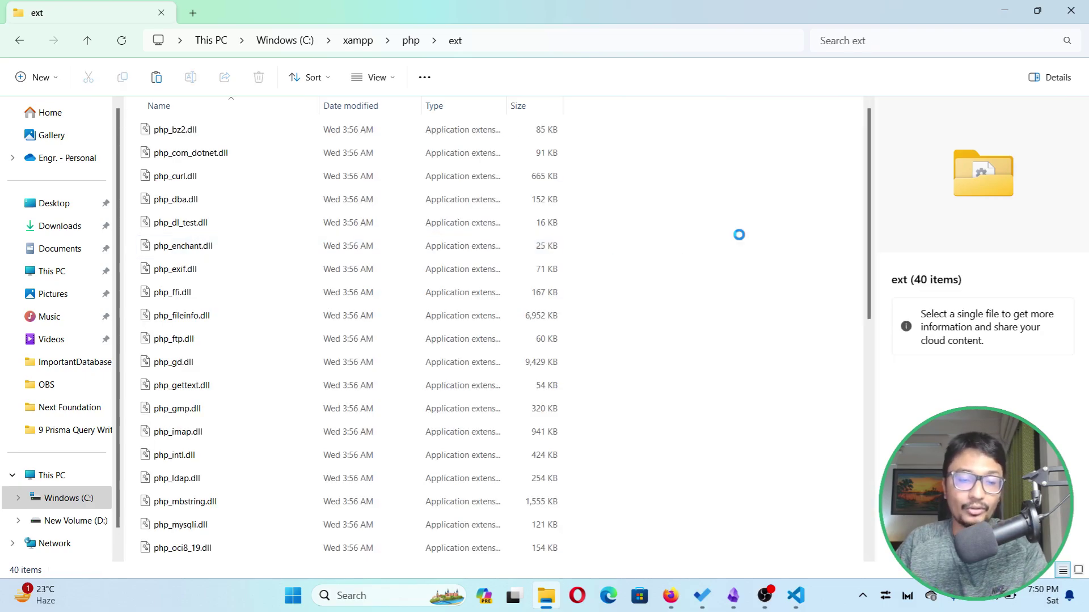
{"action": "key", "text": "ctrl+v"}
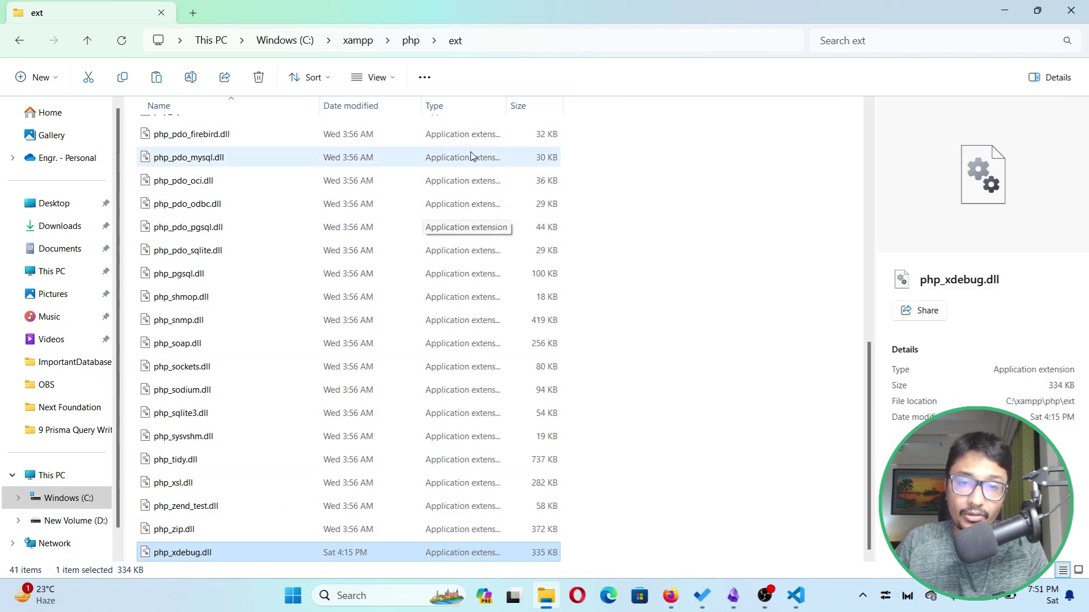
- Check the full path of the ext folder and return to the XDebug Setup section of the Obsidian note
{"action": "left_click", "coordinate": [538, 40]}
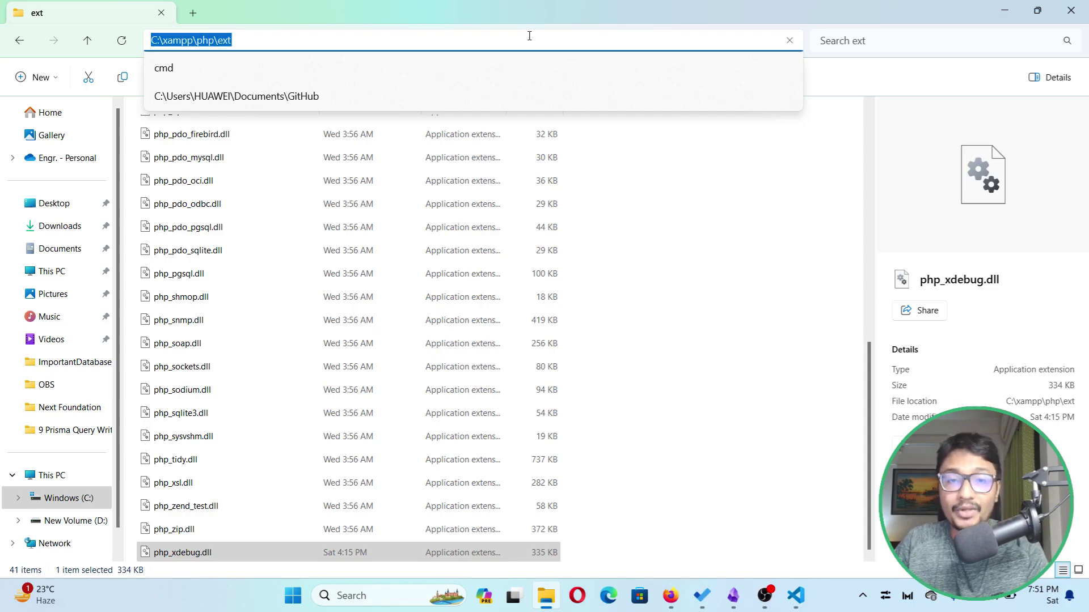
{"action": "left_click", "coordinate": [701, 260]}
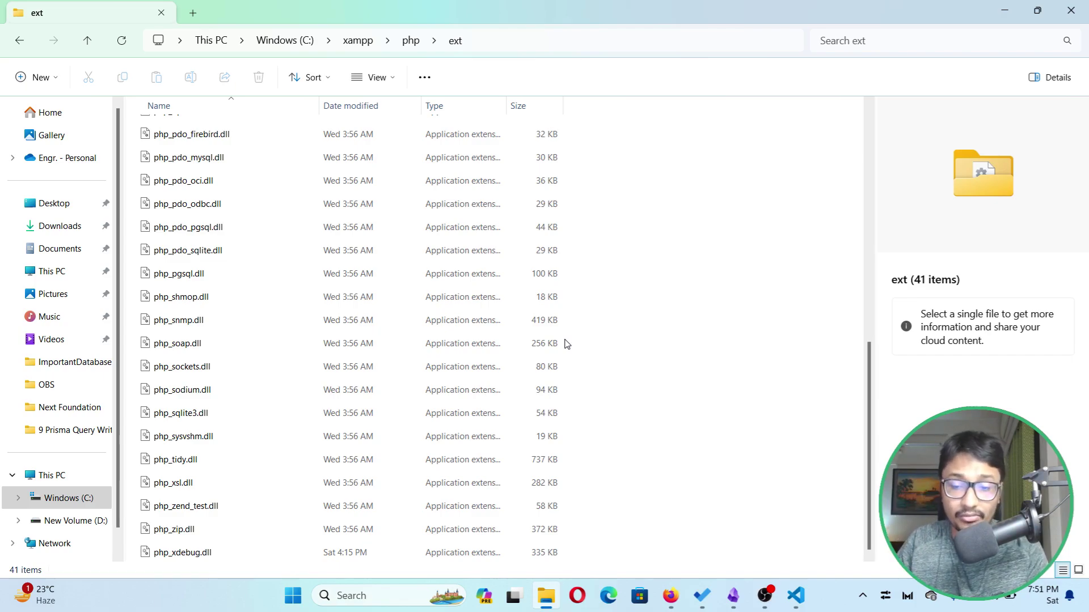
{"action": "left_click", "coordinate": [730, 595]}
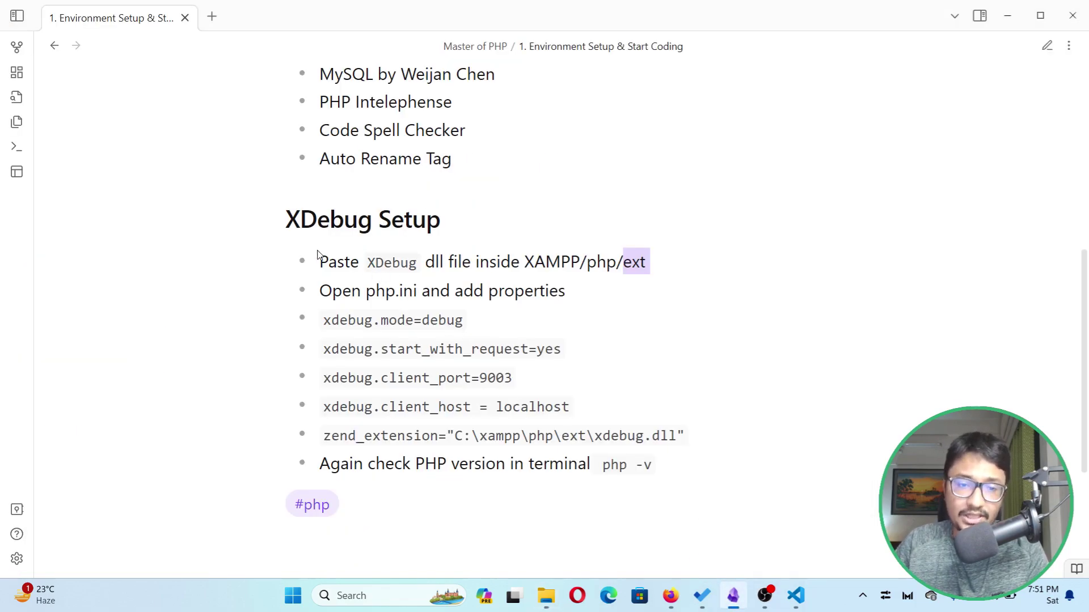
- Review the XDebug Setup notes, highlighting the DLL placement line, the instruction to open php.ini and add properties, and the php.ini file name
{"action": "left_click_drag", "start_coordinate": [316, 263], "coordinate": [649, 267]}
{"action": "left_click_drag", "start_coordinate": [326, 297], "coordinate": [580, 289]}
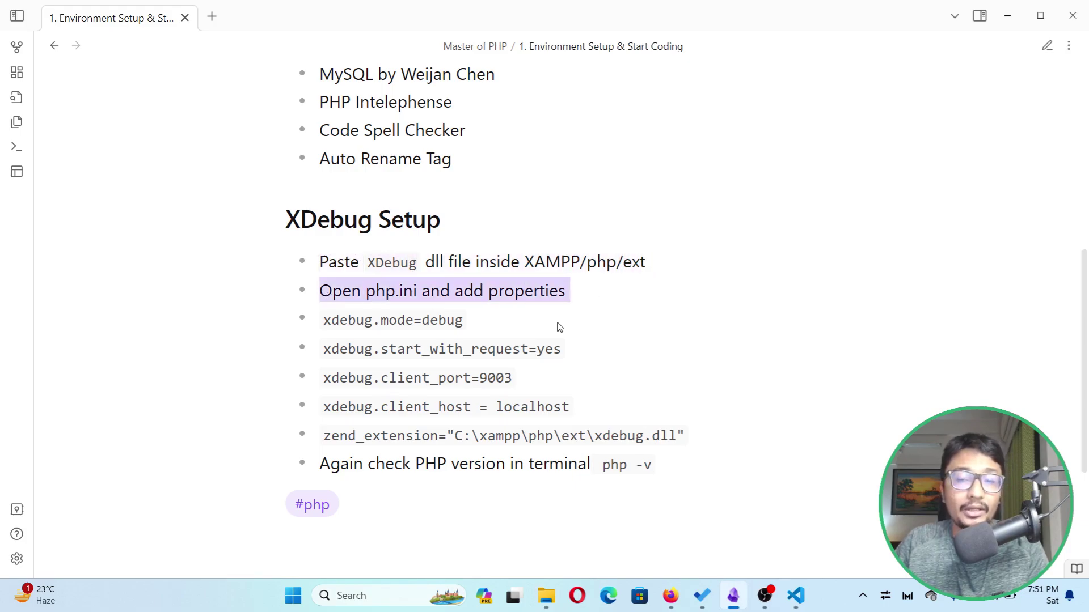
{"action": "scroll", "coordinate": [547, 362], "scroll_direction": "up", "scroll_amount": 5}
{"action": "scroll", "coordinate": [547, 374], "scroll_direction": "up", "scroll_amount": 1}
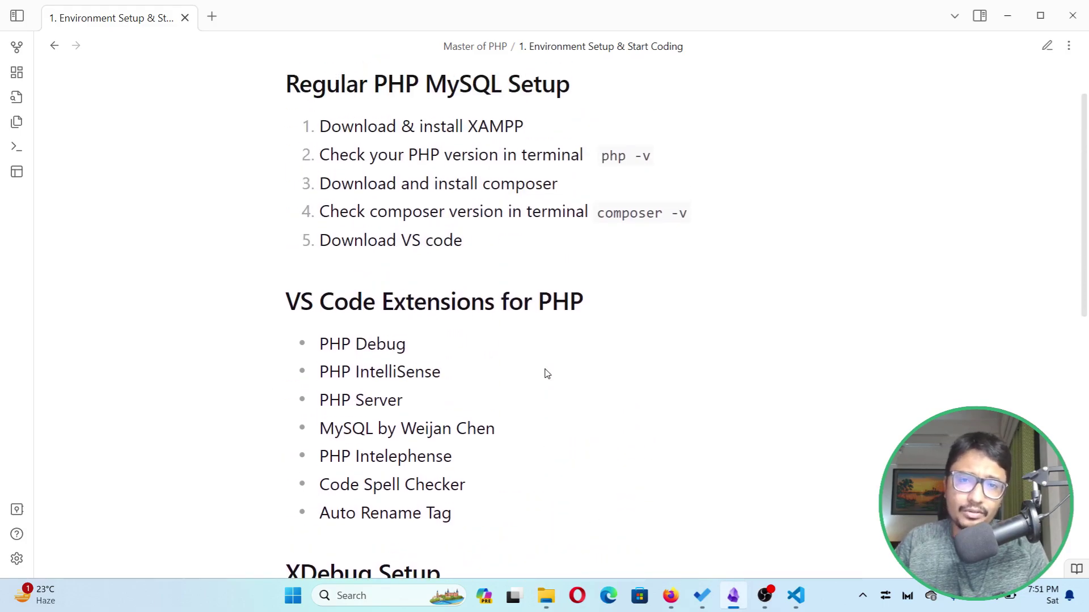
{"action": "scroll", "coordinate": [547, 373], "scroll_direction": "up", "scroll_amount": 1}
{"action": "scroll", "coordinate": [547, 373], "scroll_direction": "down", "scroll_amount": 5}
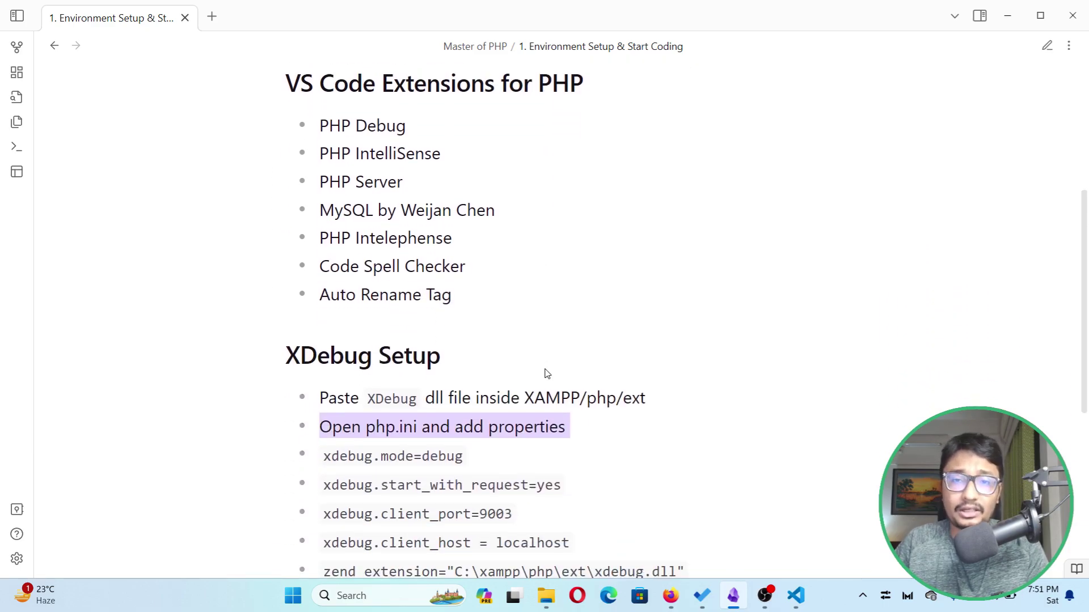
{"action": "scroll", "coordinate": [547, 374], "scroll_direction": "down", "scroll_amount": 1}
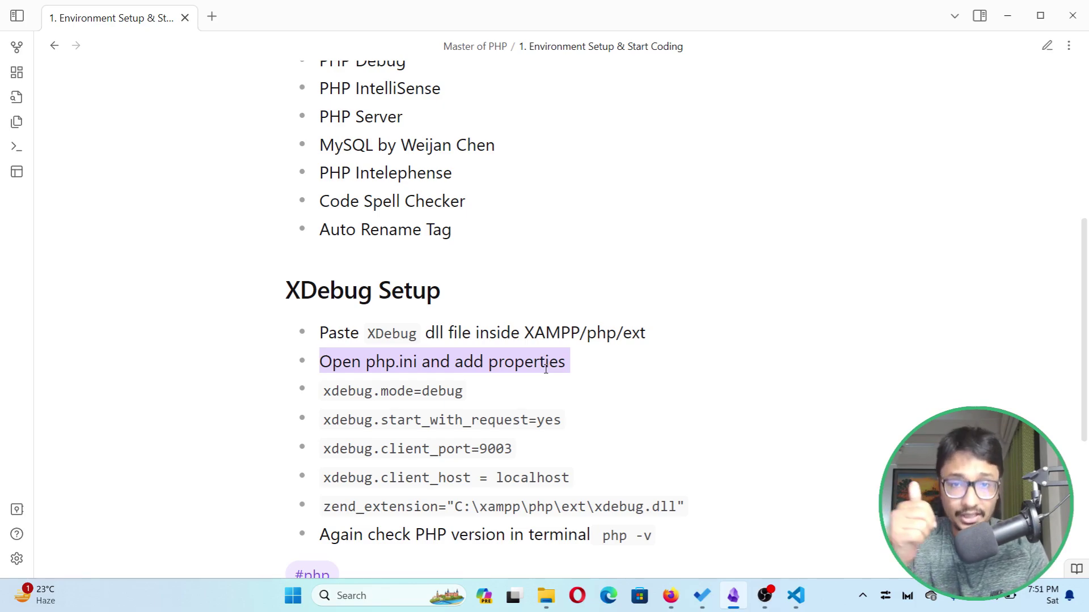
{"action": "scroll", "coordinate": [577, 360], "scroll_direction": "down", "scroll_amount": 1}
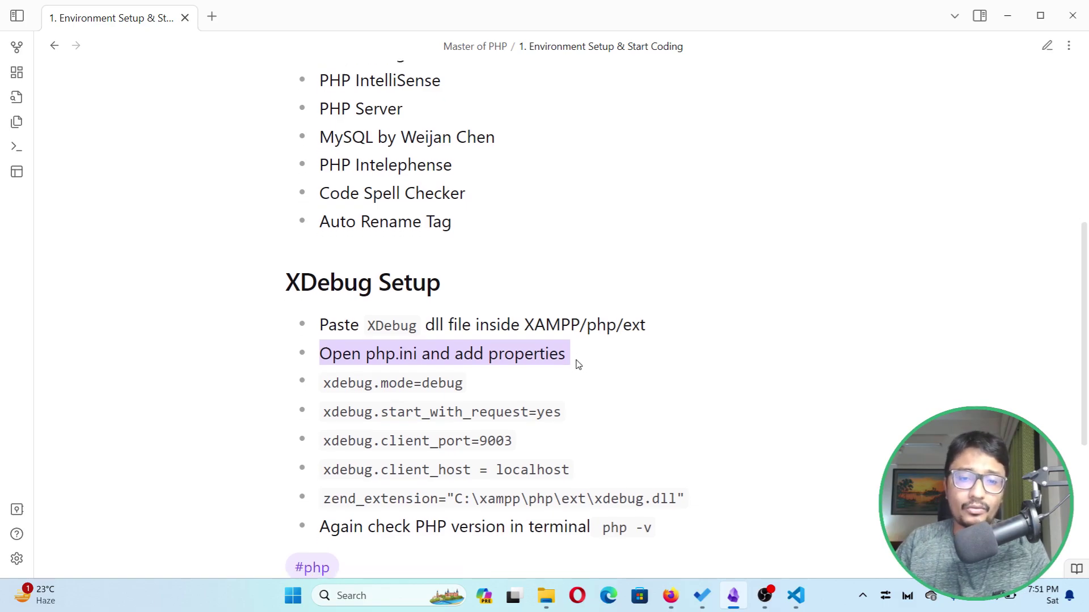
{"action": "left_click", "coordinate": [391, 285]}
{"action": "left_click_drag", "start_coordinate": [365, 290], "coordinate": [422, 292]}
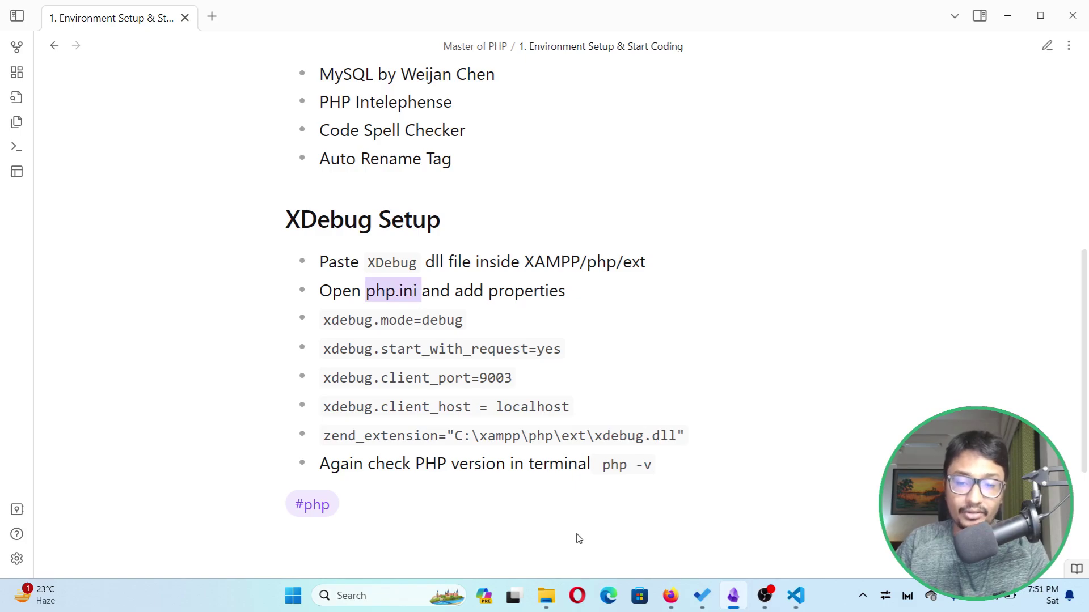
- Switch to File Explorer, go to C:\xampp\php and open the php.ini file in Notepad
{"action": "left_click", "coordinate": [546, 595]}
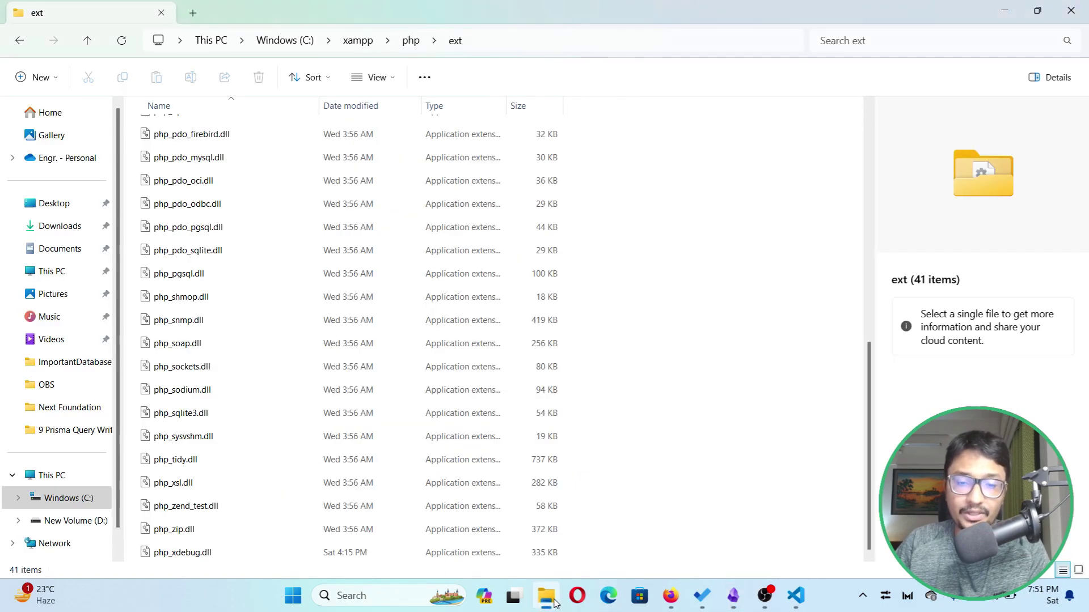
{"action": "left_click", "coordinate": [358, 40]}
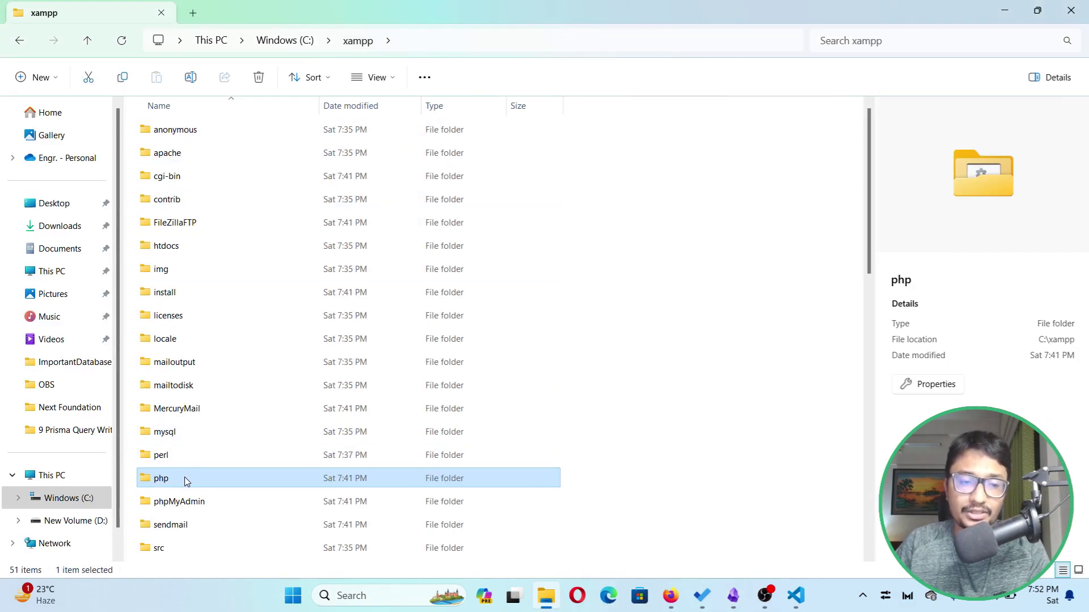
{"action": "double_click", "coordinate": [185, 479]}
{"action": "scroll", "coordinate": [191, 457], "scroll_direction": "down", "scroll_amount": 10}
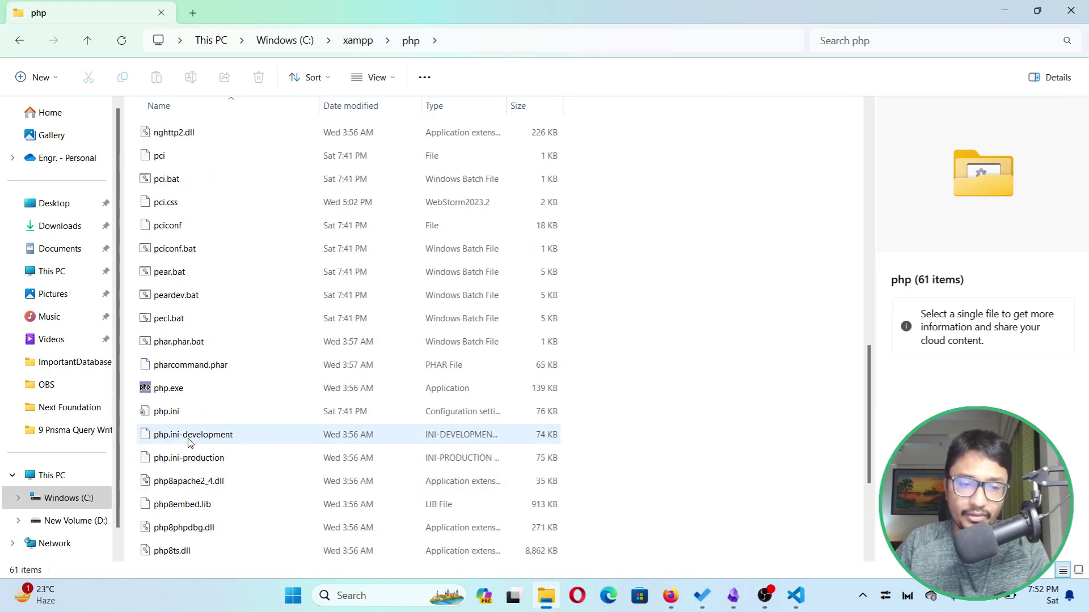
{"action": "left_click", "coordinate": [170, 413]}
{"action": "right_click", "coordinate": [171, 414]}
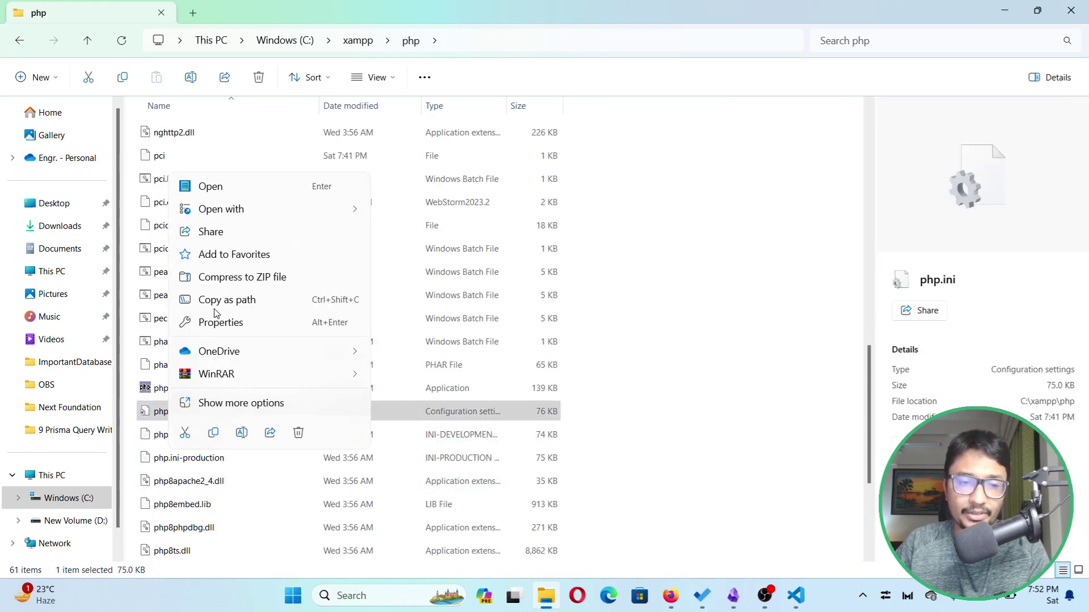
{"action": "left_click", "coordinate": [239, 189]}
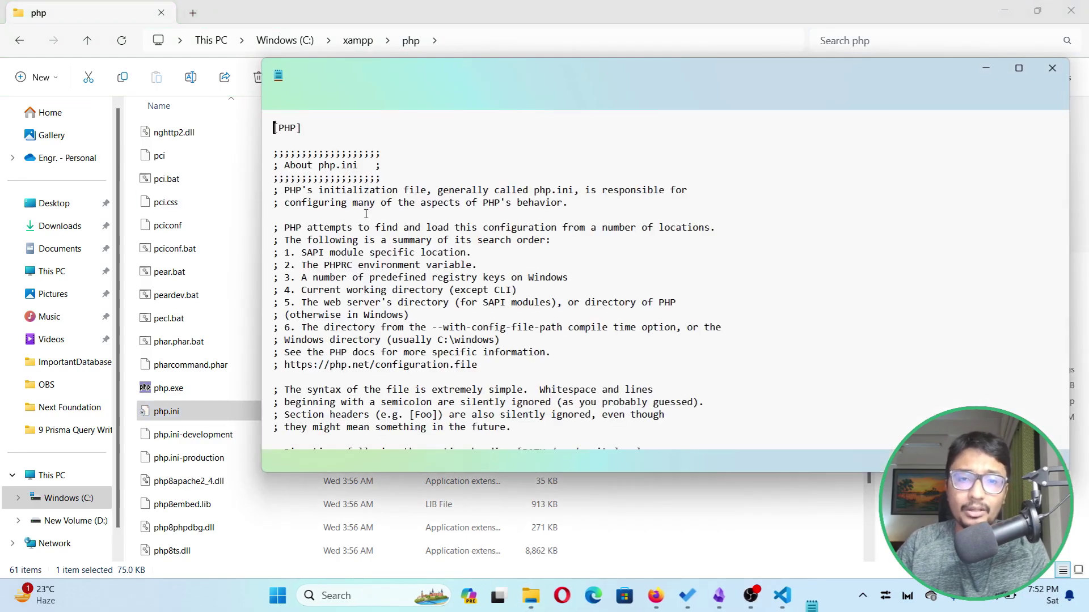
- Add several blank lines at the end of php.ini after mssql.secure_connection=Off, placing the text cursor a few lines below it
{"action": "scroll", "coordinate": [397, 226], "scroll_direction": "up", "scroll_amount": 10}
{"action": "scroll", "coordinate": [431, 244], "scroll_direction": "down", "scroll_amount": 8}
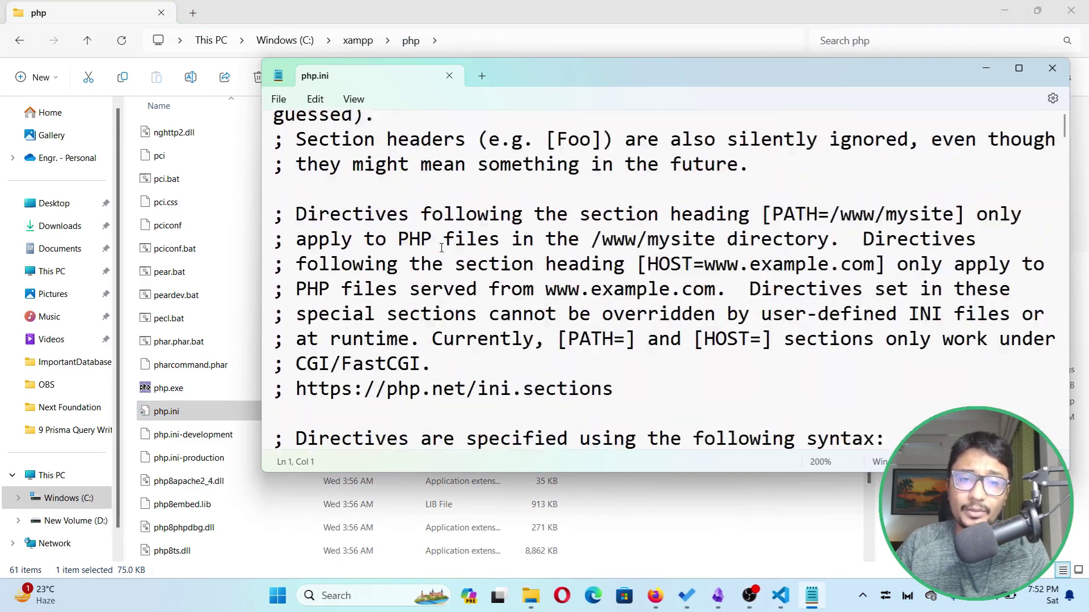
{"action": "scroll", "coordinate": [441, 248], "scroll_direction": "down", "scroll_amount": 20}
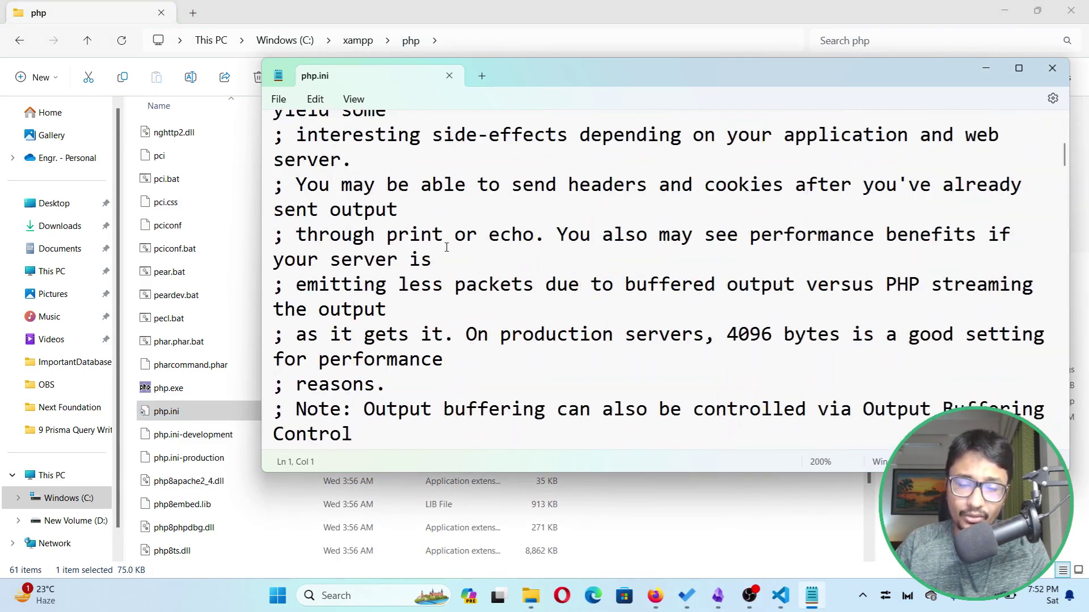
{"action": "scroll", "coordinate": [446, 247], "scroll_direction": "down", "scroll_amount": 20}
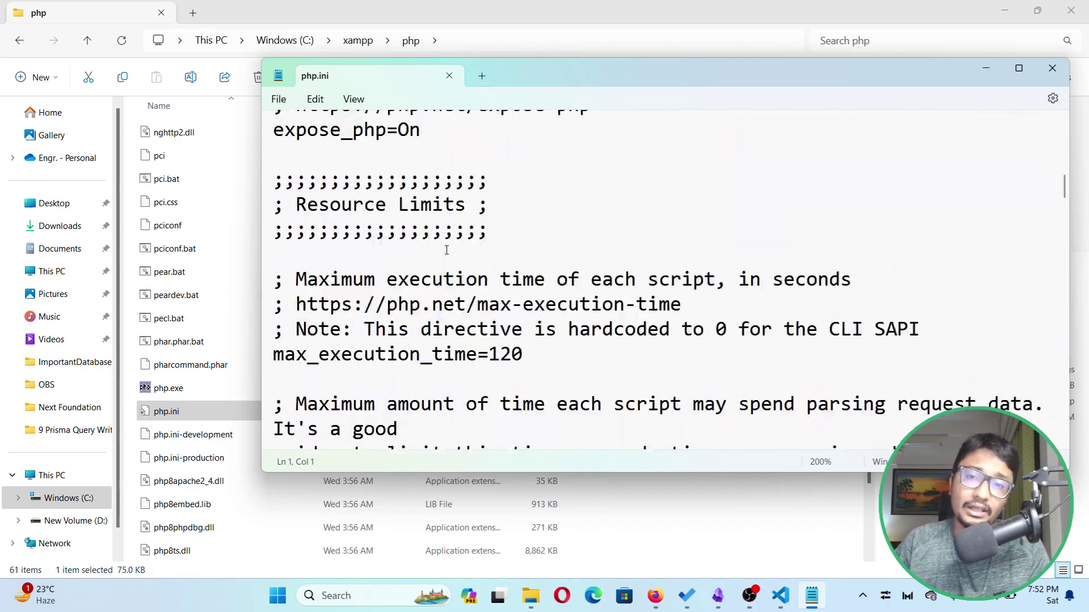
{"action": "scroll", "coordinate": [447, 249], "scroll_direction": "down", "scroll_amount": 3, "text": "ctrl"}
{"action": "scroll", "coordinate": [447, 250], "scroll_direction": "down", "scroll_amount": 20}
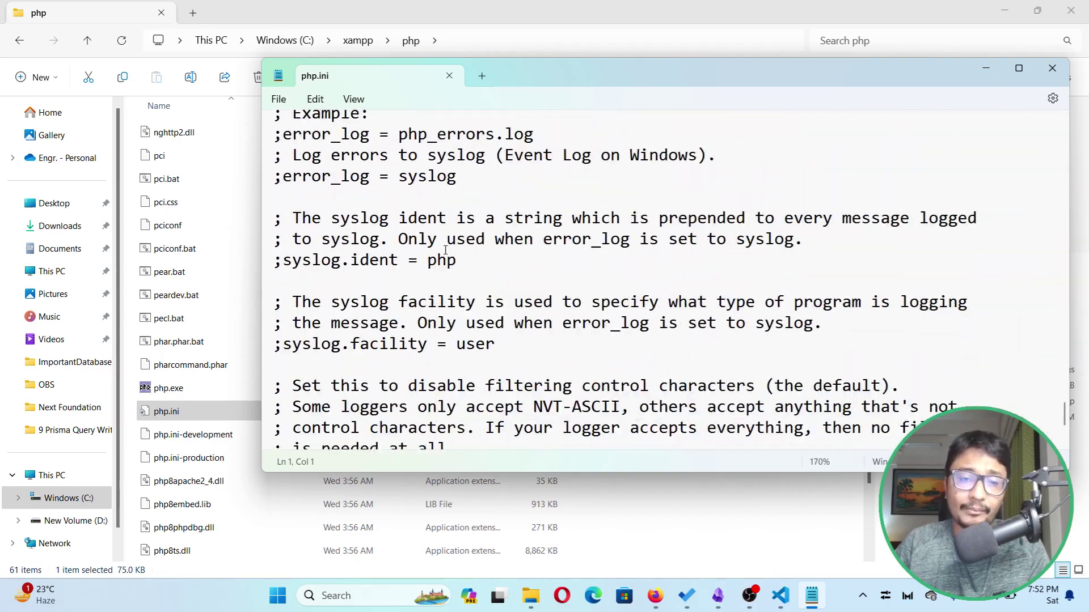
{"action": "scroll", "coordinate": [445, 249], "scroll_direction": "down", "scroll_amount": 1, "text": "ctrl"}
{"action": "scroll", "coordinate": [445, 249], "scroll_direction": "down", "scroll_amount": 20}
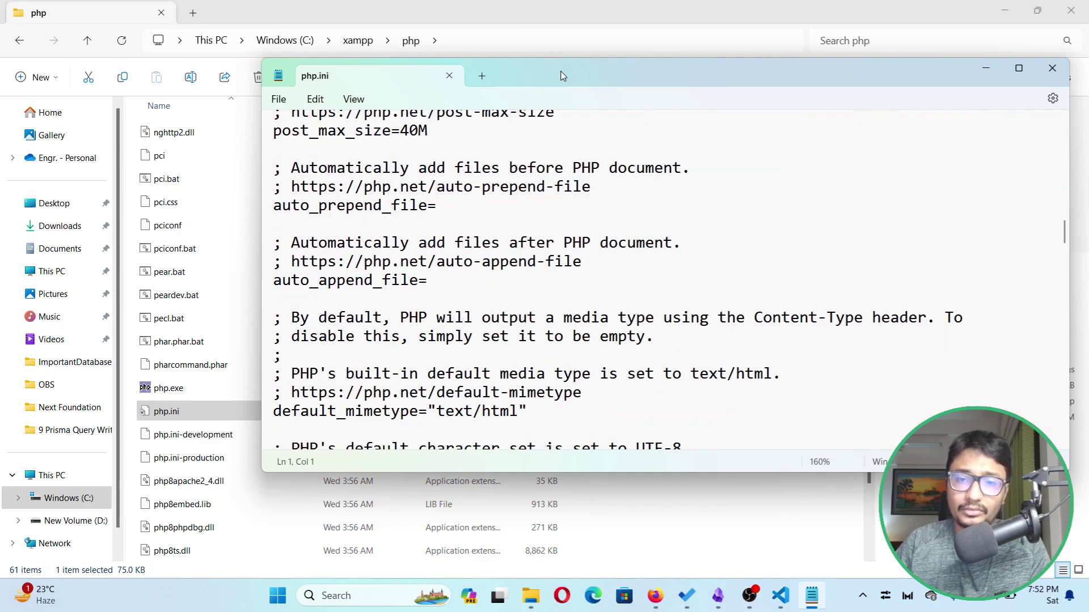
{"action": "double_click", "coordinate": [563, 55]}
{"action": "scroll", "coordinate": [1042, 240], "scroll_direction": "down", "scroll_amount": 20}
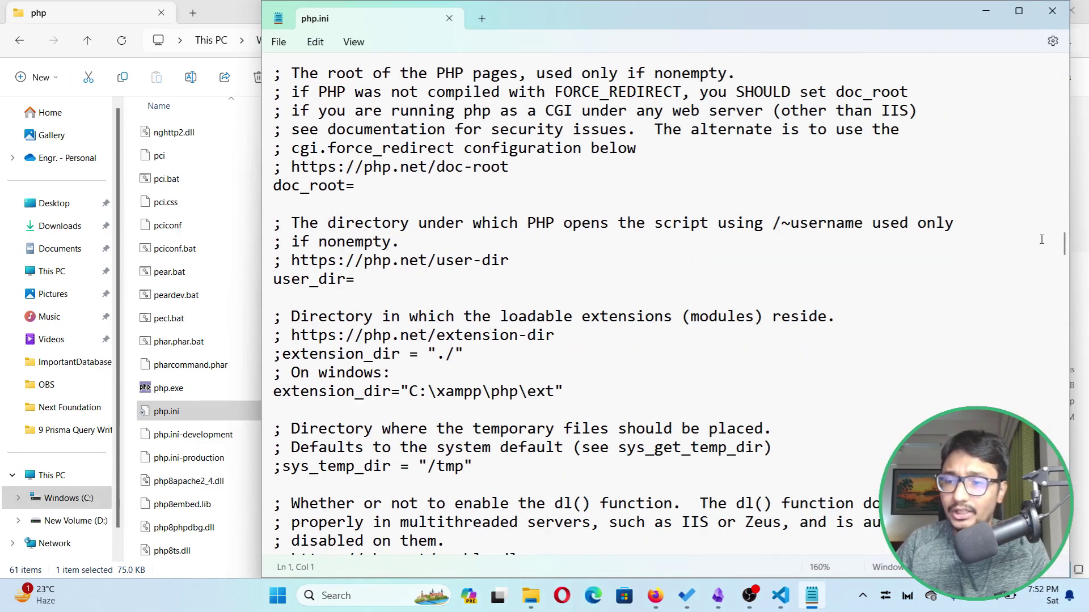
{"action": "left_click_drag", "start_coordinate": [1064, 244], "coordinate": [1042, 587]}
{"action": "left_click", "coordinate": [575, 532]}
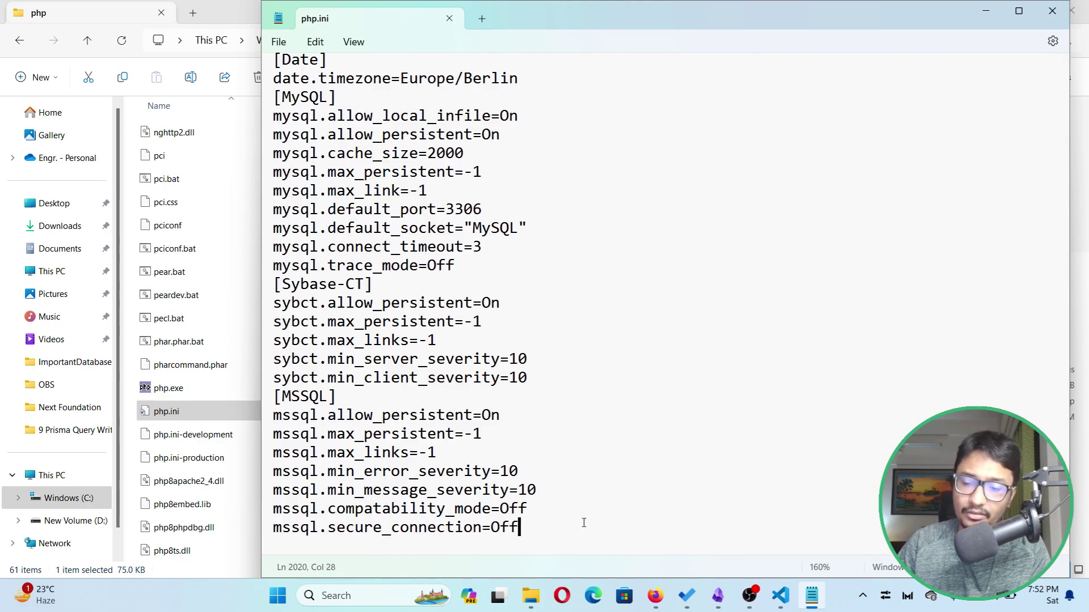
{"action": "key", "text": "Return"}
{"action": "key", "text": "Return"}
{"action": "key", "text": "Return"}
{"action": "key", "text": "Return"}
{"action": "key", "text": "Return"}
{"action": "key", "text": "Return"}
{"action": "key", "text": "Return"}
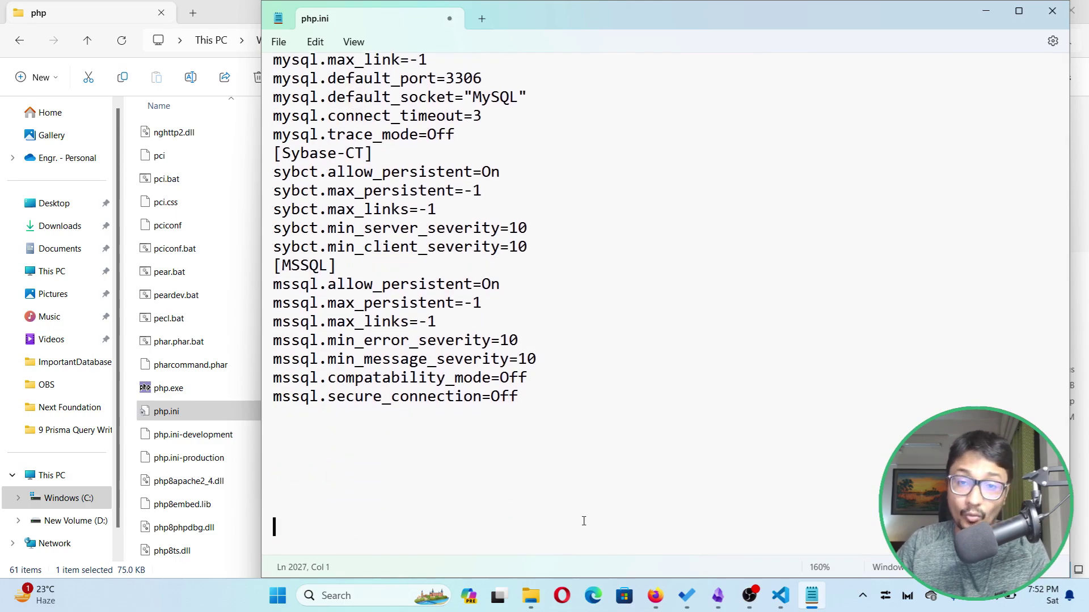
{"action": "left_click", "coordinate": [396, 457]}
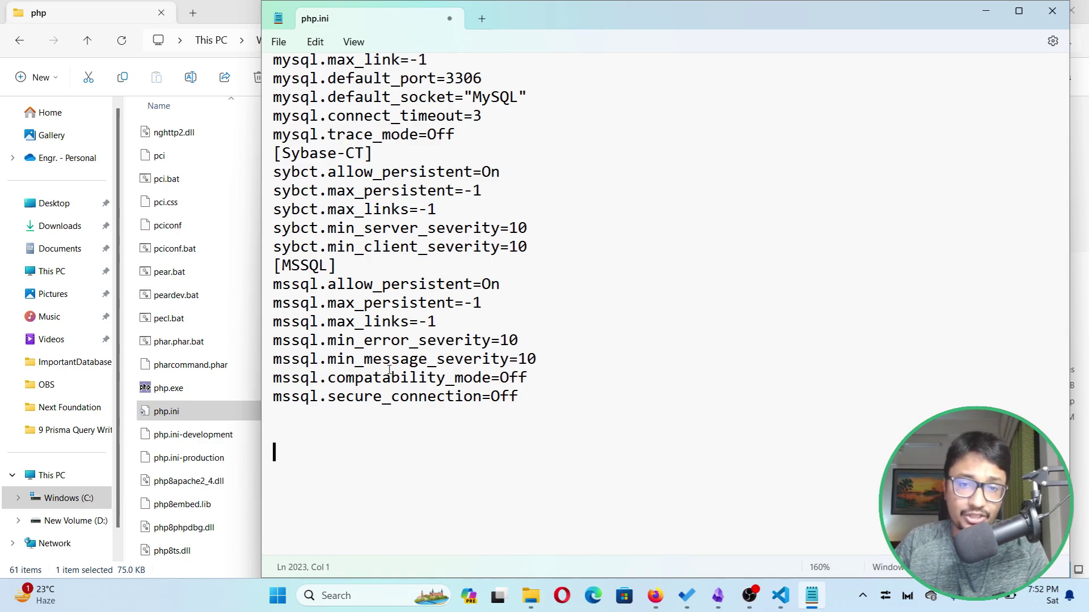
- Copy xdebug.mode=debug from the Obsidian note and paste it at the end of php.ini
{"action": "left_click", "coordinate": [655, 595]}
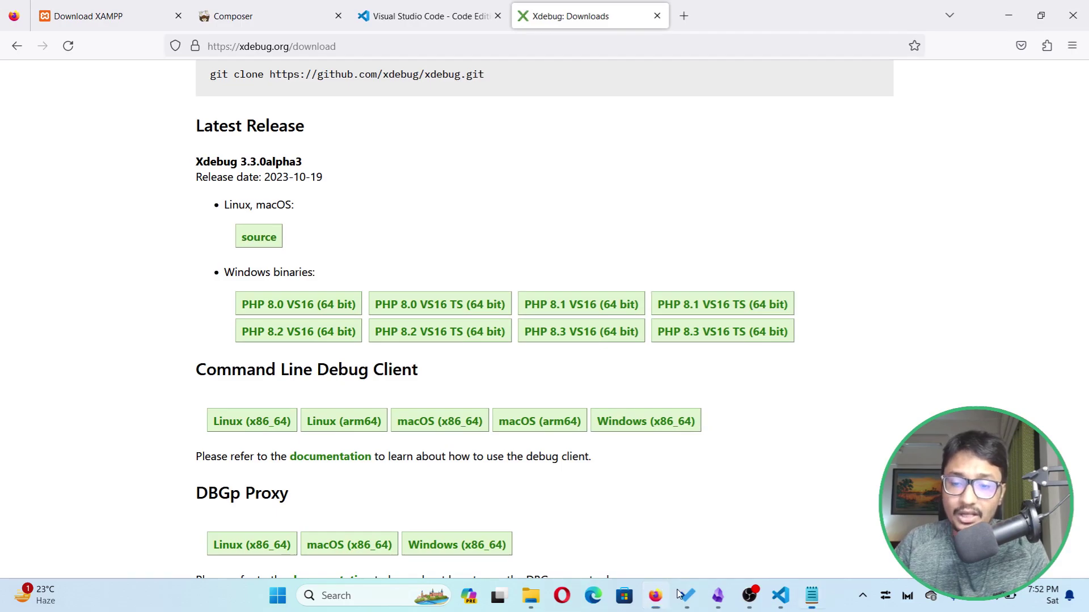
{"action": "left_click", "coordinate": [717, 596]}
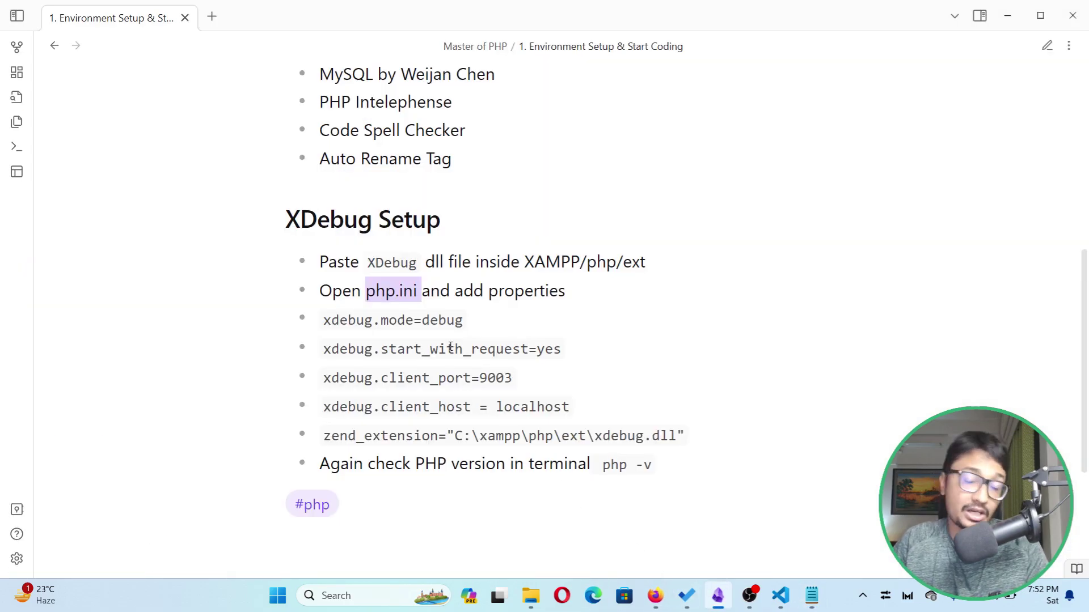
{"action": "left_click_drag", "start_coordinate": [322, 320], "coordinate": [468, 326]}
{"action": "key", "text": "ctrl+c"}
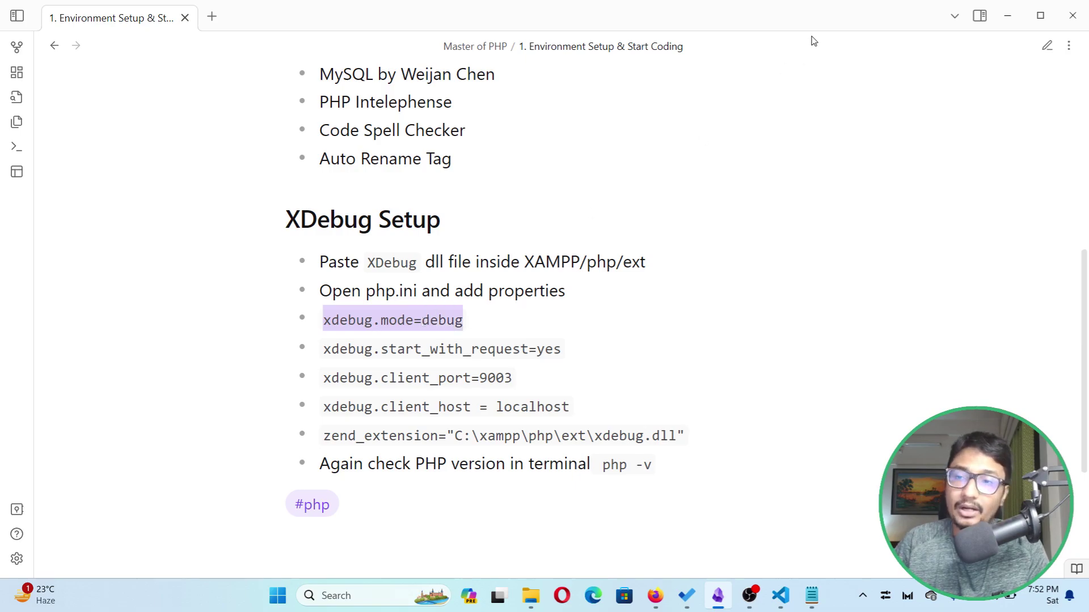
{"action": "left_click", "coordinate": [1007, 16]}
{"action": "key", "text": "ctrl+v"}
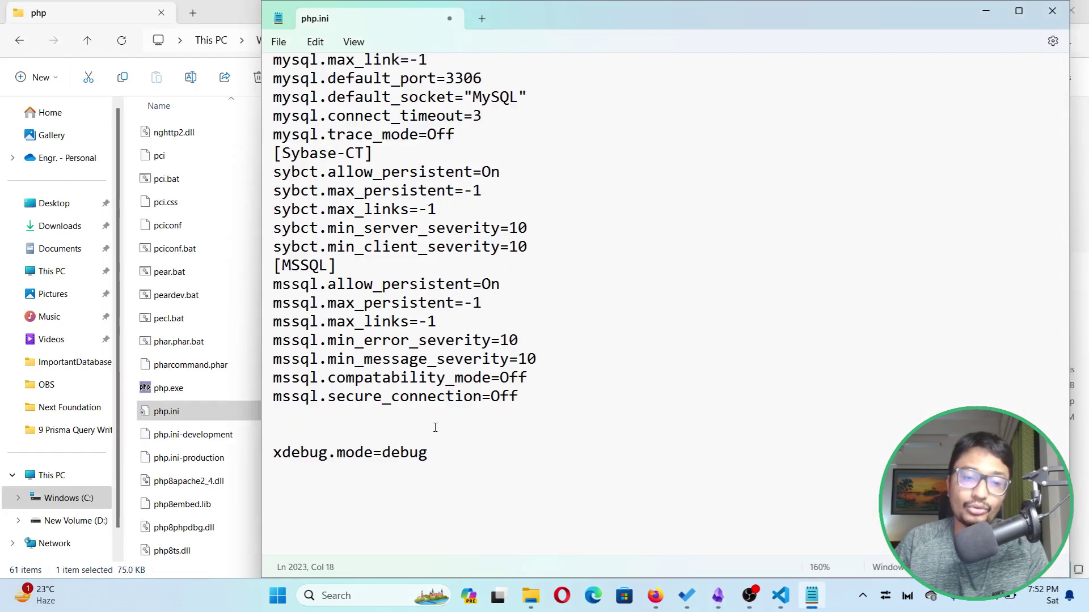
- Check each part of the pasted xdebug.mode=debug line in php.ini
{"action": "double_click", "coordinate": [309, 457]}
{"action": "left_click", "coordinate": [337, 453]}
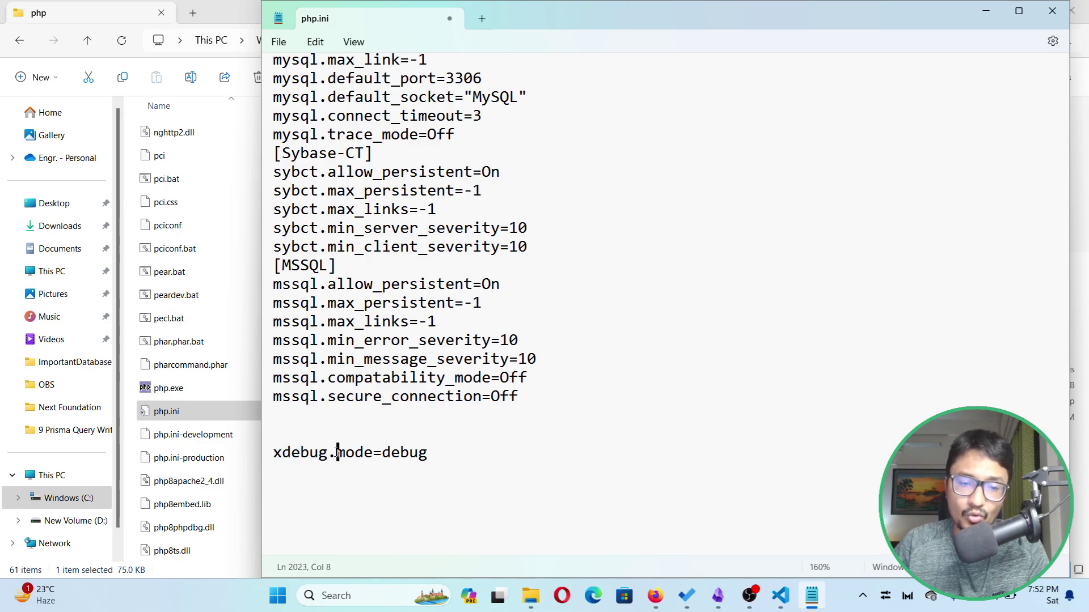
{"action": "double_click", "coordinate": [376, 454]}
{"action": "double_click", "coordinate": [411, 454]}
{"action": "left_click", "coordinate": [421, 455]}
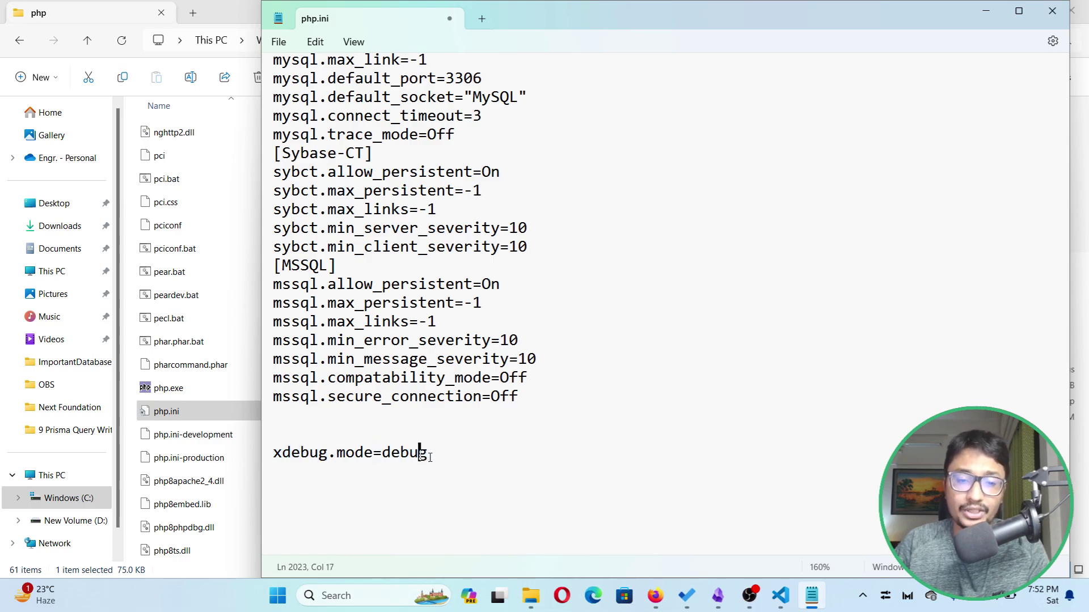
- Add xdebug.start_with_request=yes, copied from the Obsidian note, on a new line below xdebug.mode=debug in php.ini
{"action": "left_click", "coordinate": [450, 441]}
{"action": "key", "text": "Return"}
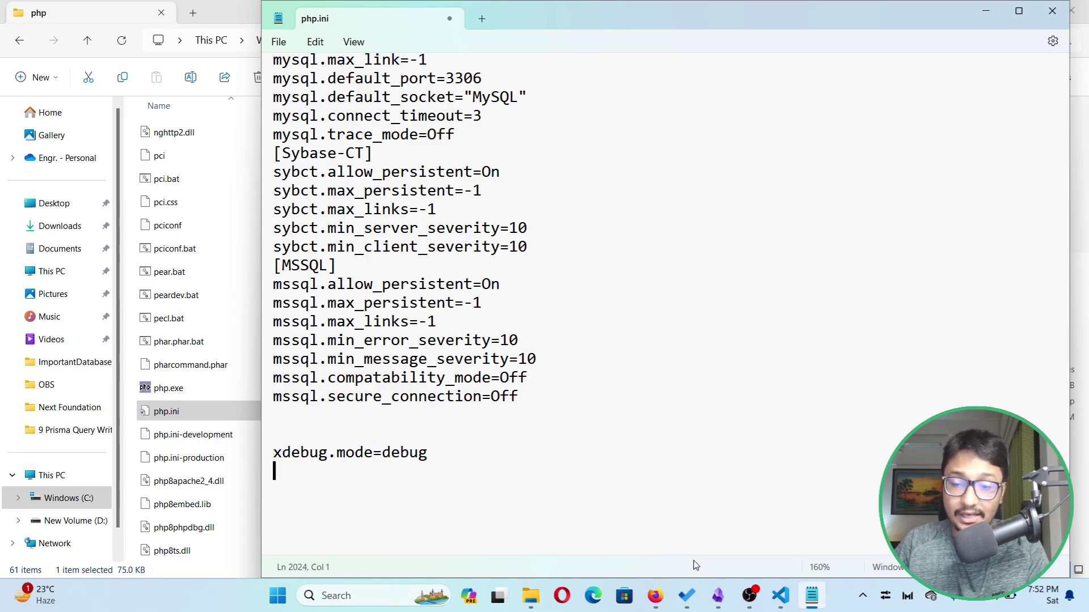
{"action": "left_click", "coordinate": [718, 595]}
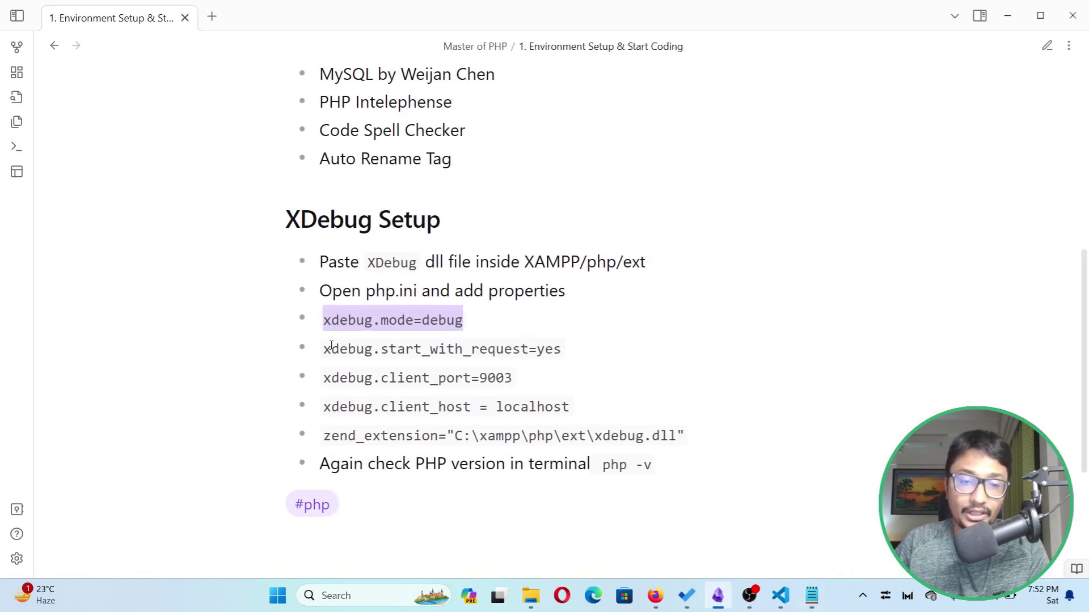
{"action": "left_click_drag", "start_coordinate": [324, 349], "coordinate": [566, 350]}
{"action": "key", "text": "ctrl+c"}
{"action": "left_click", "coordinate": [1007, 15]}
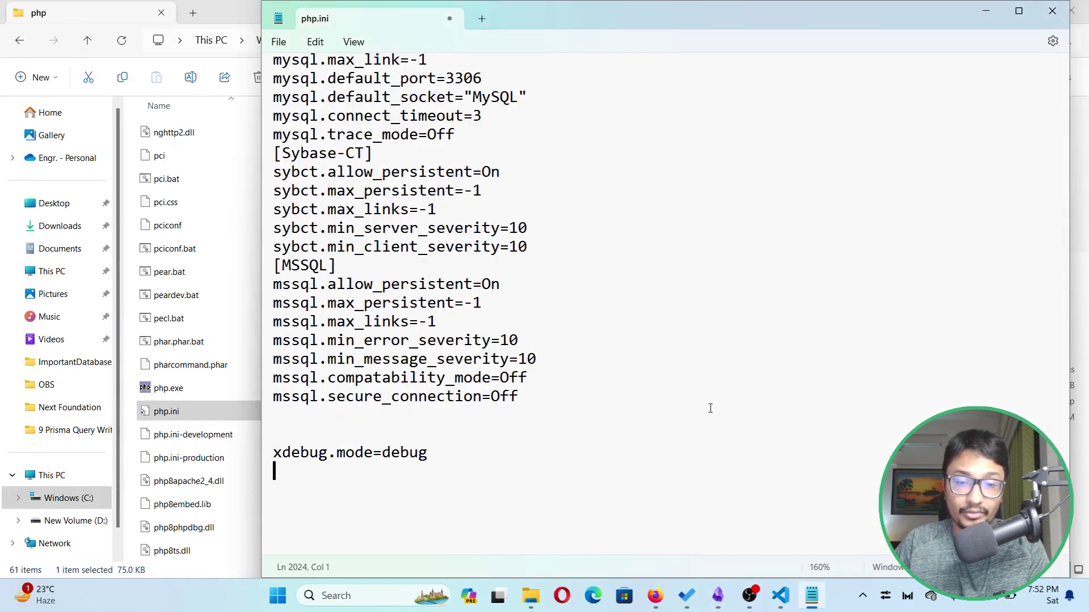
{"action": "key", "text": "ctrl+v"}
{"action": "scroll", "coordinate": [530, 426], "scroll_direction": "down", "scroll_amount": 1}
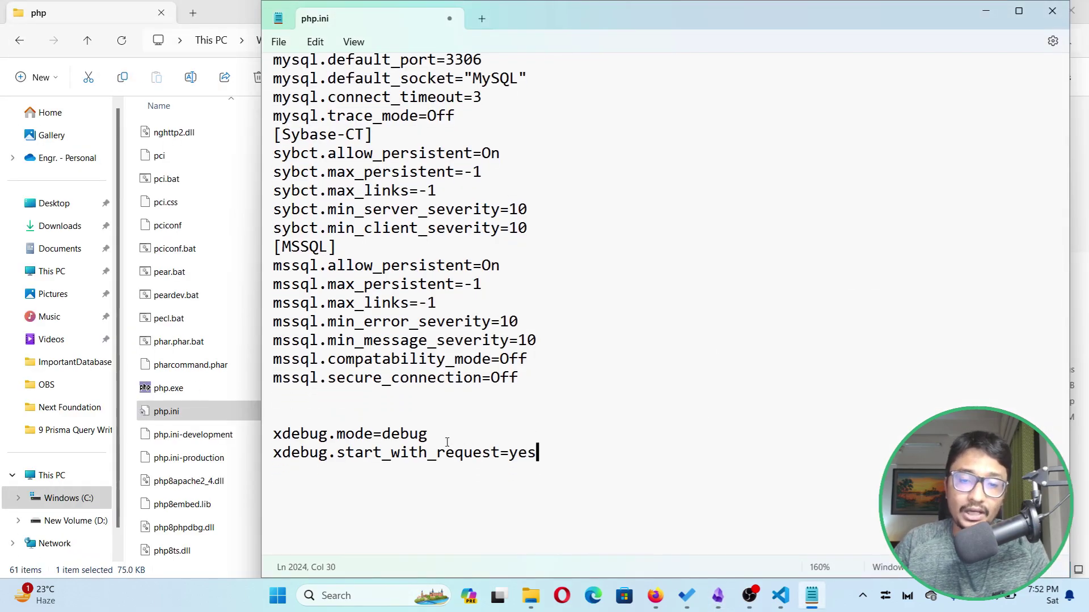
- Save php.ini with the Xdebug lines added and reposition the Notepad window
{"action": "left_click_drag", "start_coordinate": [446, 441], "coordinate": [271, 436]}
{"action": "left_click", "coordinate": [296, 418]}
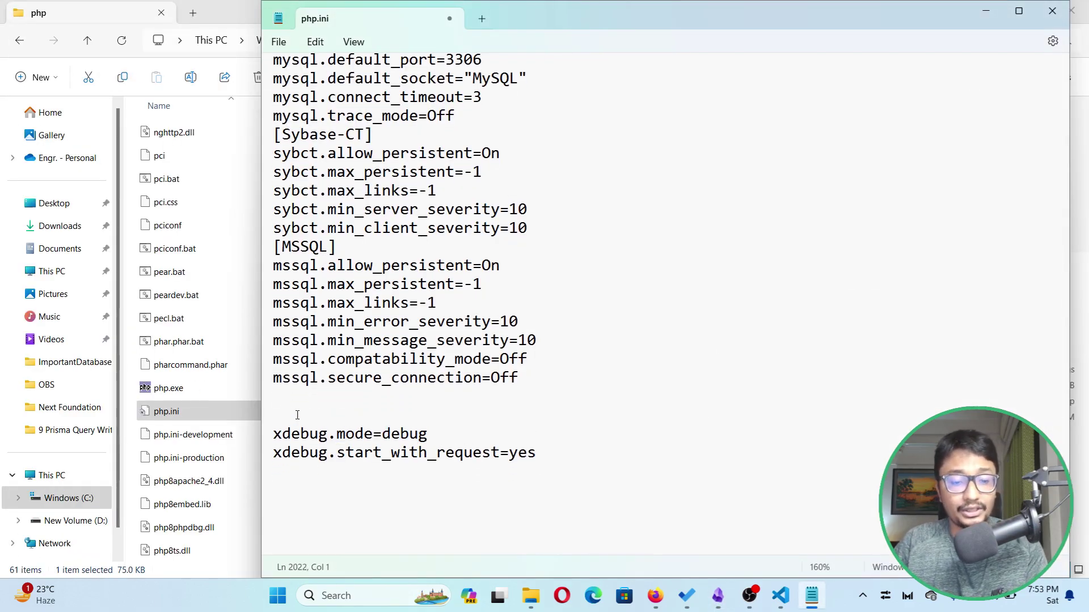
{"action": "key", "text": "ctrl+s"}
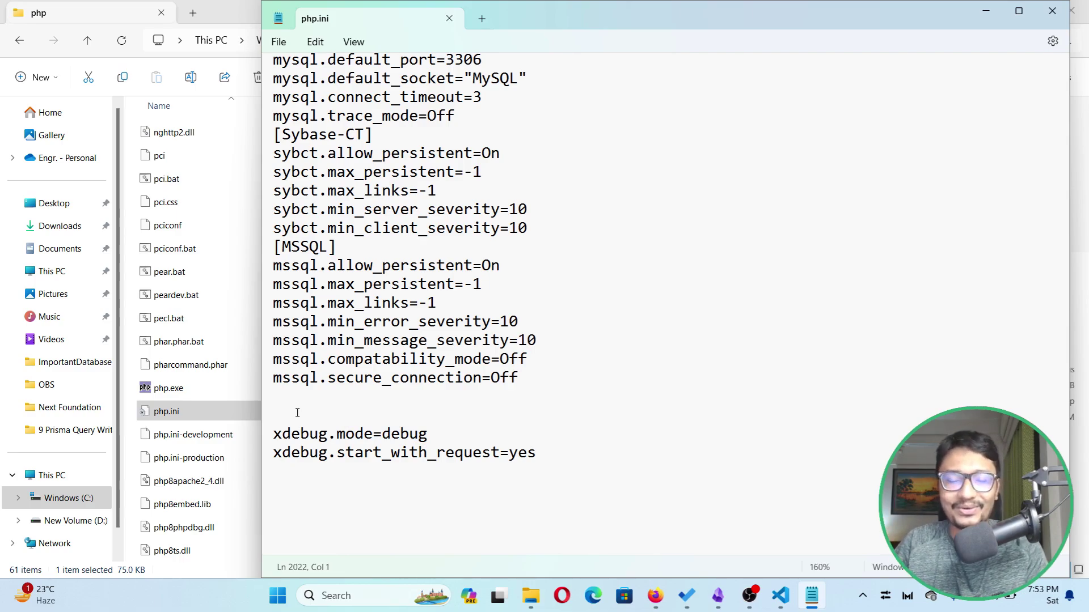
{"action": "left_click_drag", "start_coordinate": [545, 19], "coordinate": [481, 19]}
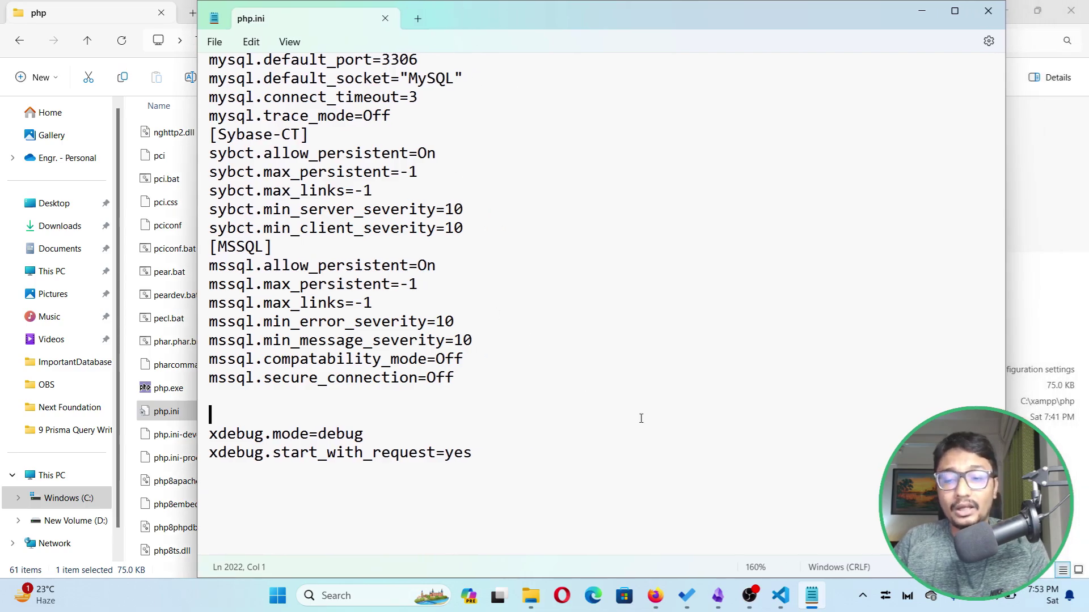
- Add xdebug.client_port=9003, copied from the Obsidian note, on a new line below xdebug.start_with_request=yes in php.ini
{"action": "left_click", "coordinate": [712, 606]}
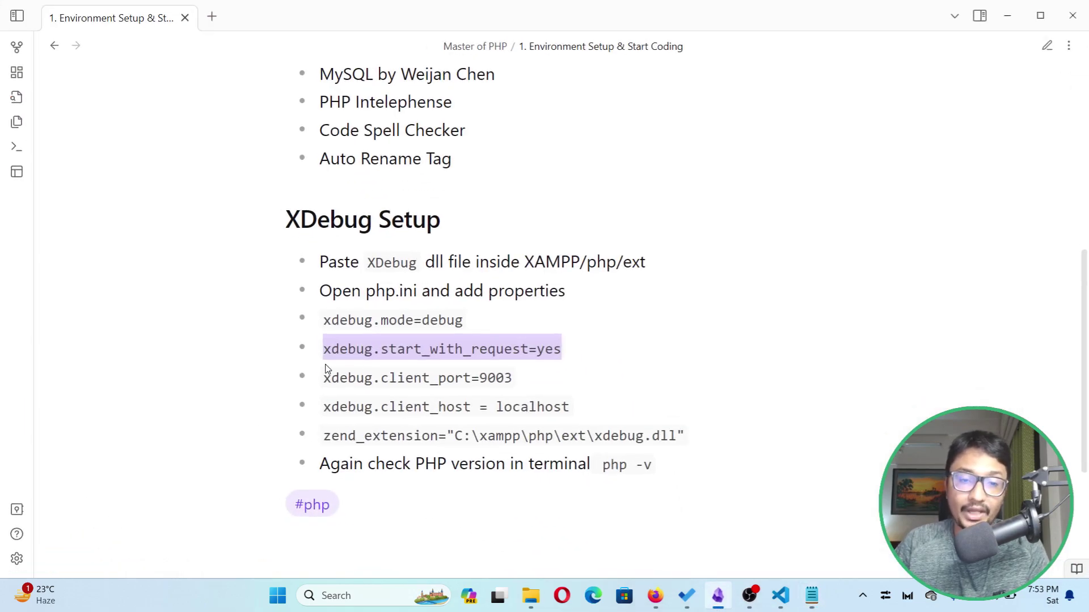
{"action": "left_click_drag", "start_coordinate": [324, 377], "coordinate": [512, 378]}
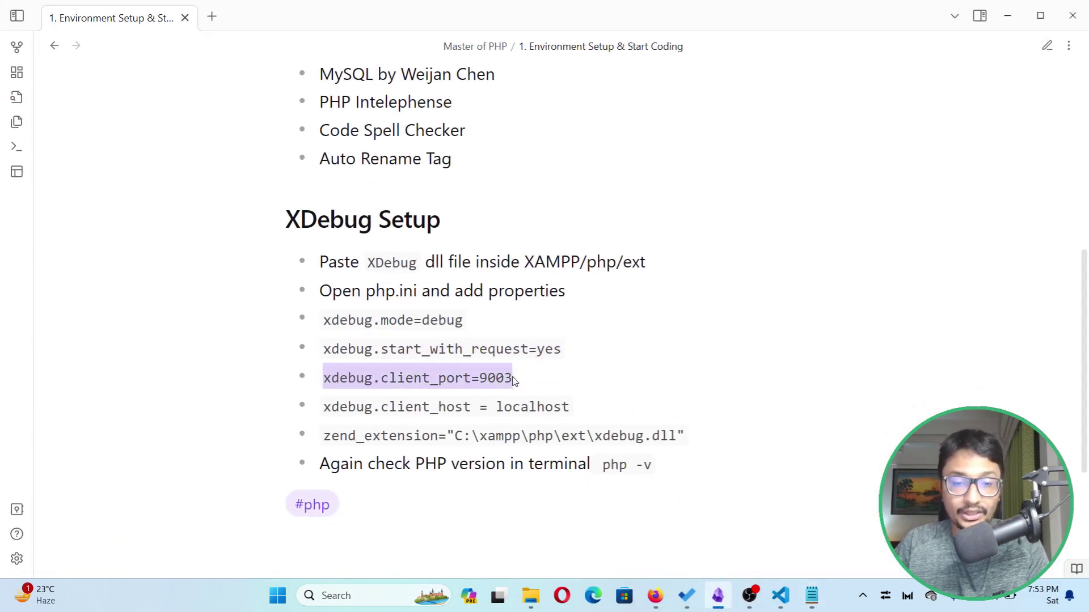
{"action": "key", "text": "alt+Tab"}
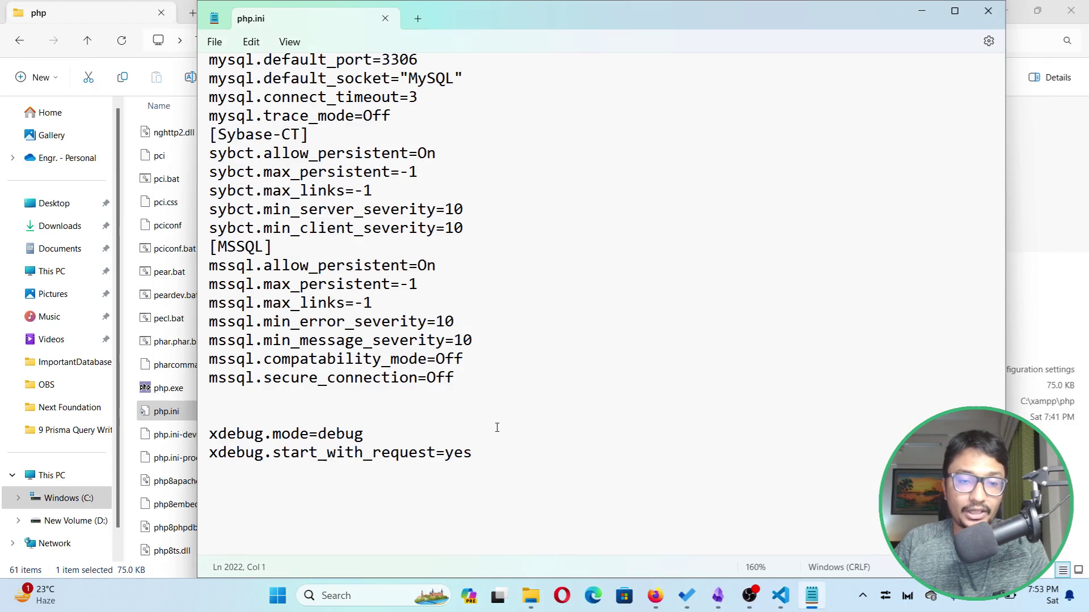
{"action": "left_click", "coordinate": [349, 472]}
{"action": "type", "text": "xdebug.client_port=9003"}
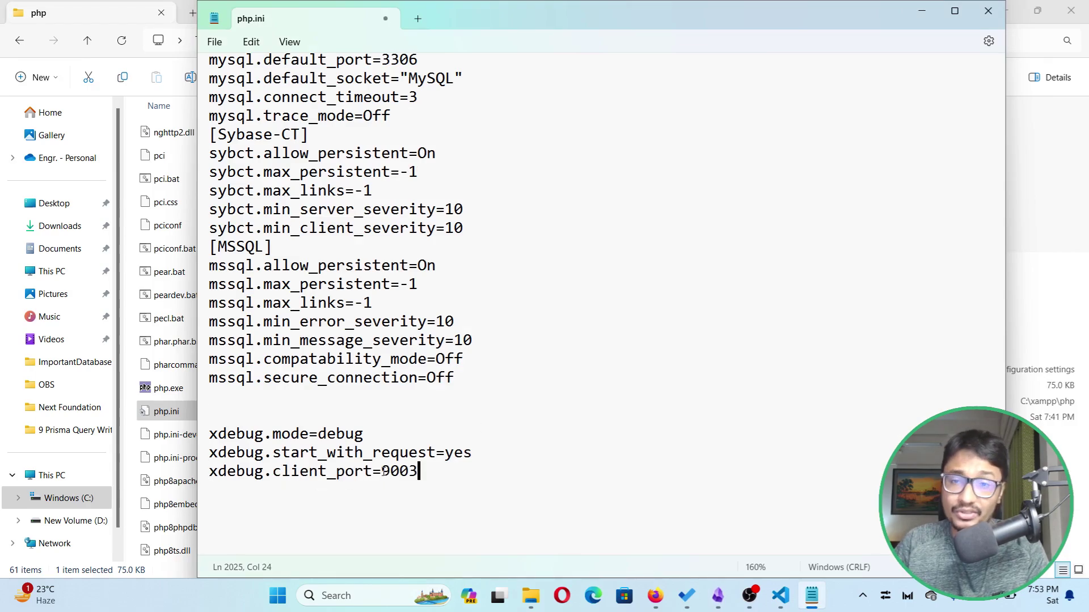
- Switch to Firefox and search the web in a new tab for "xdebug in xampp php ini"
{"action": "left_click", "coordinate": [655, 595]}
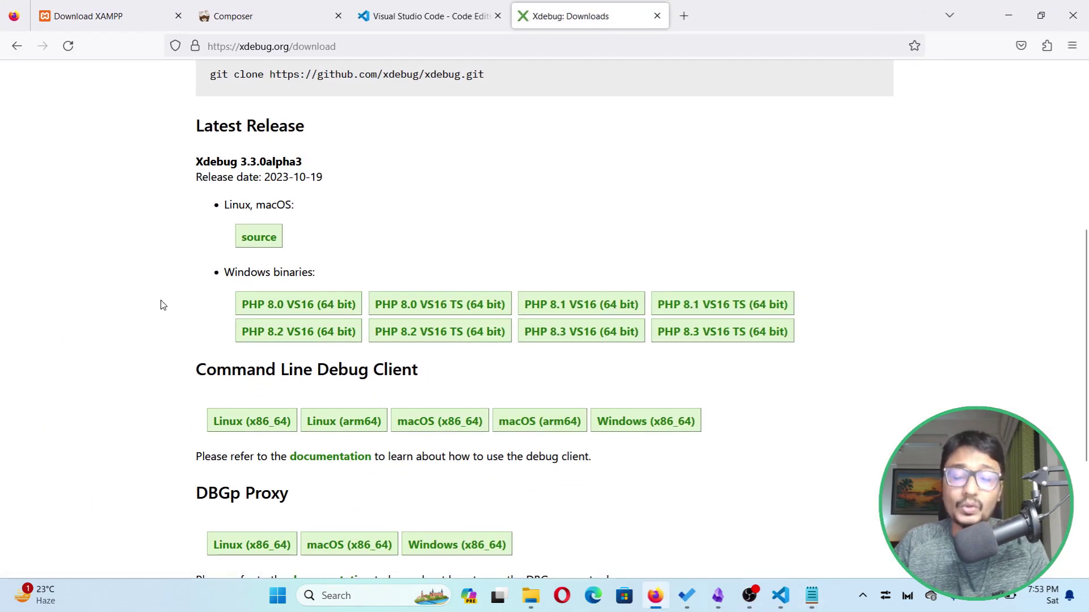
{"action": "scroll", "coordinate": [163, 305], "scroll_direction": "up", "scroll_amount": 5}
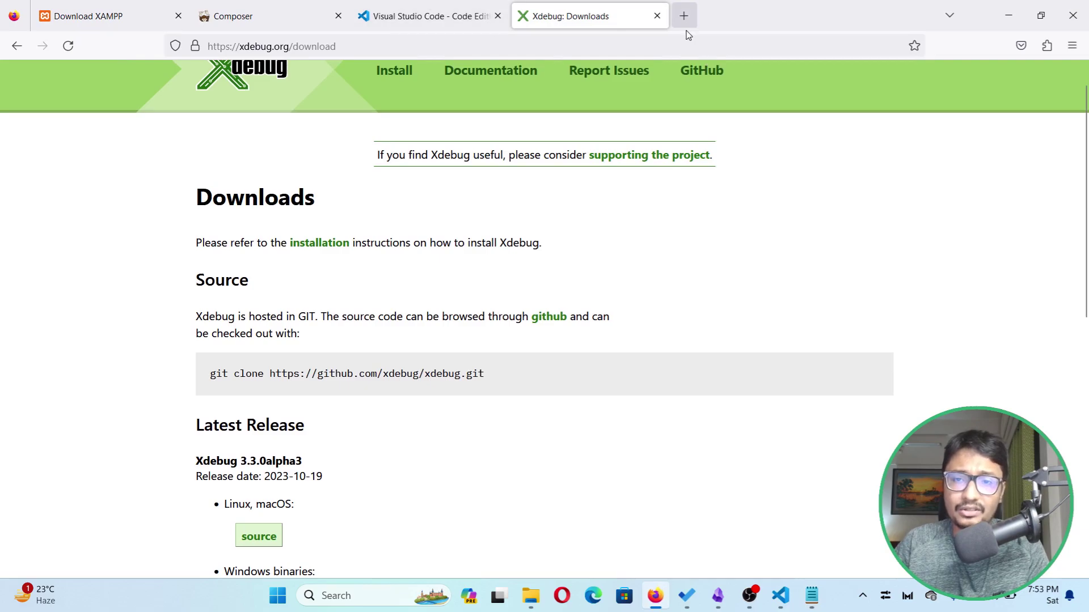
{"action": "double_click", "coordinate": [253, 48]}
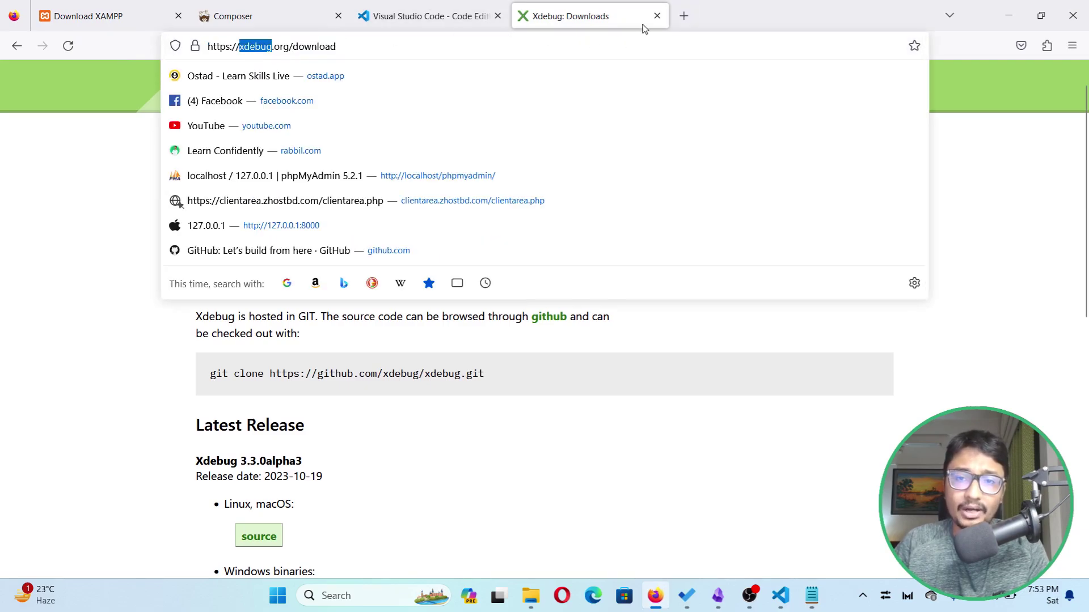
{"action": "key", "text": "ctrl+c"}
{"action": "left_click", "coordinate": [683, 16]}
{"action": "key", "text": "ctrl+v"}
{"action": "type", "text": "Xa"}
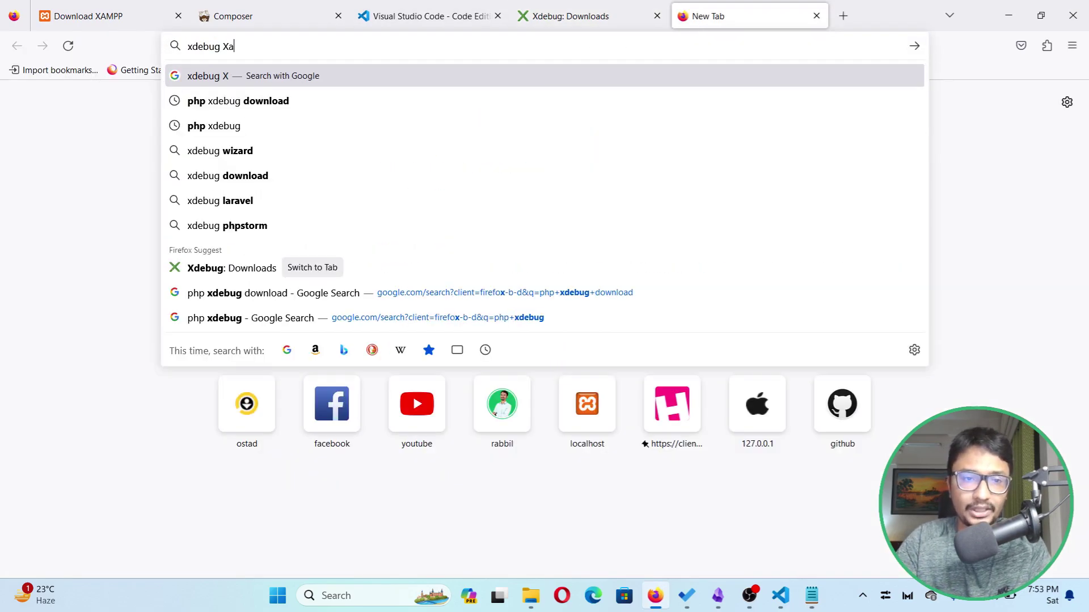
{"action": "type", "text": "m"}
{"action": "key", "text": "Down"}
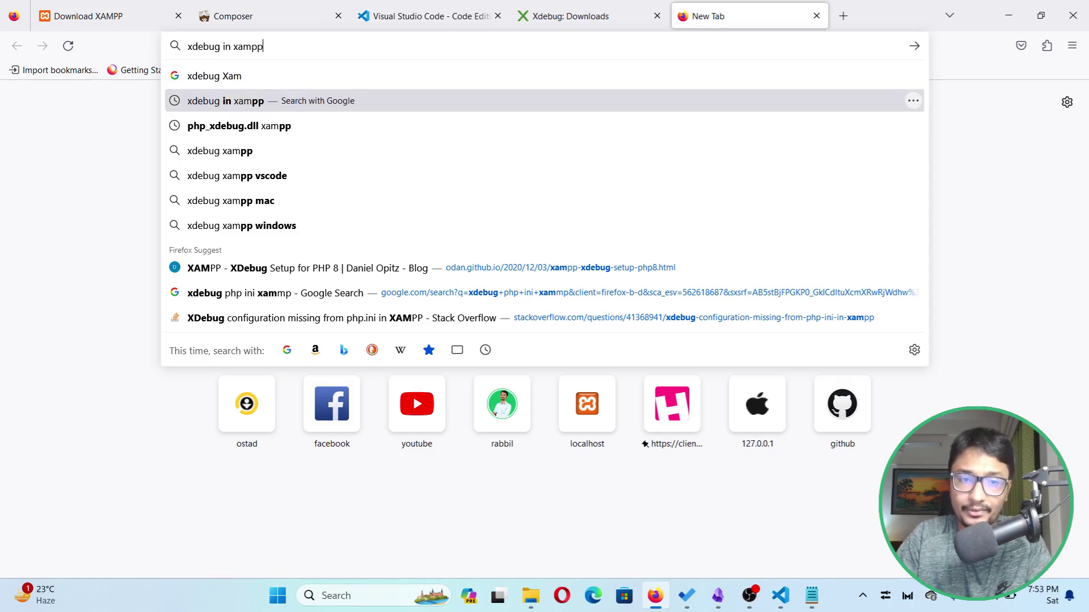
{"action": "type", "text": "ph"}
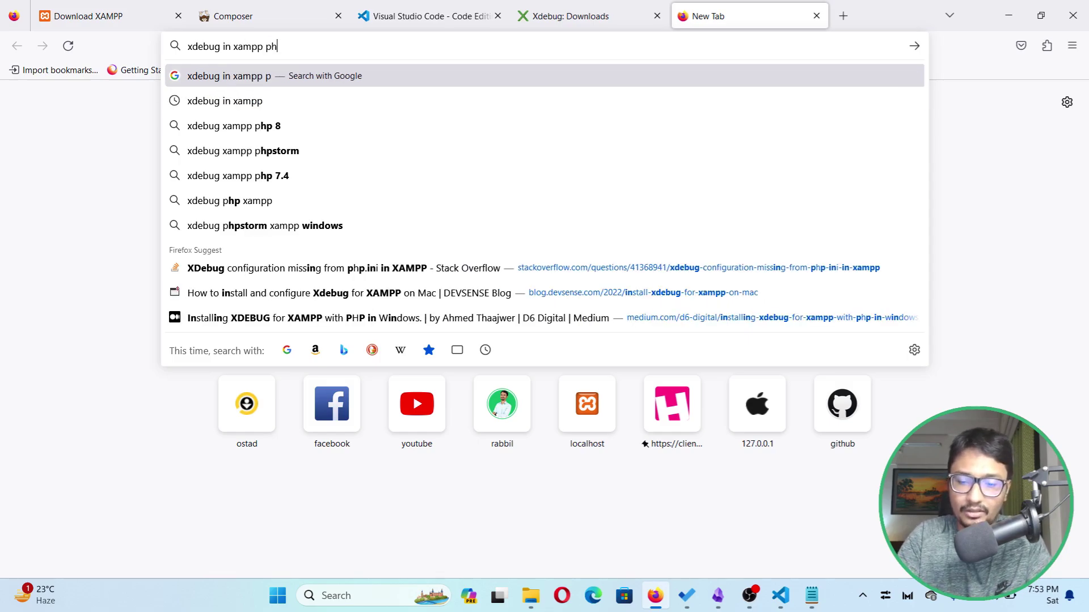
{"action": "type", "text": "p ini"}
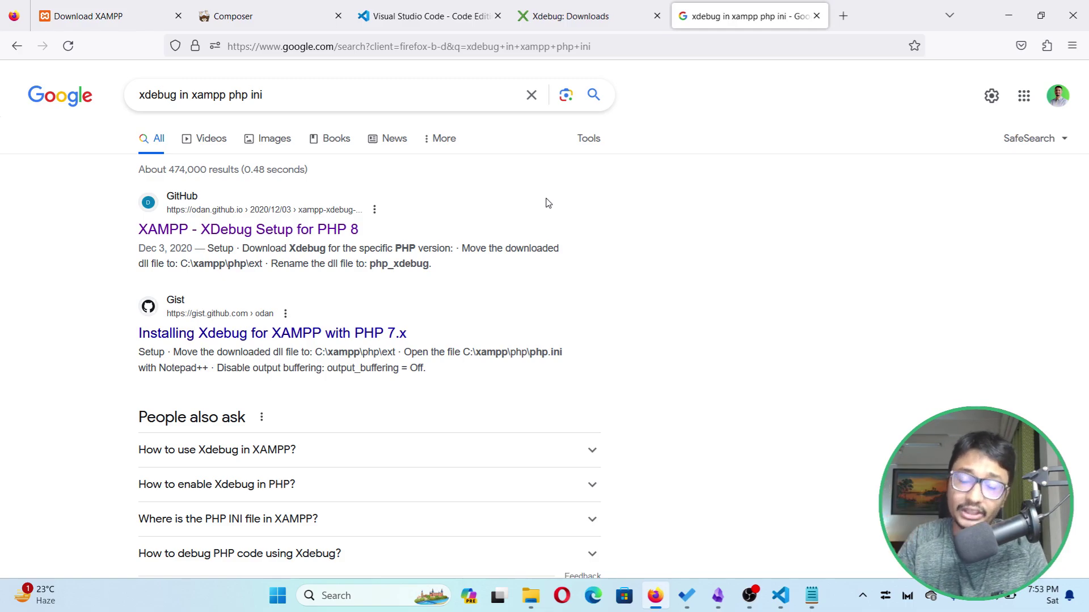
- Look through the search results on configuring Xdebug for XAMPP, closing their tab before returning to php.ini
{"action": "scroll", "coordinate": [547, 210], "scroll_direction": "down", "scroll_amount": 15}
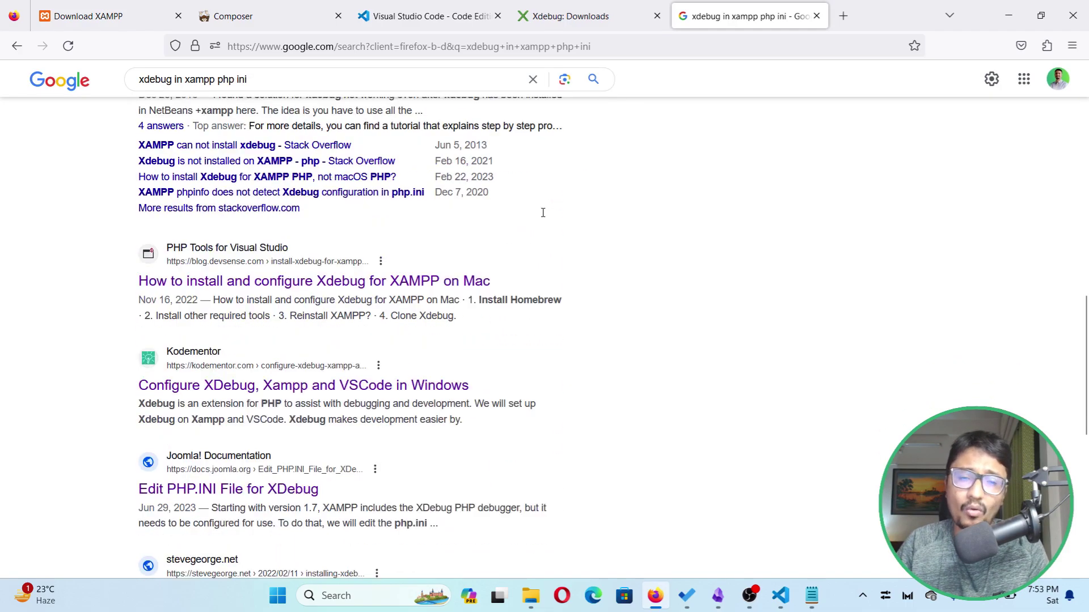
{"action": "scroll", "coordinate": [527, 249], "scroll_direction": "up", "scroll_amount": 15}
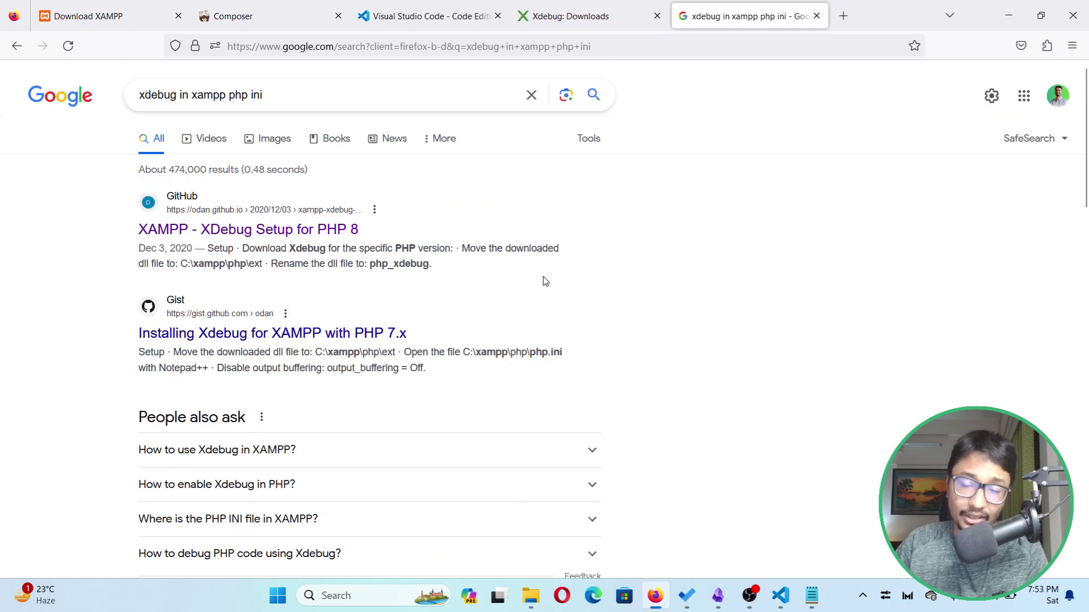
{"action": "left_click", "coordinate": [818, 17]}
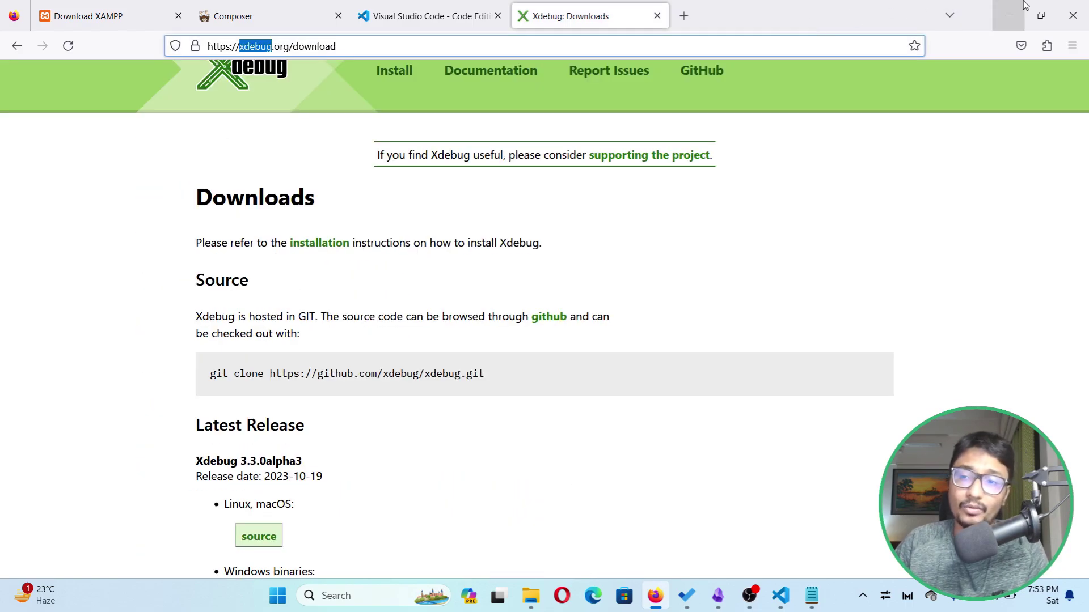
{"action": "key", "text": "alt+Tab"}
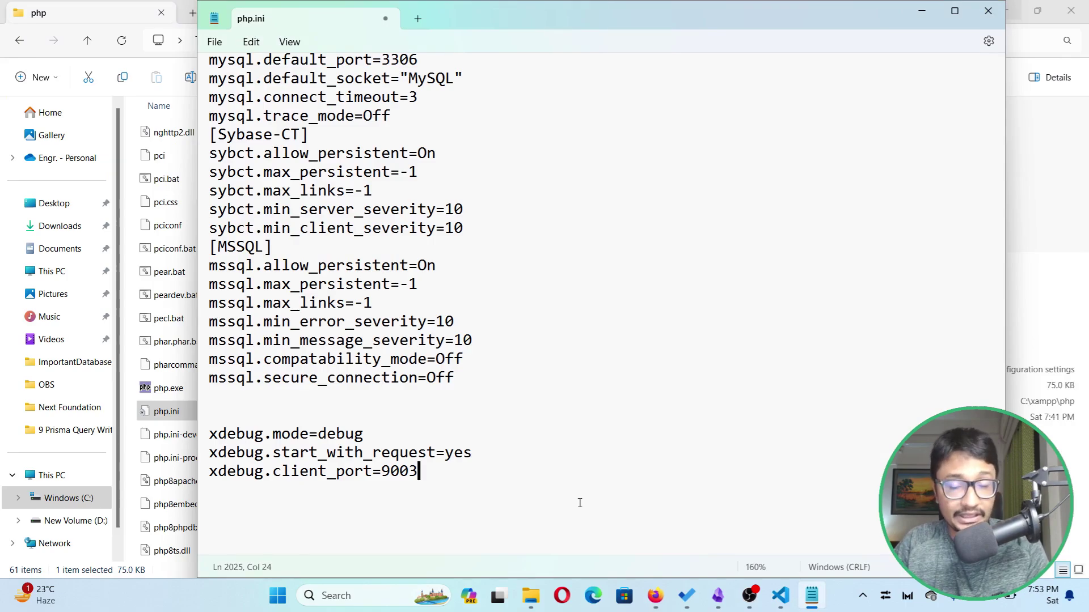
- Review the three Xdebug lines at the end of php.ini and save the file
{"action": "left_click_drag", "start_coordinate": [462, 508], "coordinate": [207, 433]}
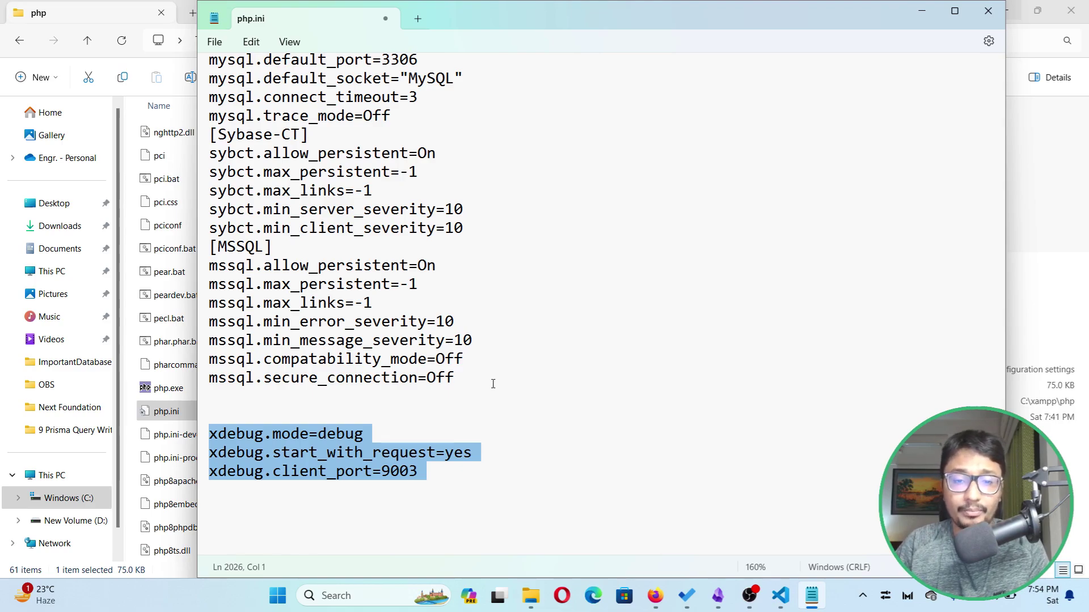
{"action": "left_click", "coordinate": [492, 357]}
{"action": "key", "text": "ctrl+s"}
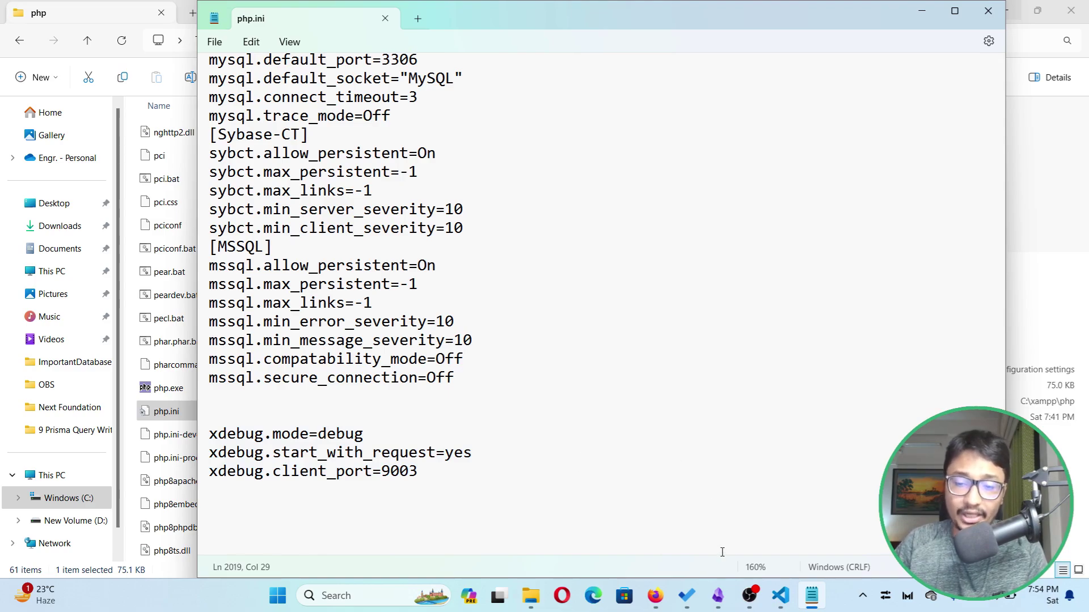
- Add xdebug.client_host = localhost, copied from the Obsidian note, below the client port line in php.ini and save the file
{"action": "left_click", "coordinate": [717, 595]}
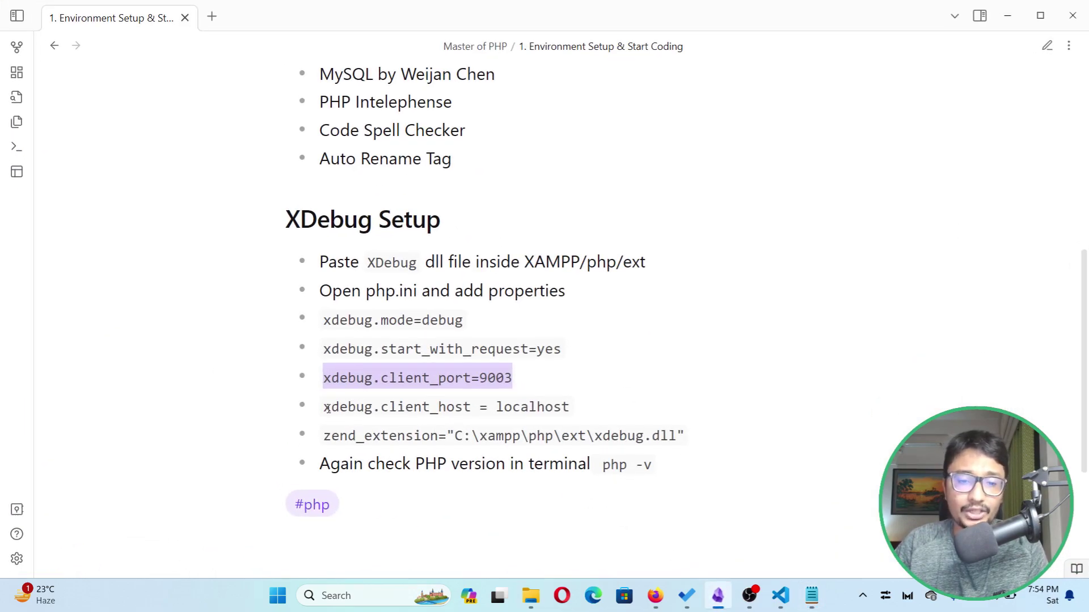
{"action": "left_click_drag", "start_coordinate": [328, 408], "coordinate": [587, 406]}
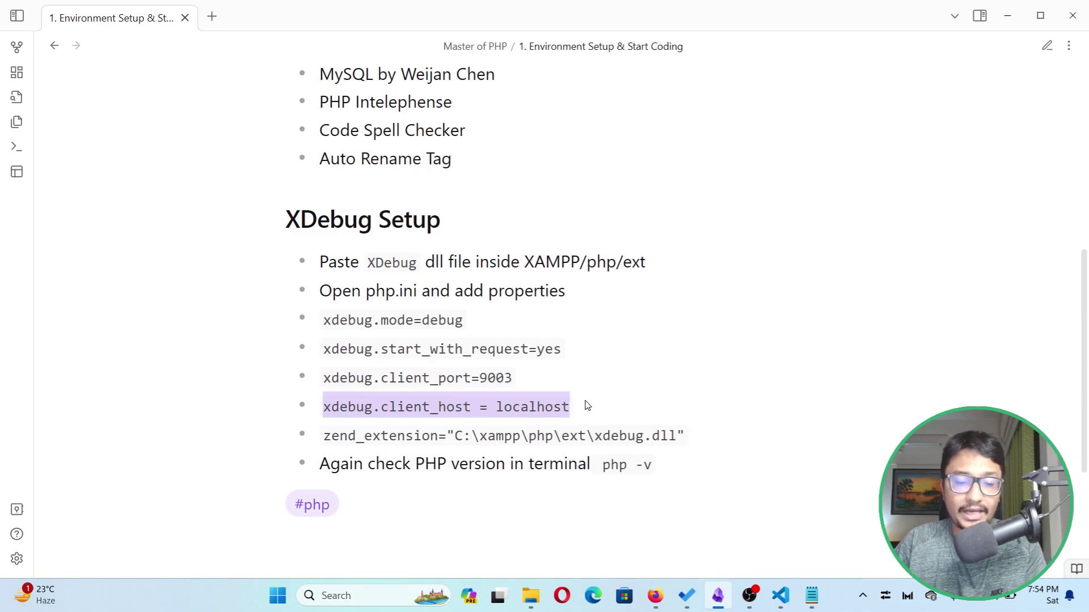
{"action": "left_click", "coordinate": [1004, 7]}
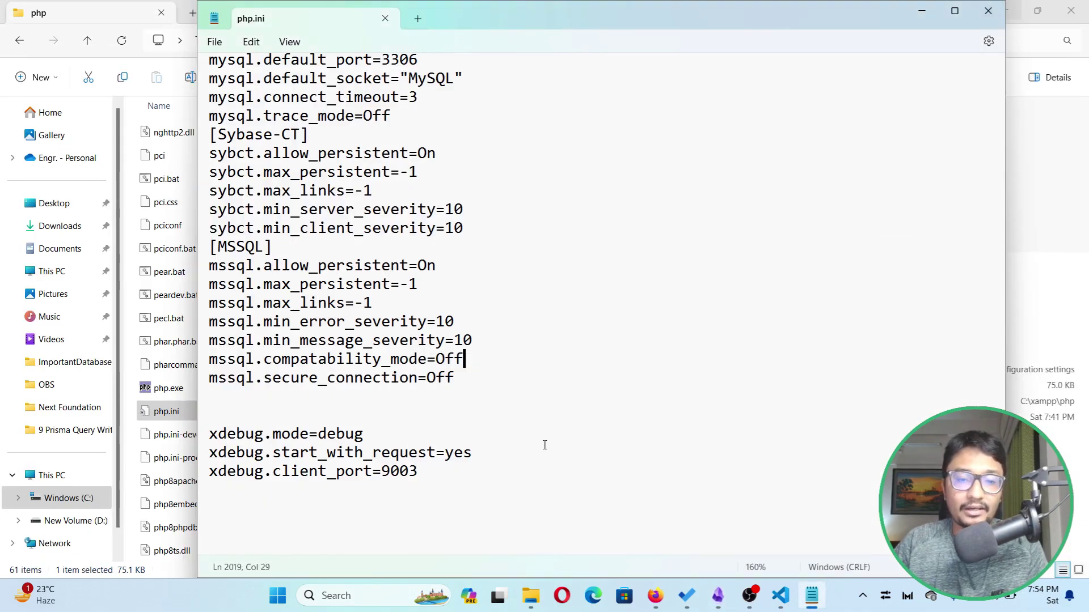
{"action": "left_click", "coordinate": [505, 482]}
{"action": "key", "text": "ctrl+v"}
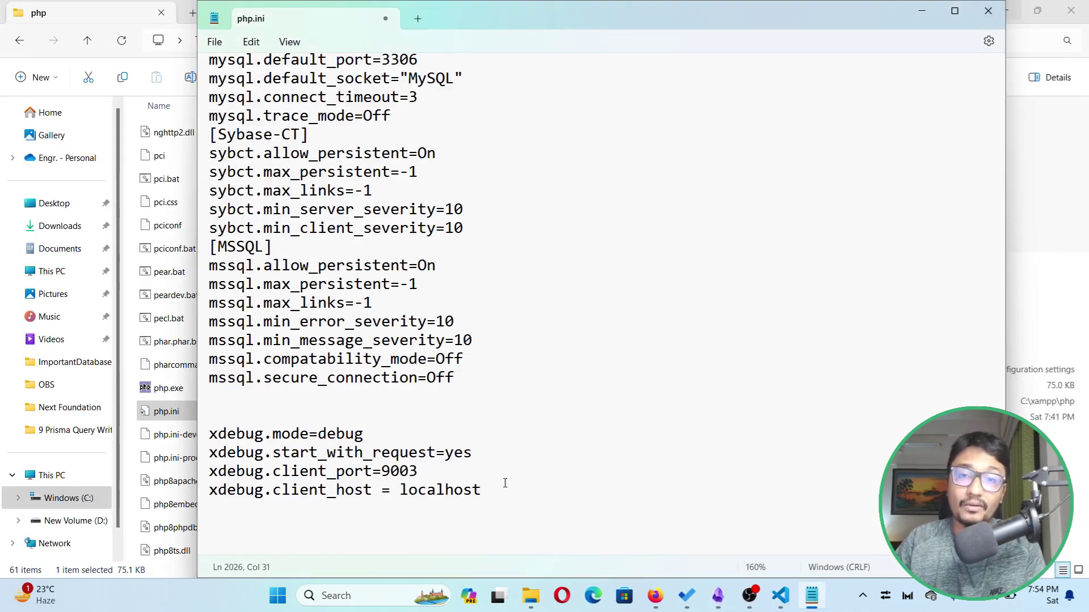
{"action": "key", "text": "ctrl+s"}
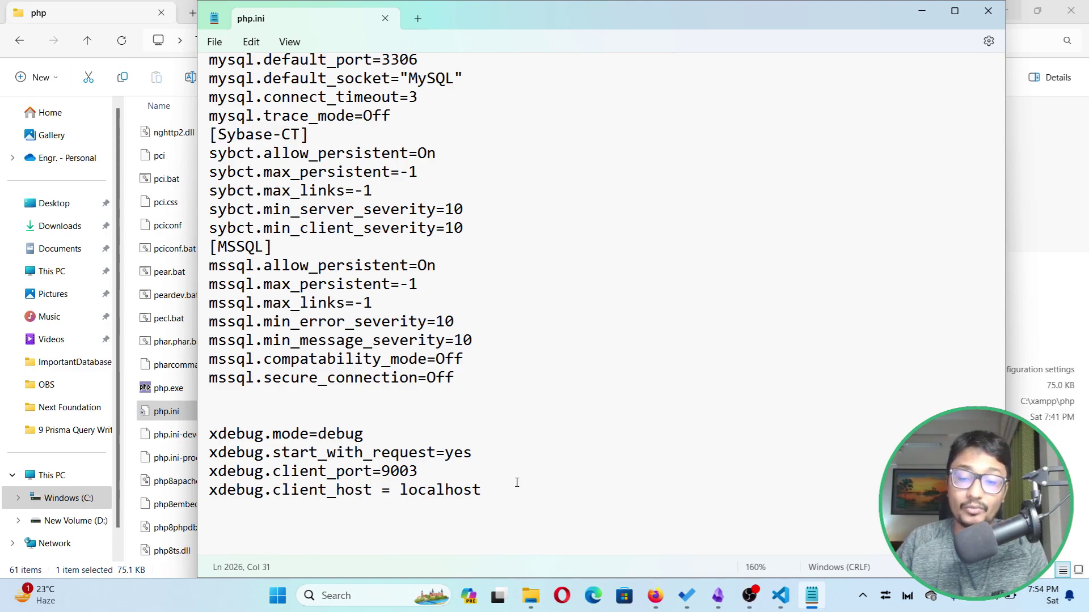
- Add zend_extension="C:\xampp\php\ext\xdebug.dll", copied from the Obsidian note, below the client host line in php.ini, leaving blank lines at the end
{"action": "key", "text": "Return"}
{"action": "key", "text": "Return"}
{"action": "key", "text": "Return"}
{"action": "key", "text": "Return"}
{"action": "key", "text": "Return"}
{"action": "key", "text": "Return"}
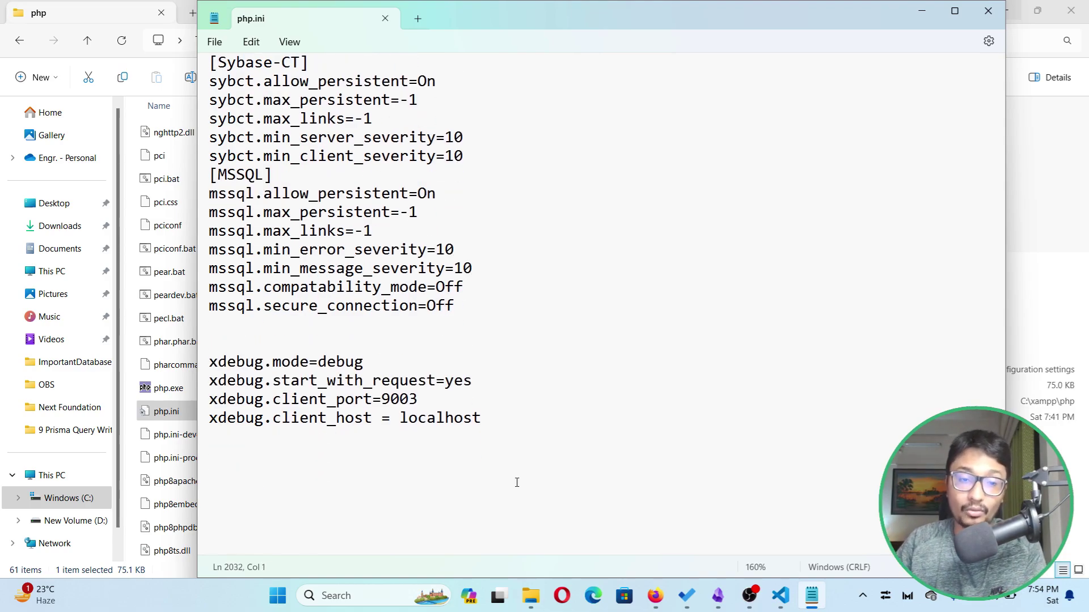
{"action": "left_click", "coordinate": [716, 600]}
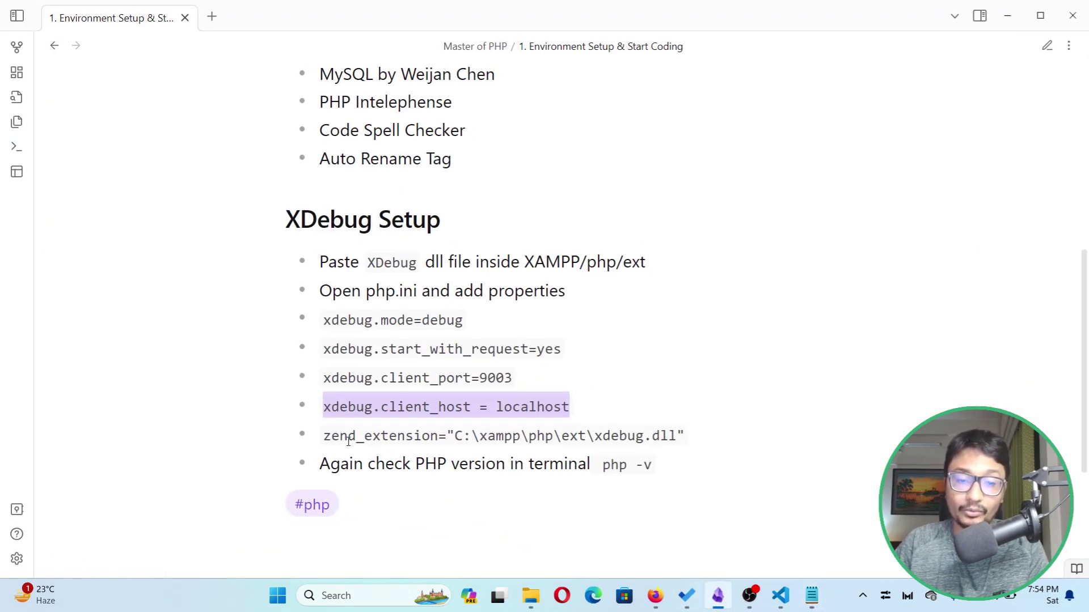
{"action": "left_click_drag", "start_coordinate": [323, 436], "coordinate": [697, 432]}
{"action": "key", "text": "ctrl+c"}
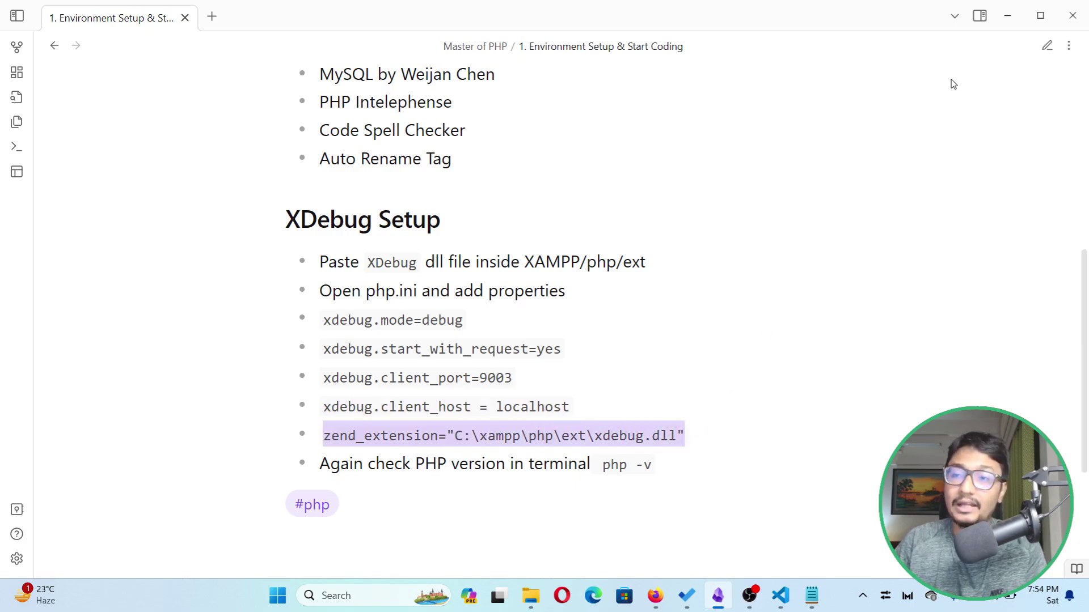
{"action": "left_click", "coordinate": [1039, 16]}
{"action": "left_click", "coordinate": [984, 52]}
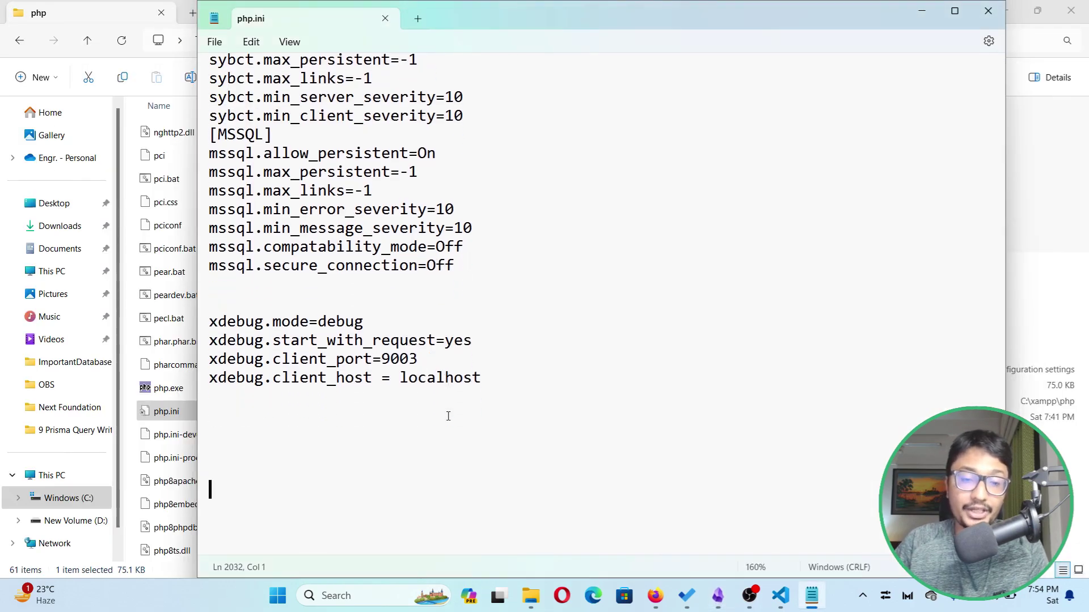
{"action": "left_click", "coordinate": [341, 404]}
{"action": "key", "text": "ctrl+v"}
- Check the DLL path in the zend_extension line and save php.ini
{"action": "left_click_drag", "start_coordinate": [353, 379], "coordinate": [419, 383]}
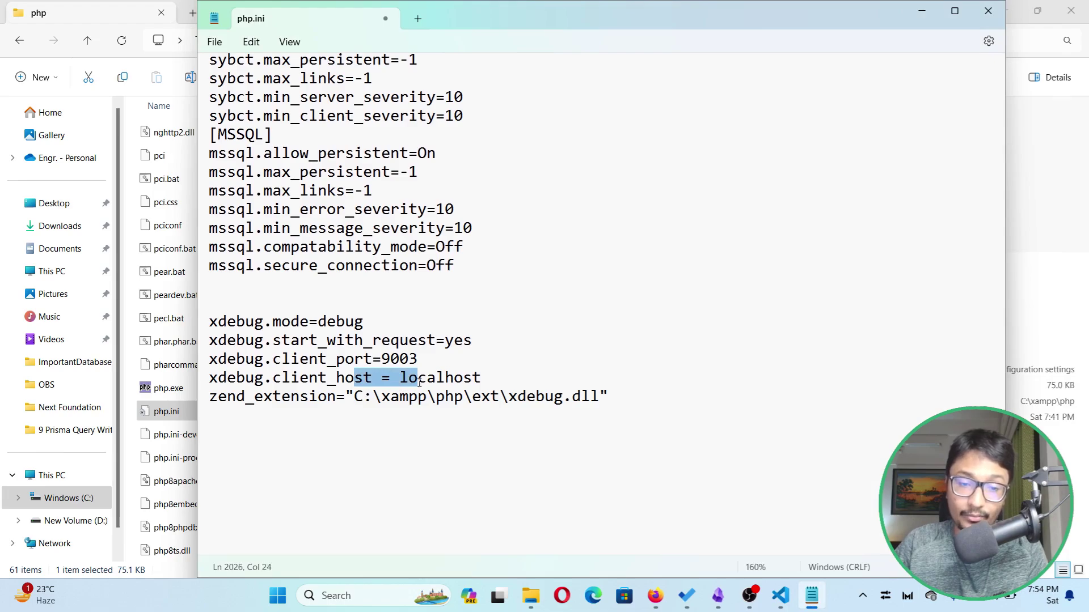
{"action": "left_click_drag", "start_coordinate": [353, 400], "coordinate": [597, 392]}
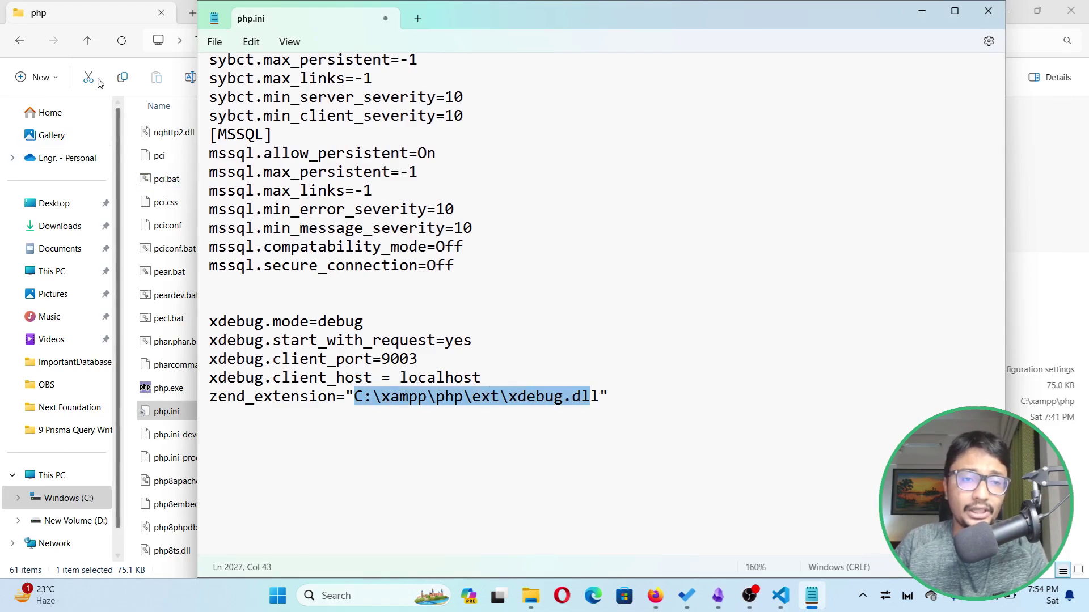
{"action": "key", "text": "ctrl+s"}
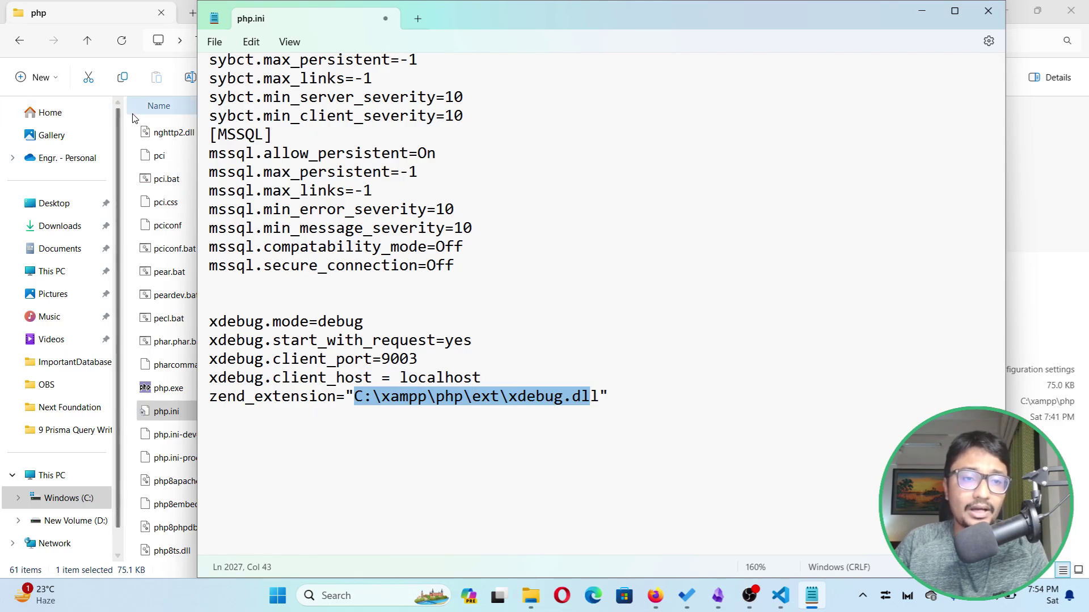
- Locate php_xdebug.dll in C:\xampp\php\ext in File Explorer and copy that folder's path
{"action": "left_click", "coordinate": [170, 101]}
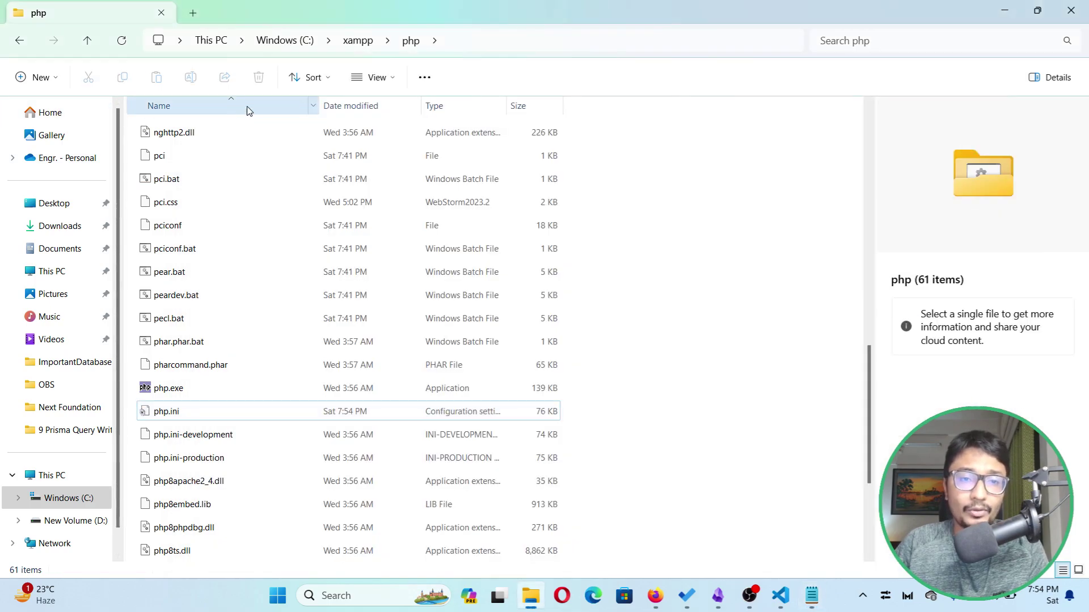
{"action": "left_click", "coordinate": [358, 40]}
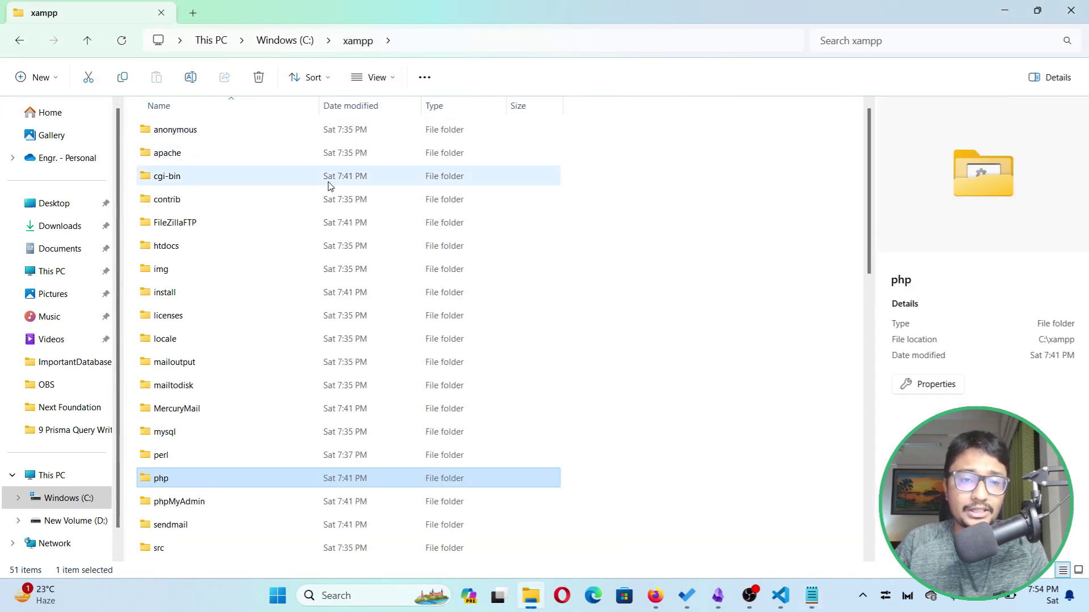
{"action": "double_click", "coordinate": [159, 478]}
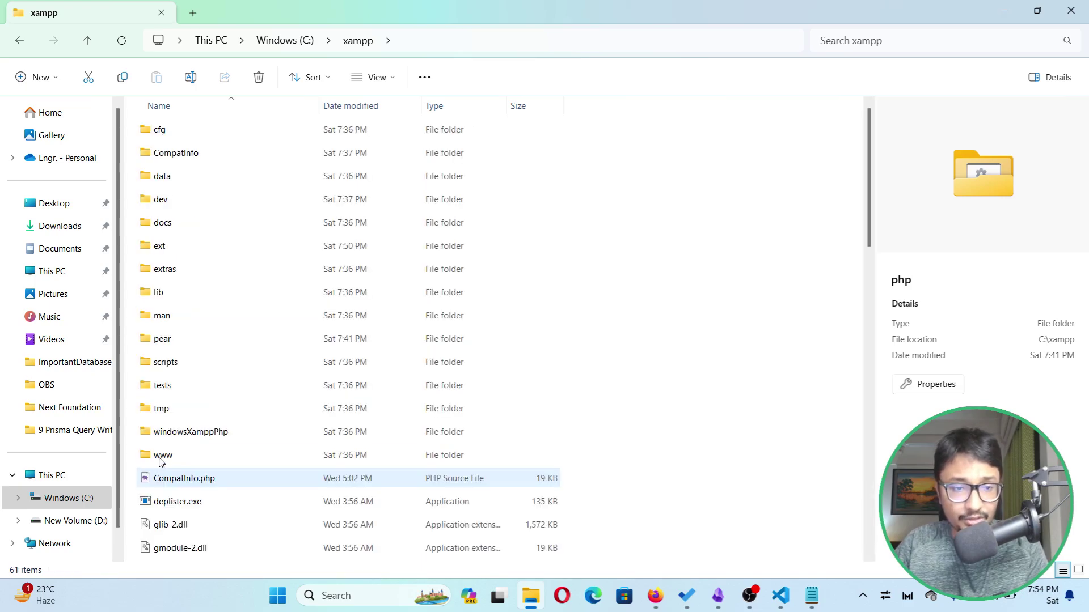
{"action": "double_click", "coordinate": [171, 244]}
{"action": "scroll", "coordinate": [226, 511], "scroll_direction": "down", "scroll_amount": 8}
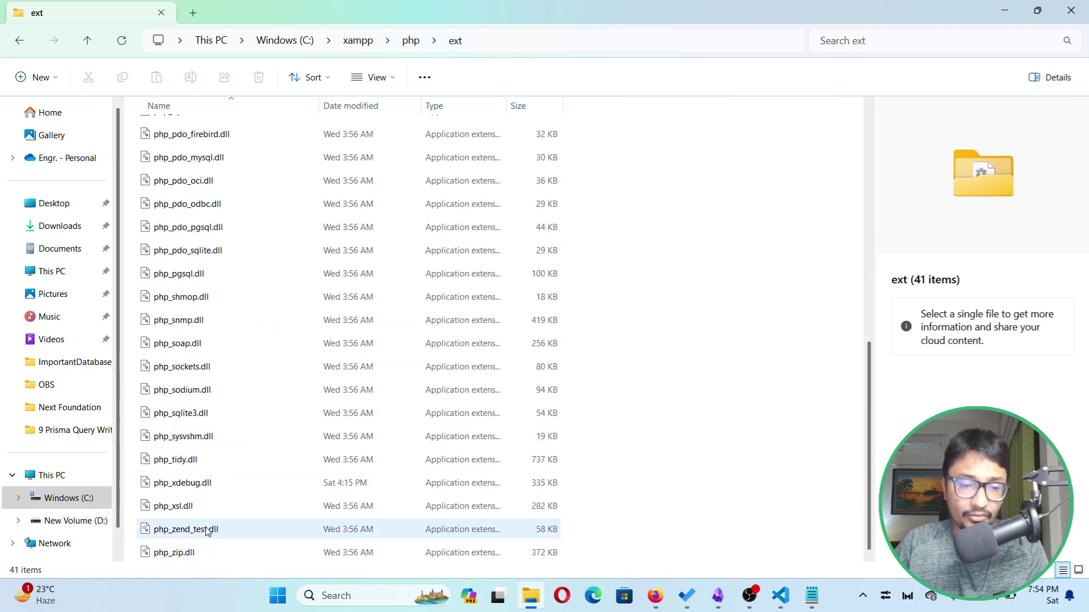
{"action": "left_click", "coordinate": [204, 493]}
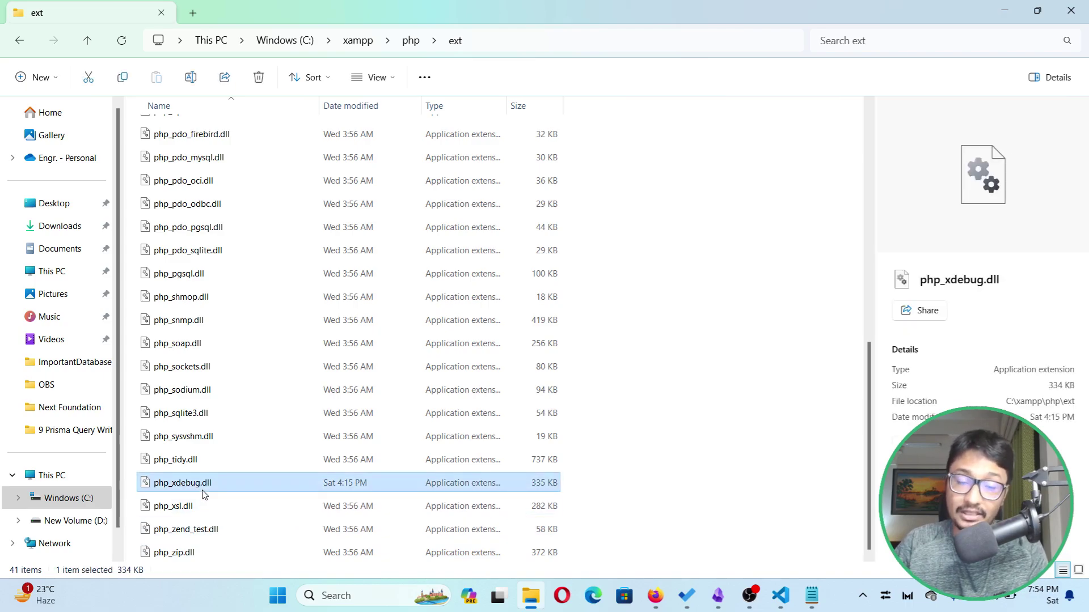
{"action": "left_click", "coordinate": [511, 46]}
{"action": "key", "text": "ctrl+c"}
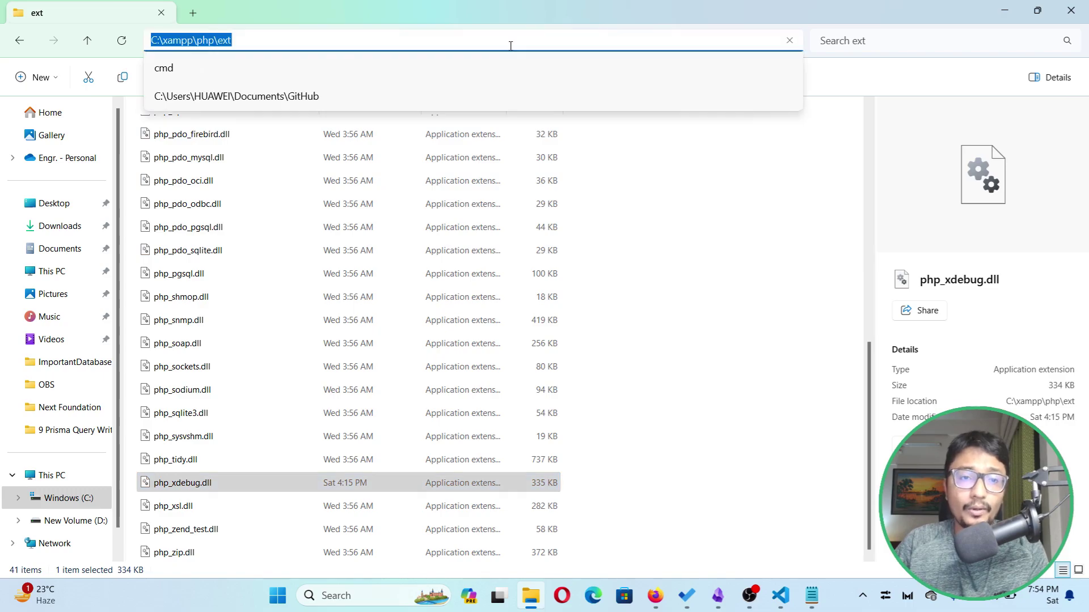
- Replace the DLL path in the zend_extension line of php.ini with the copied folder path C:\xampp\php\ext\ and save
{"action": "left_click", "coordinate": [811, 595]}
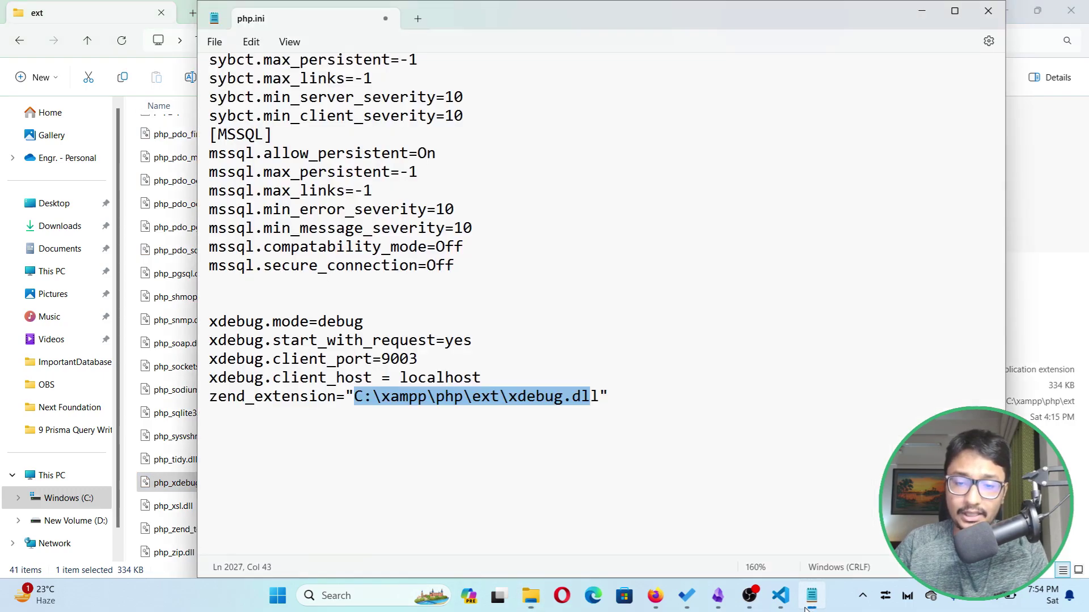
{"action": "left_click", "coordinate": [410, 397]}
{"action": "left_click_drag", "start_coordinate": [357, 396], "coordinate": [600, 393]}
{"action": "key", "text": "ctrl+v"}
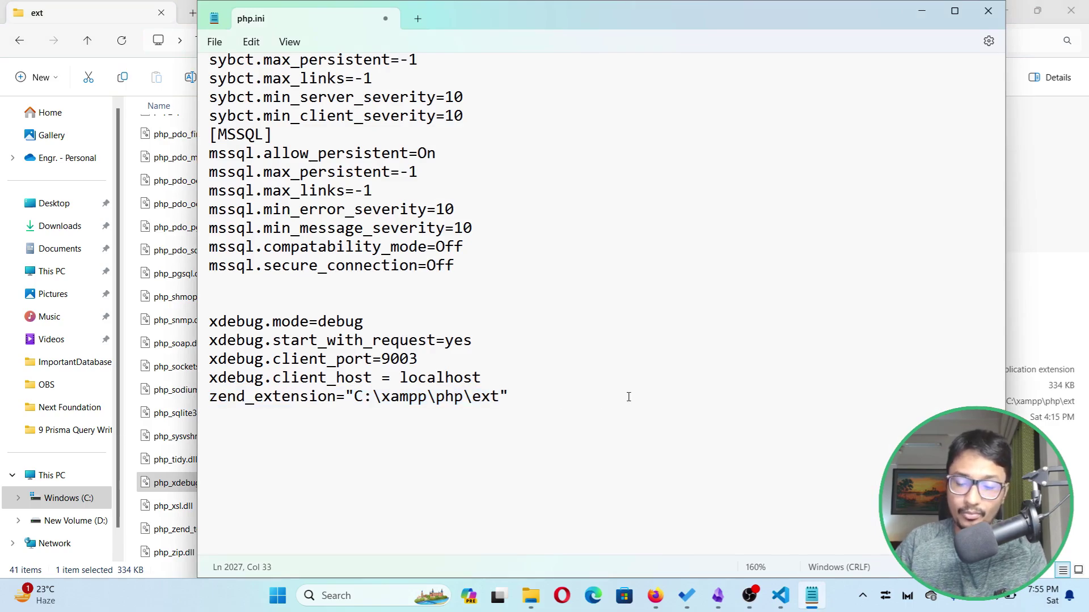
{"action": "type", "text": "\\"}
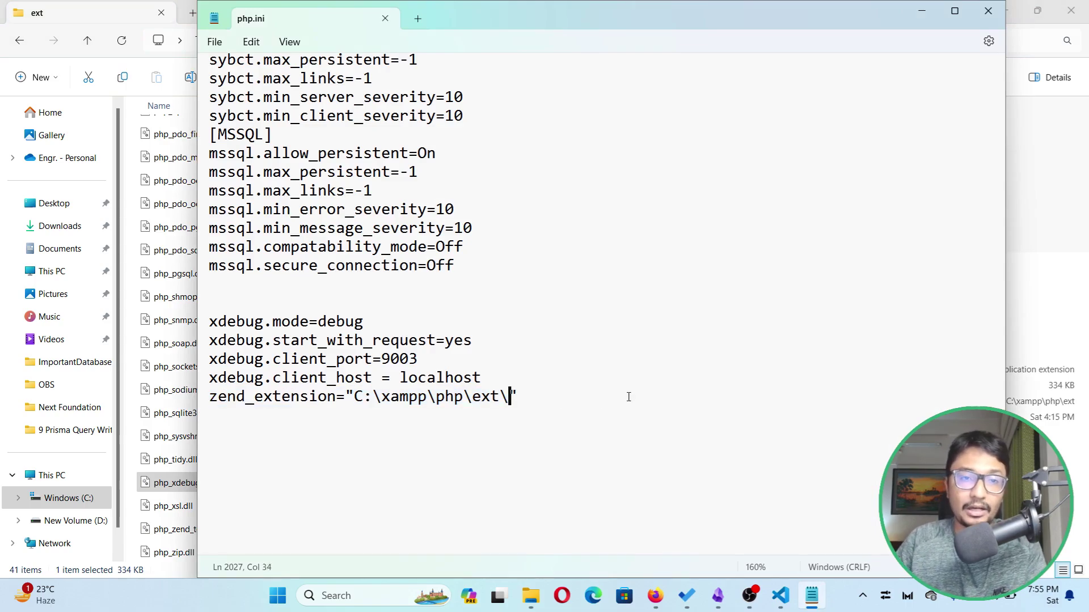
- Copy the file name php_xdebug.dll from File Explorer and add it after C:\xampp\php\ext\ in the zend_extension line of php.ini
{"action": "left_click", "coordinate": [176, 482]}
{"action": "right_click", "coordinate": [176, 483]}
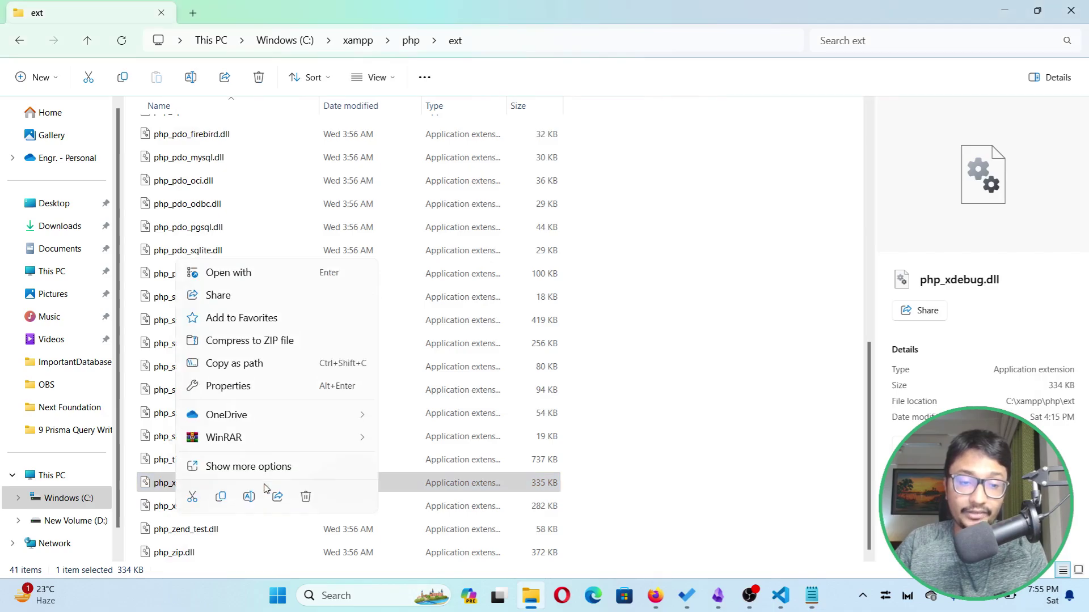
{"action": "left_click", "coordinate": [250, 497]}
{"action": "key", "text": "ctrl+a"}
{"action": "key", "text": "ctrl+c"}
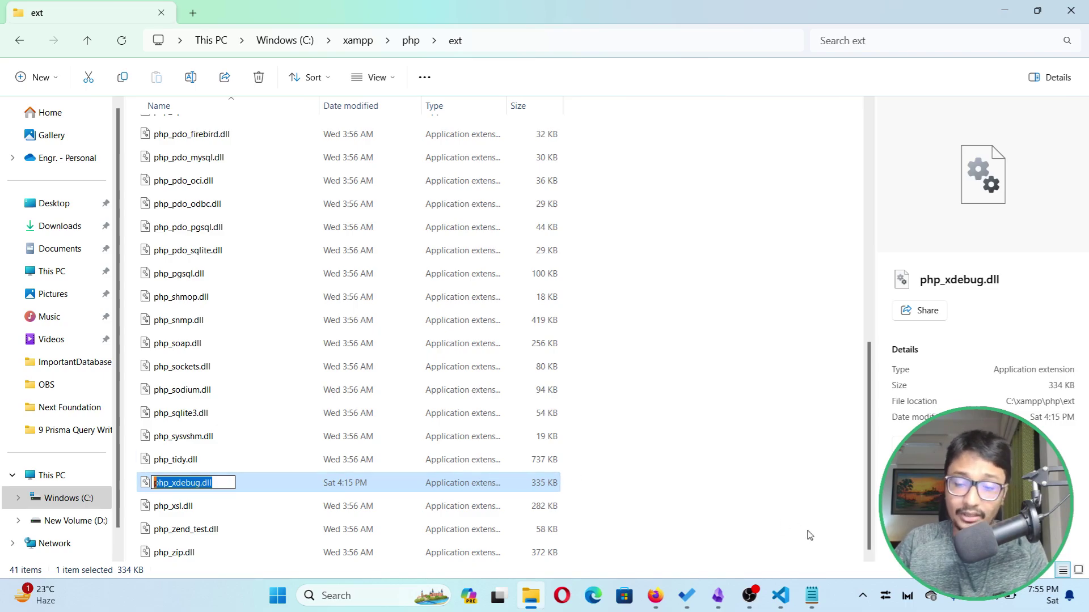
{"action": "left_click", "coordinate": [809, 595]}
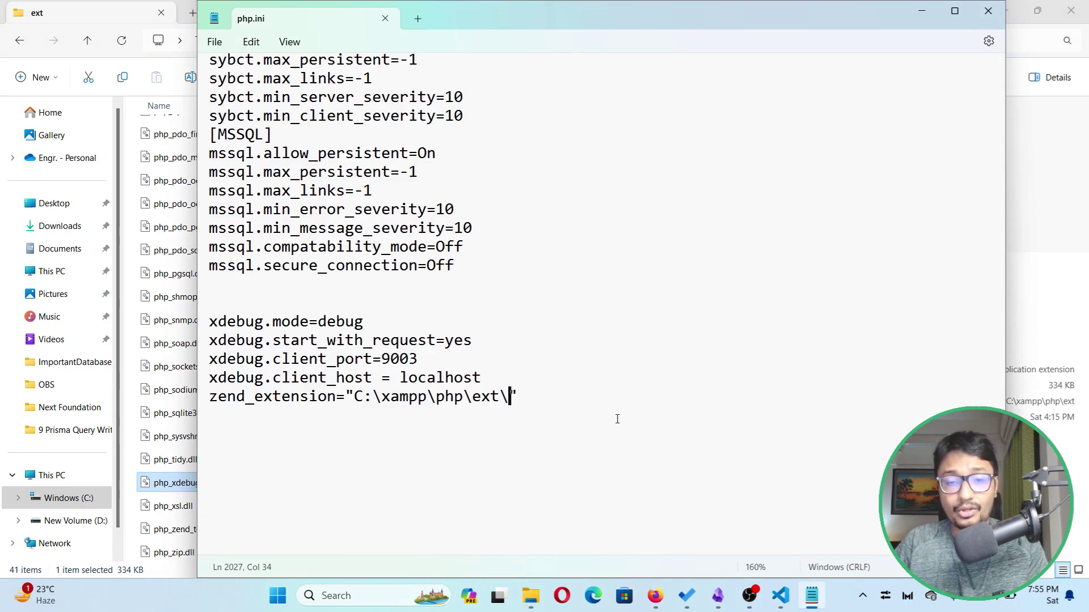
{"action": "key", "text": "ctrl+v"}
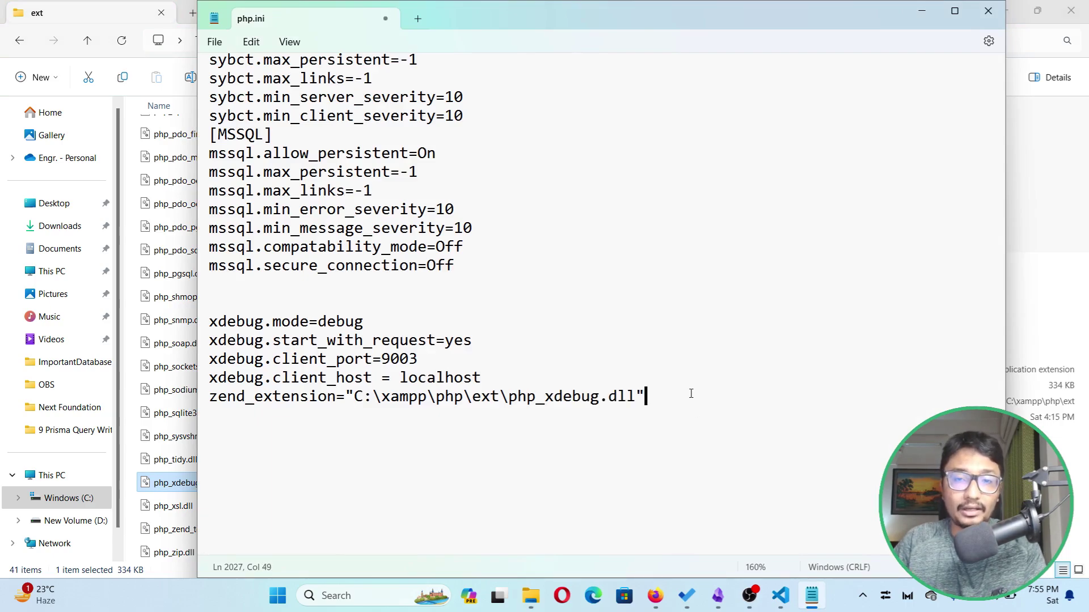
- Check the five Xdebug lines at the end of php.ini, save the file and close it
{"action": "left_click_drag", "start_coordinate": [691, 393], "coordinate": [250, 299]}
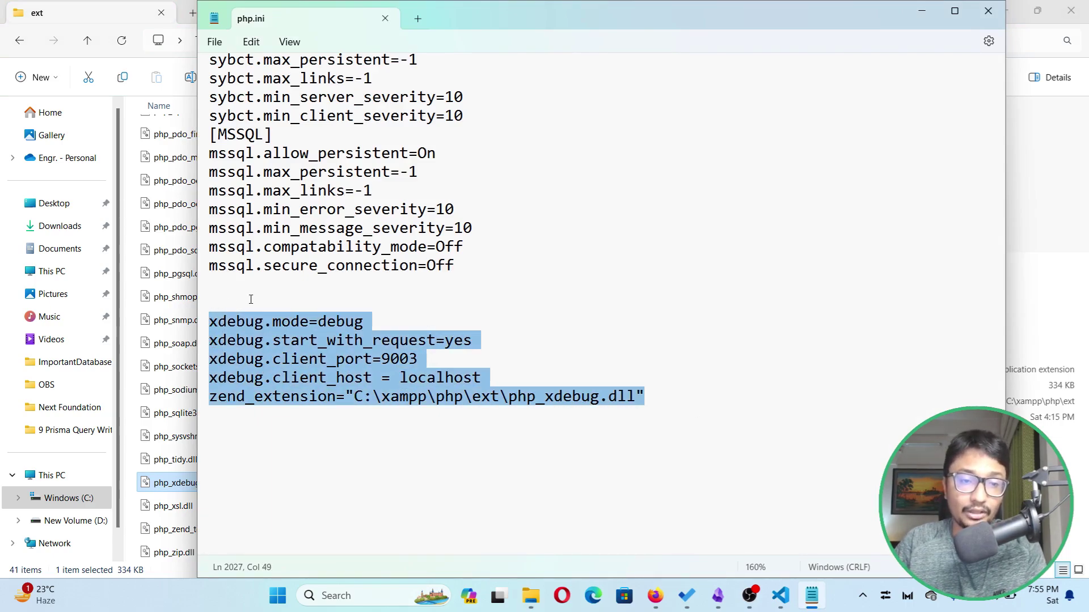
{"action": "left_click", "coordinate": [250, 300]}
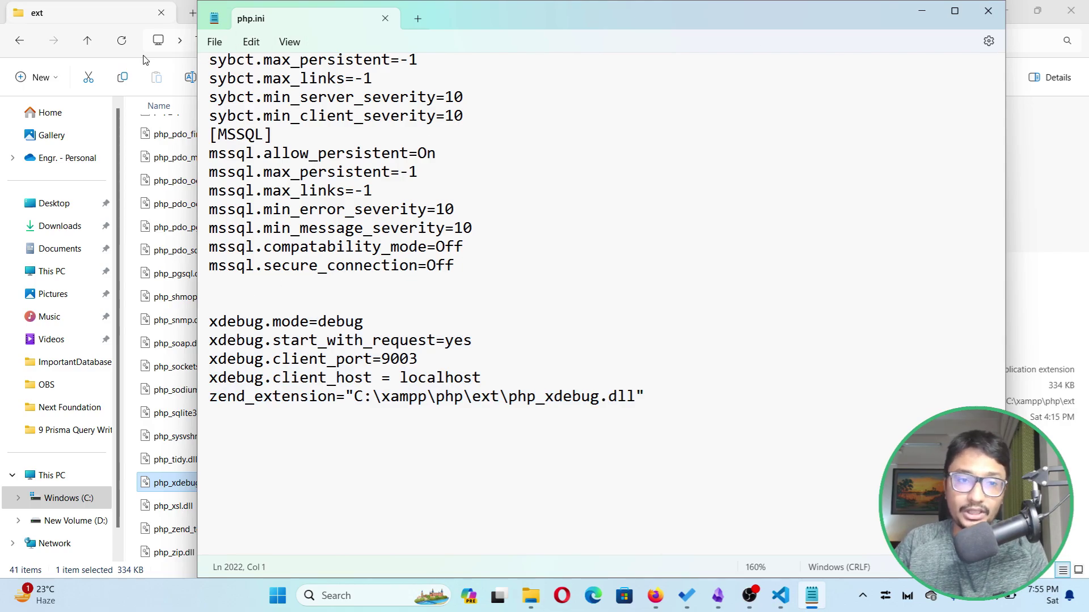
{"action": "left_click", "coordinate": [215, 42]}
{"action": "left_click", "coordinate": [243, 137]}
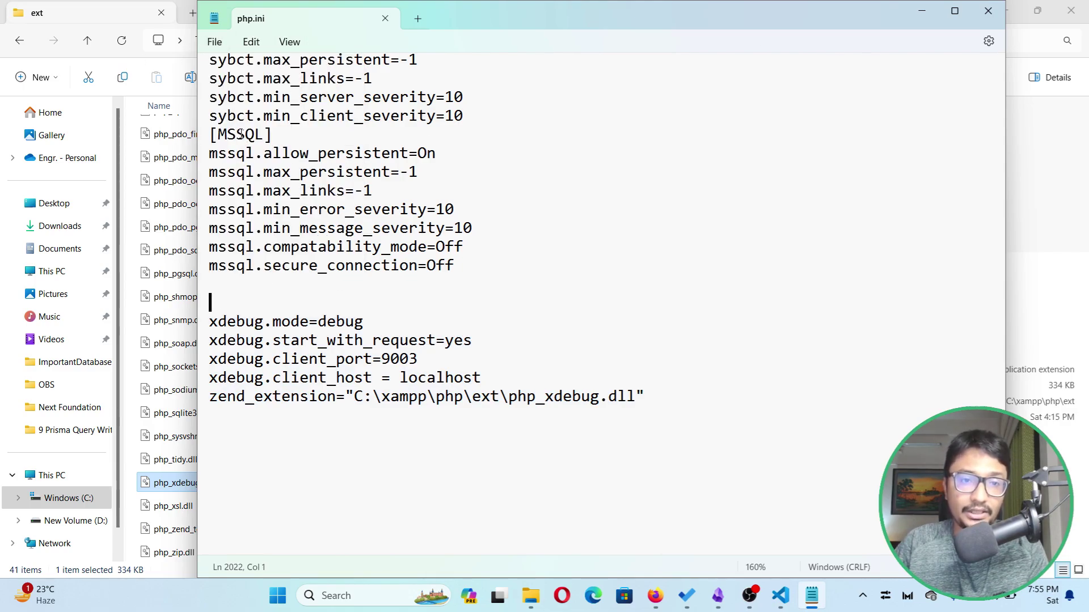
{"action": "left_click", "coordinate": [988, 10]}
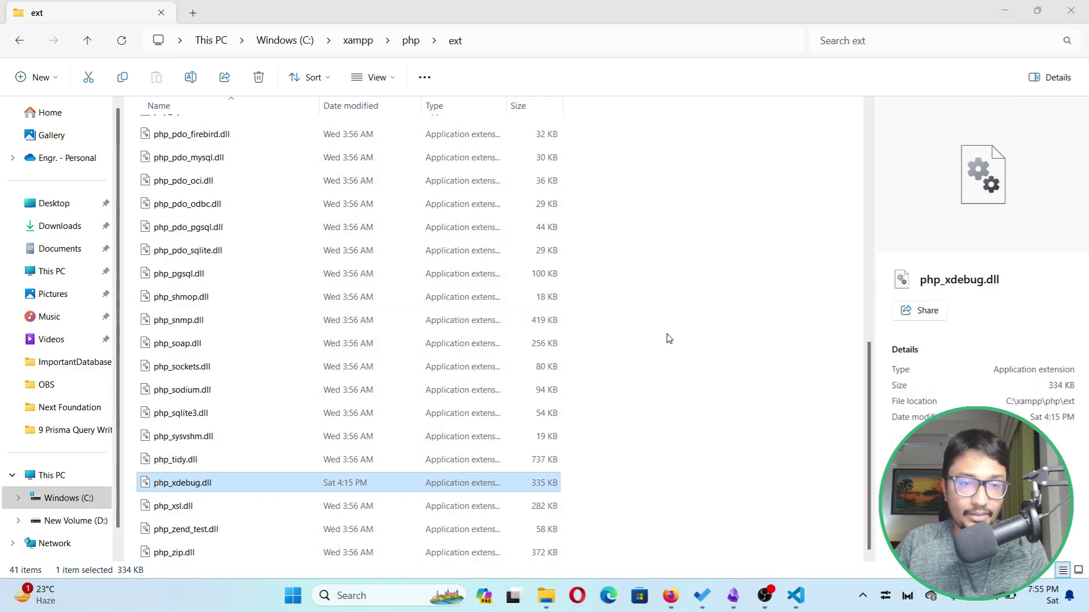
- Return to the xampp folder in File Explorer and review the XDebug Setup section of the Obsidian note
{"action": "left_click", "coordinate": [356, 40]}
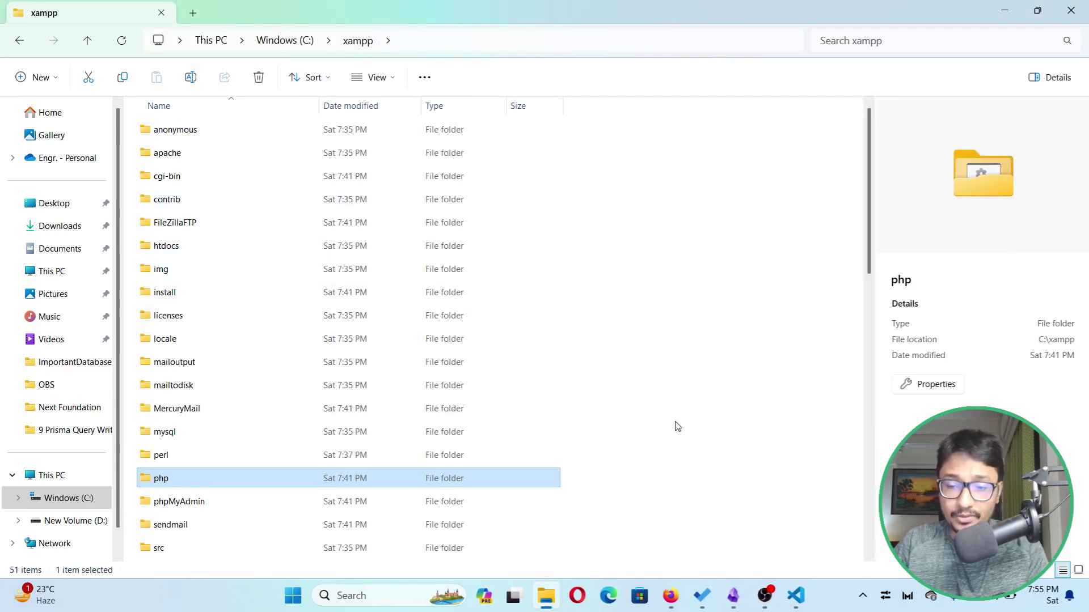
{"action": "left_click", "coordinate": [733, 603]}
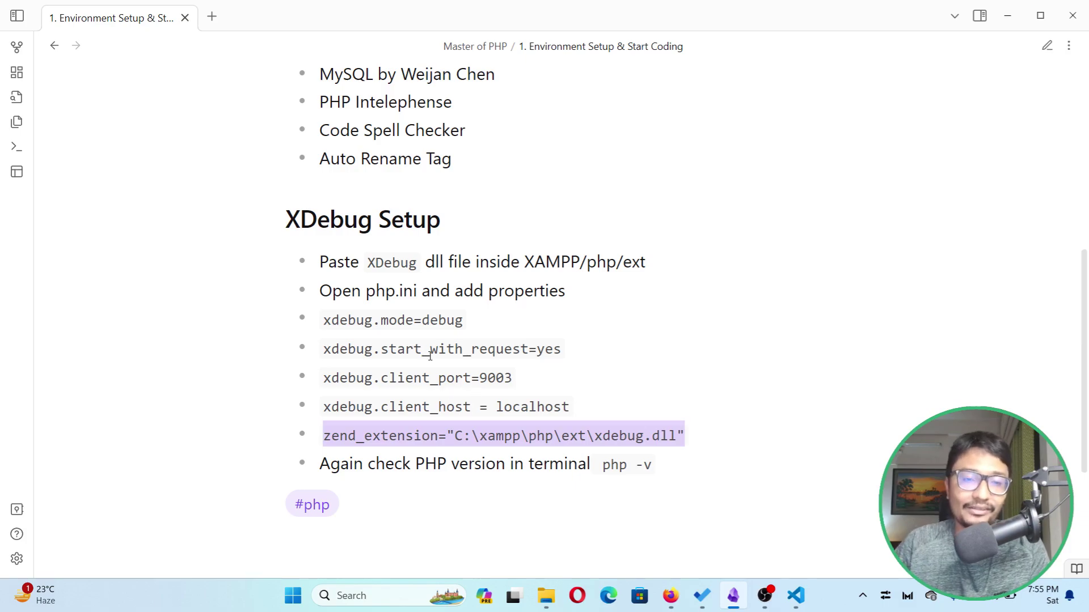
{"action": "left_click_drag", "start_coordinate": [286, 221], "coordinate": [448, 230]}
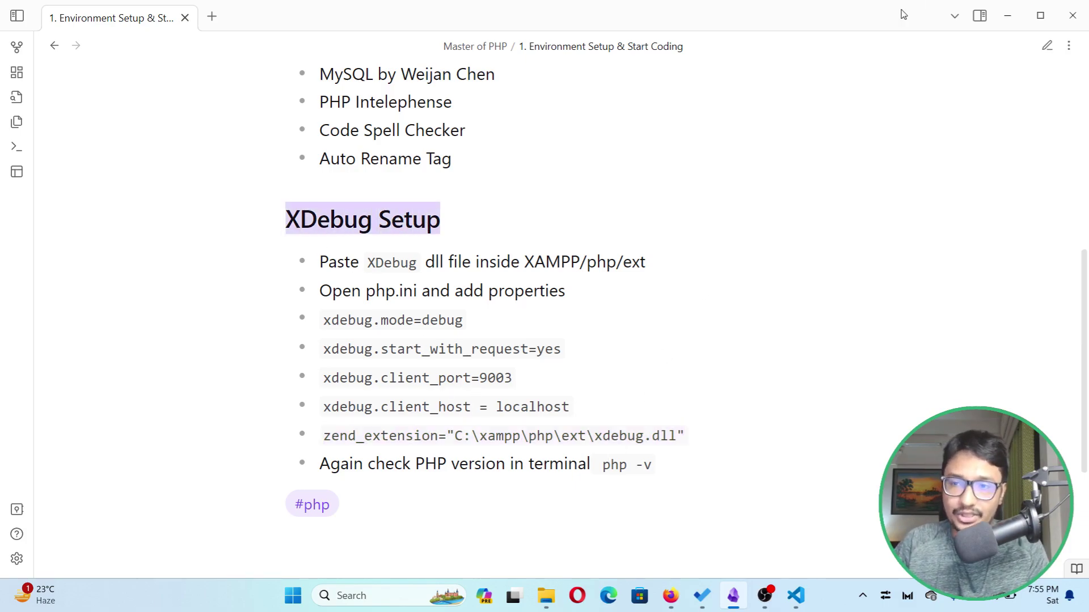
{"action": "left_click", "coordinate": [1006, 12]}
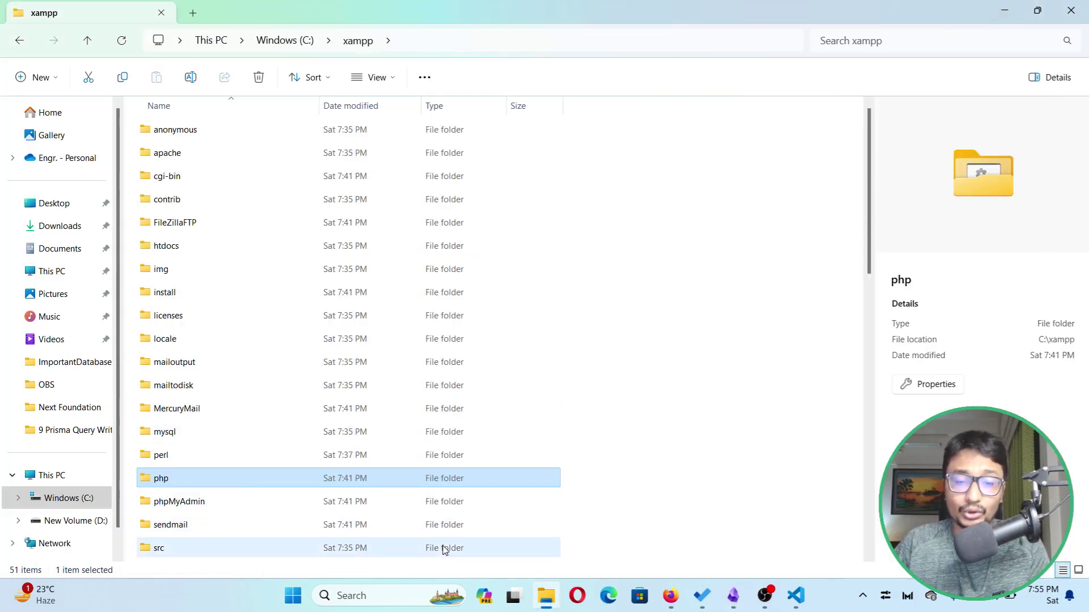
- Open a Command Prompt window and enlarge its text
{"action": "left_click", "coordinate": [374, 596]}
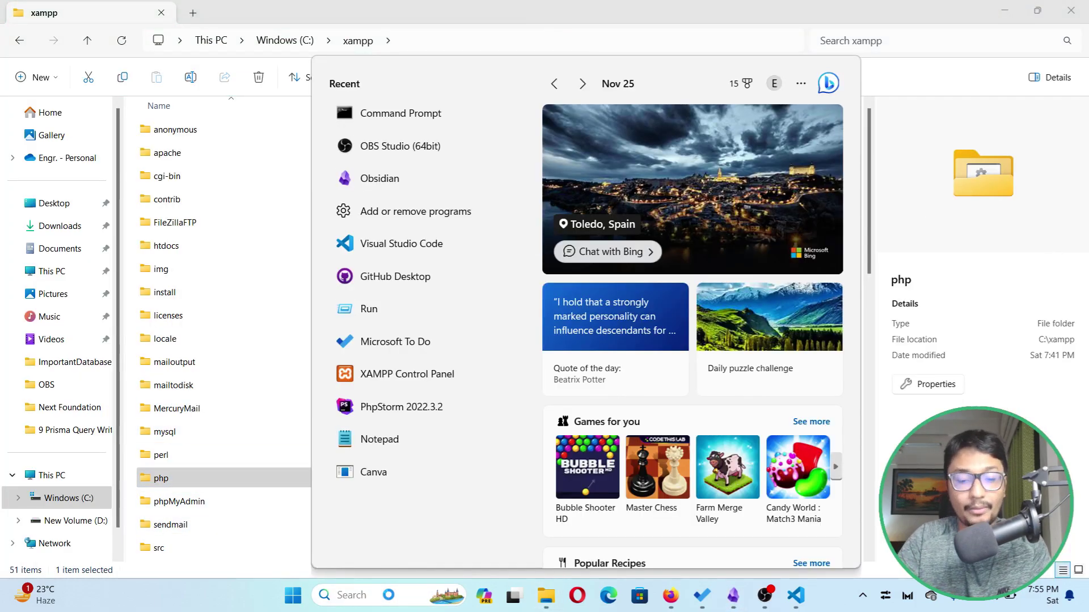
{"action": "type", "text": "cmd"}
{"action": "key", "text": "Return"}
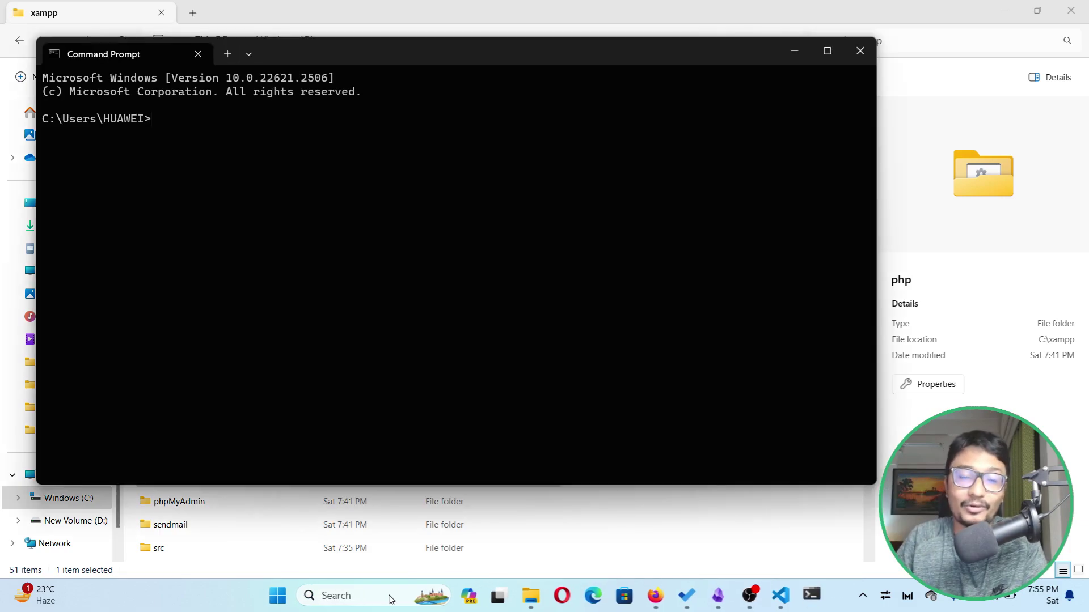
{"action": "scroll", "coordinate": [382, 238], "scroll_direction": "up", "scroll_amount": 3}
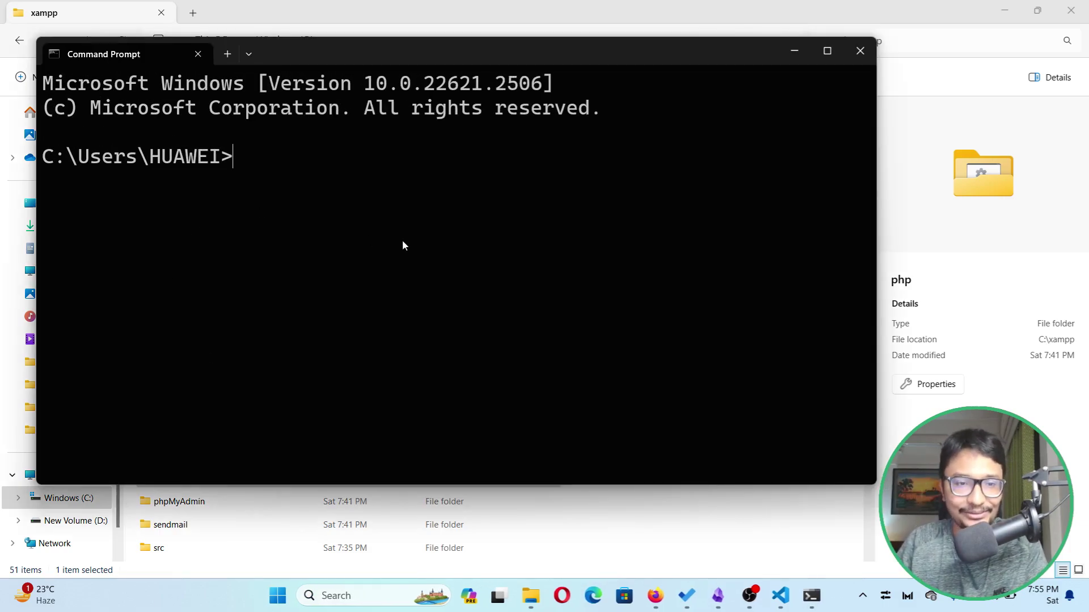
{"action": "scroll", "coordinate": [403, 245], "scroll_direction": "down", "scroll_amount": 2}
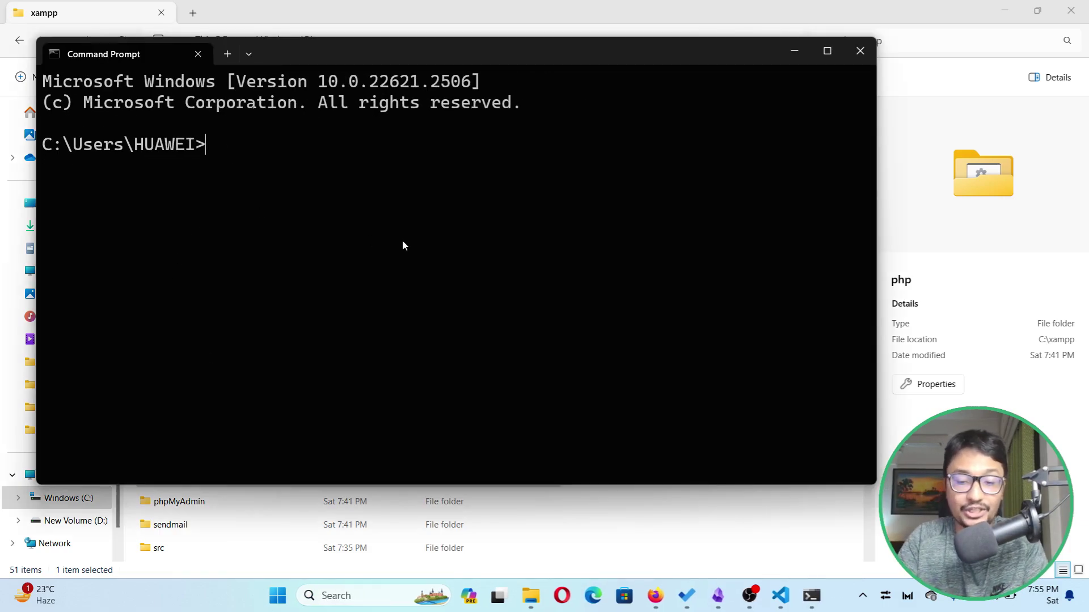
- Run php -v in Command Prompt and check the Zend Engine and Xdebug lines of its output
{"action": "type", "text": "hp"}
{"action": "key", "text": "BackSpace"}
{"action": "key", "text": "BackSpace"}
{"action": "type", "text": "[hp"}
{"action": "key", "text": "BackSpace"}
{"action": "key", "text": "BackSpace"}
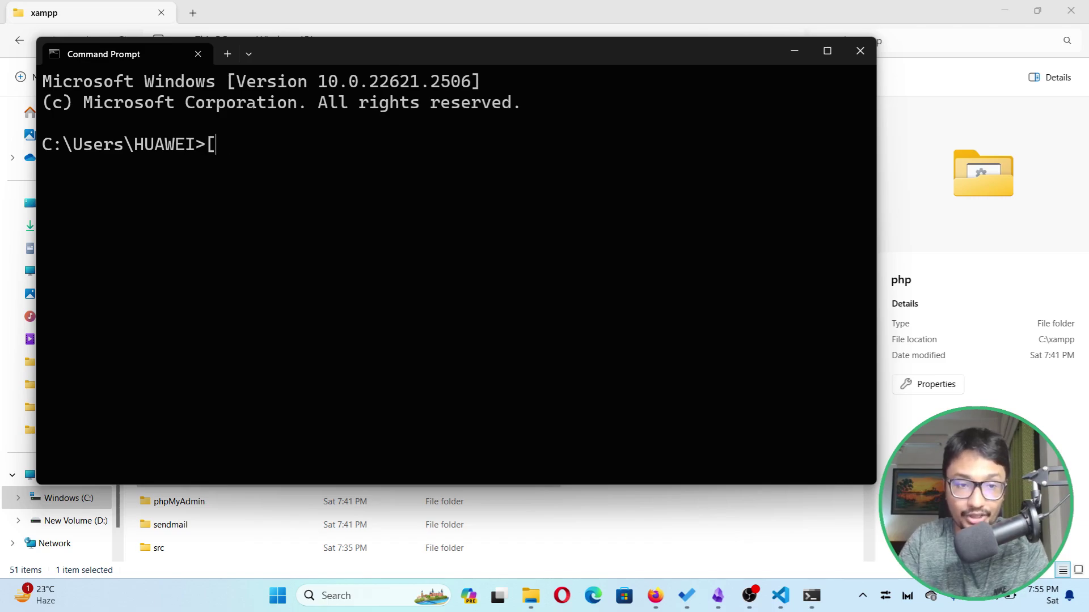
{"action": "key", "text": "BackSpace"}
{"action": "type", "text": "php -v"}
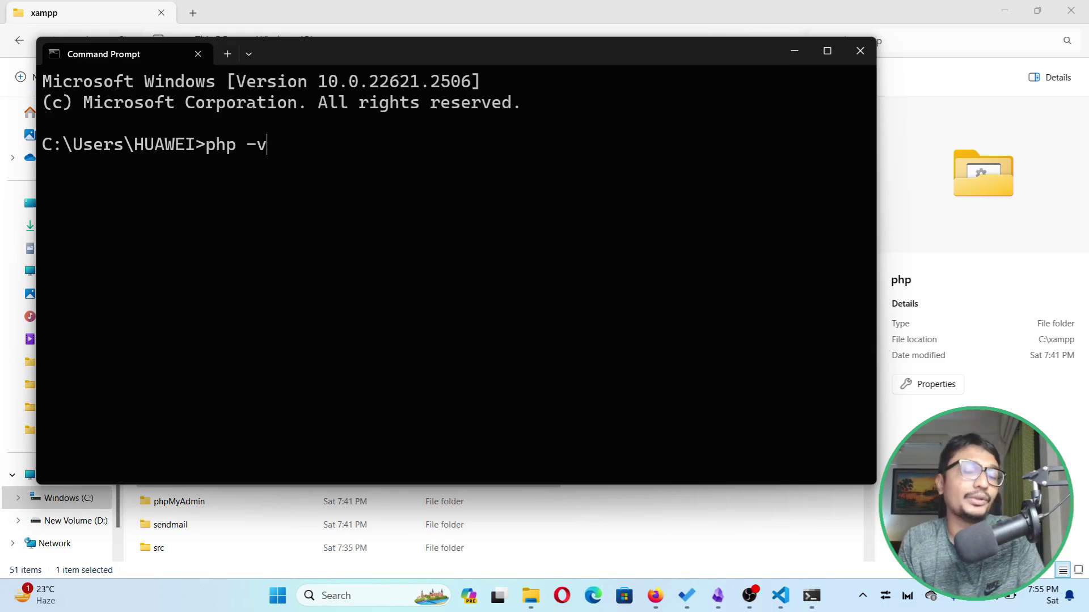
{"action": "key", "text": "Return"}
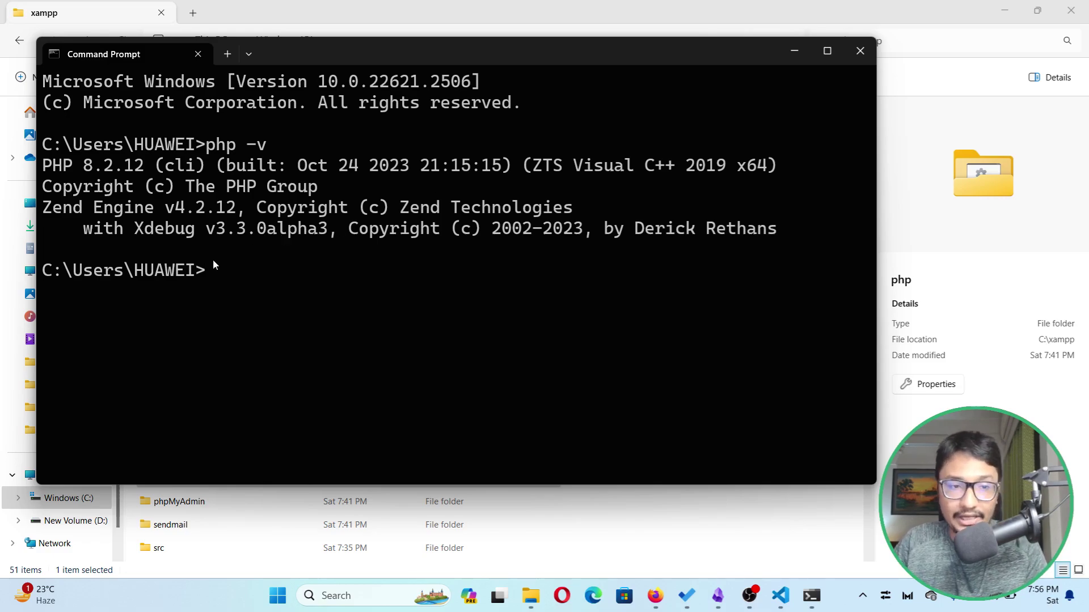
{"action": "left_click_drag", "start_coordinate": [205, 144], "coordinate": [272, 142]}
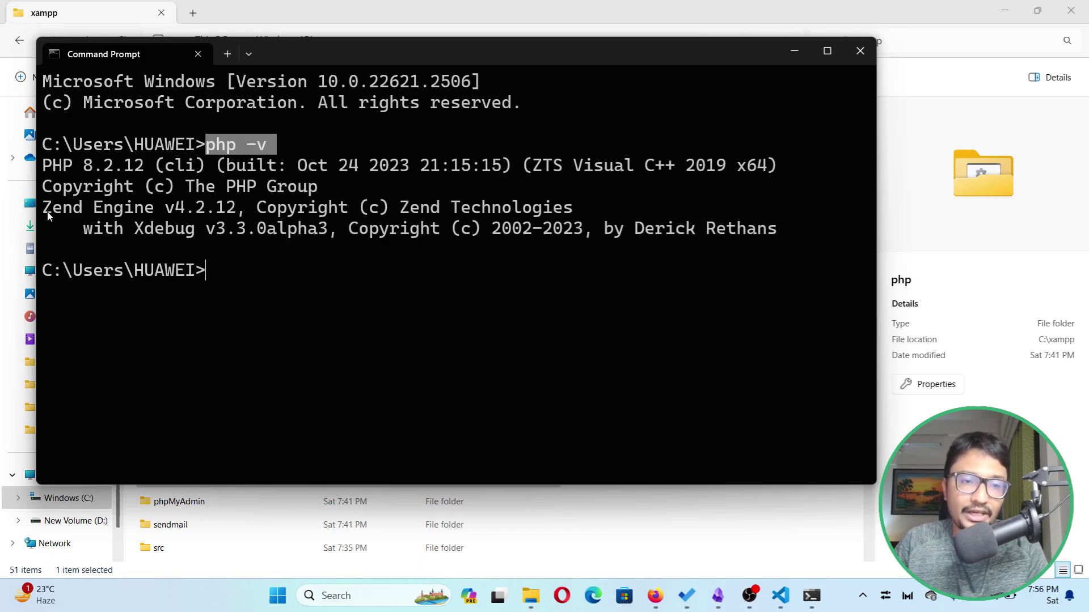
{"action": "left_click_drag", "start_coordinate": [44, 212], "coordinate": [596, 206]}
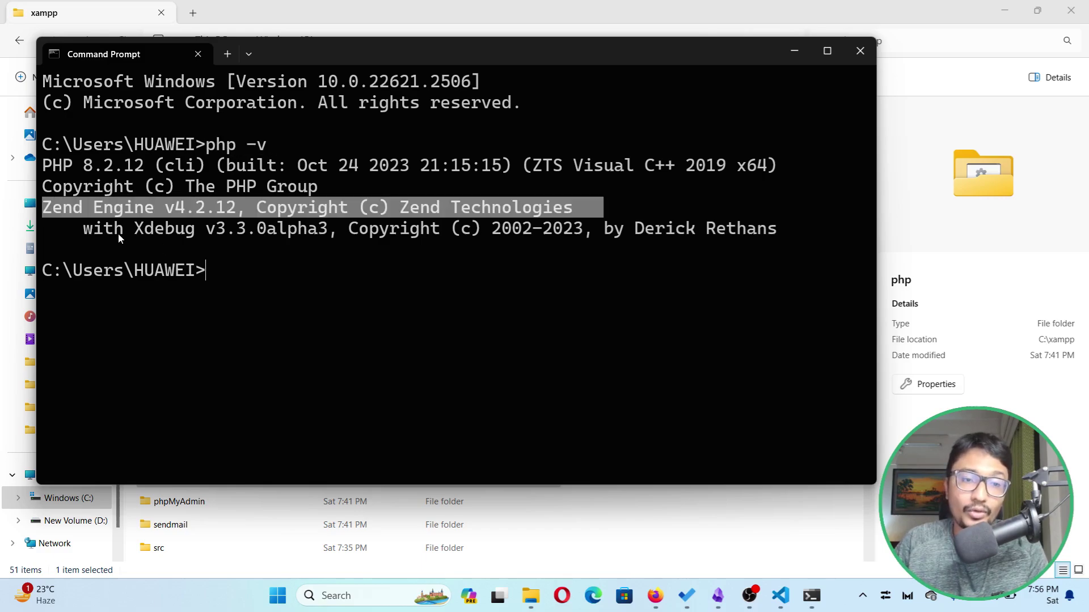
{"action": "left_click_drag", "start_coordinate": [84, 232], "coordinate": [338, 238]}
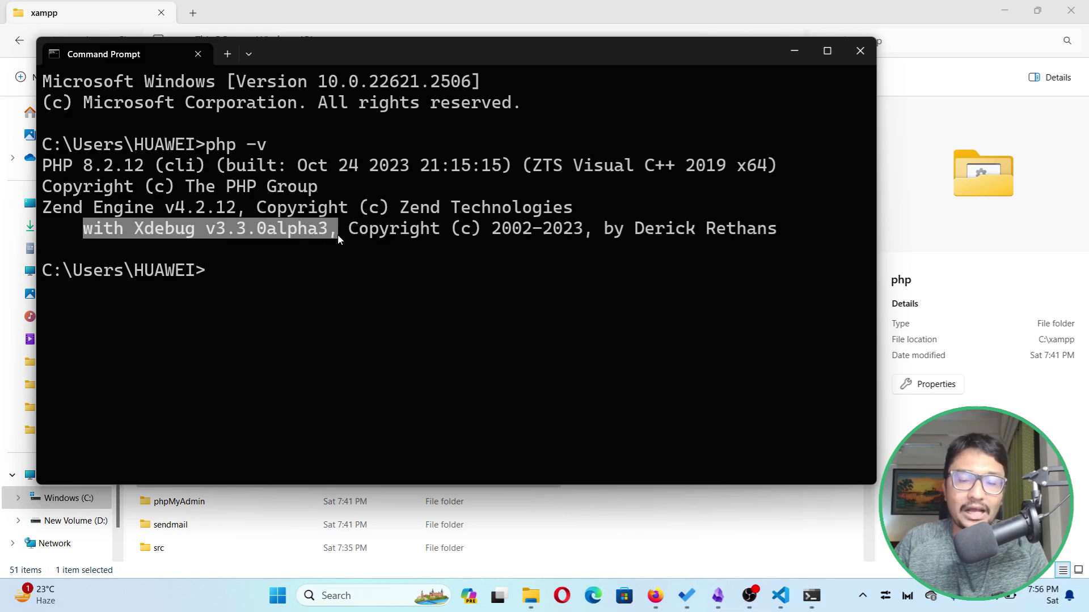